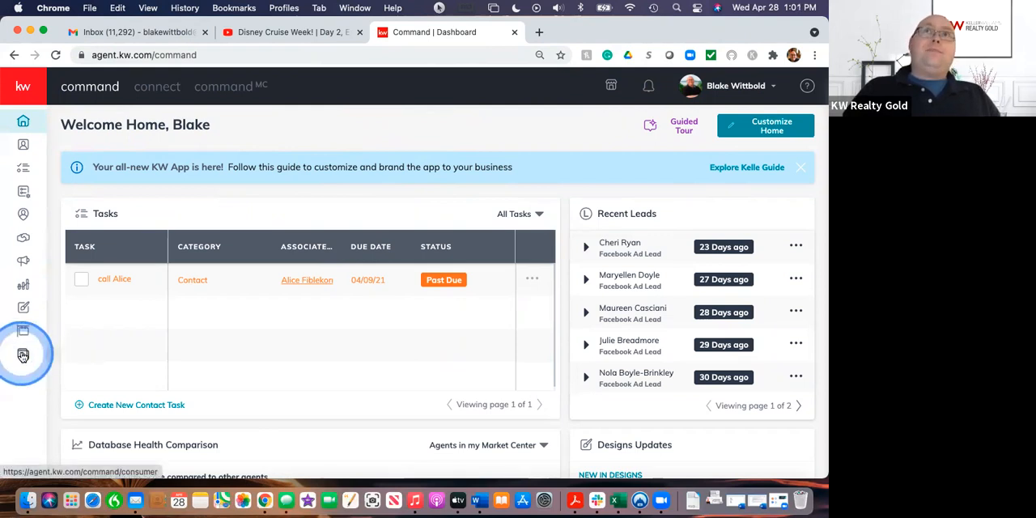
Step: Open the Consumer section and look through the list of agent site pages
{"action": "left_click", "coordinate": [22, 356]}
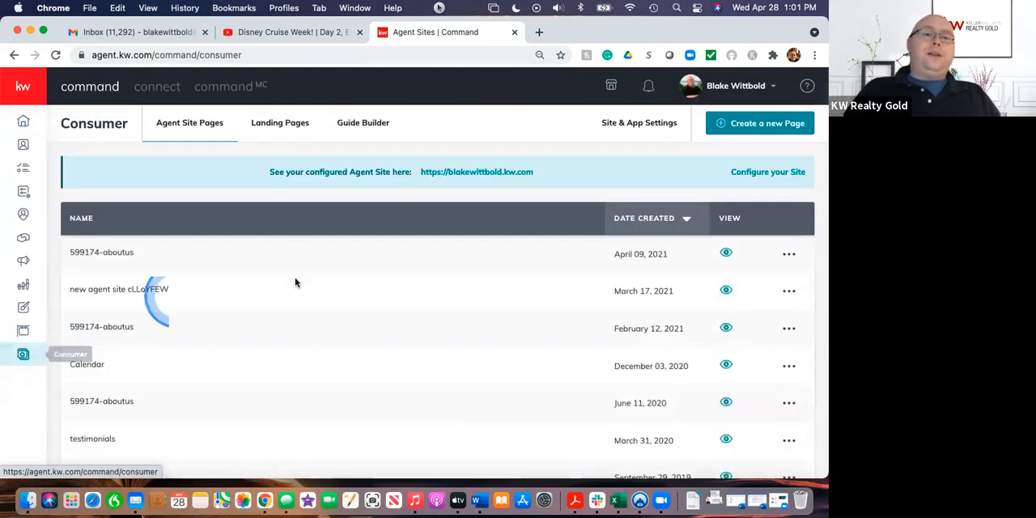
{"action": "scroll", "coordinate": [368, 346], "scroll_direction": "down", "scroll_amount": 1}
{"action": "scroll", "coordinate": [366, 346], "scroll_direction": "down", "scroll_amount": 4}
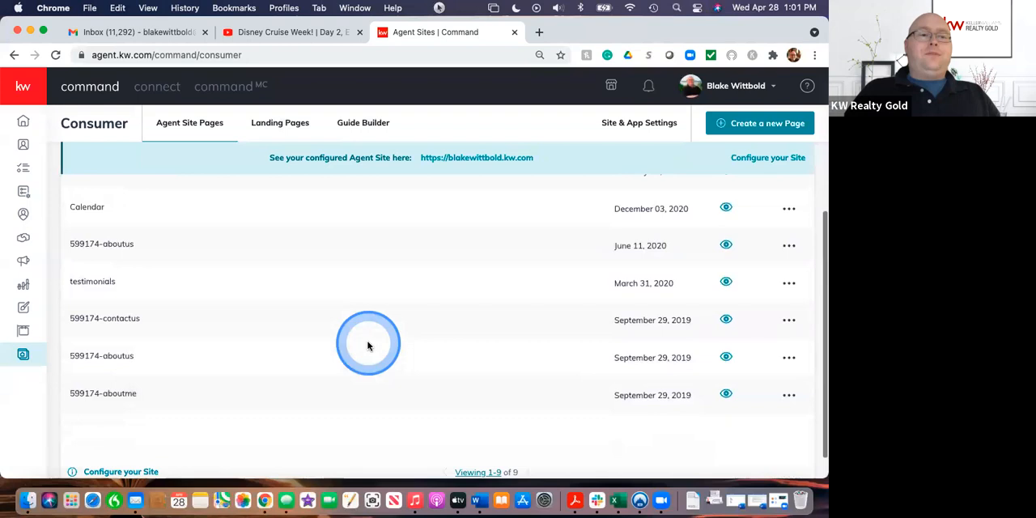
{"action": "scroll", "coordinate": [450, 228], "scroll_direction": "up", "scroll_amount": 5}
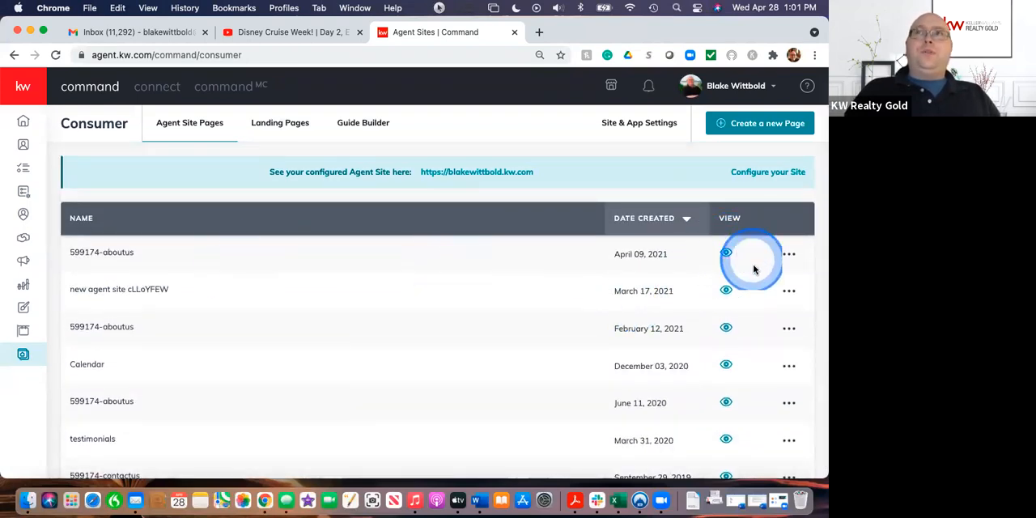
Step: Preview the about-us page created April 09, 2021, look through its content and close the preview
{"action": "left_click", "coordinate": [726, 254]}
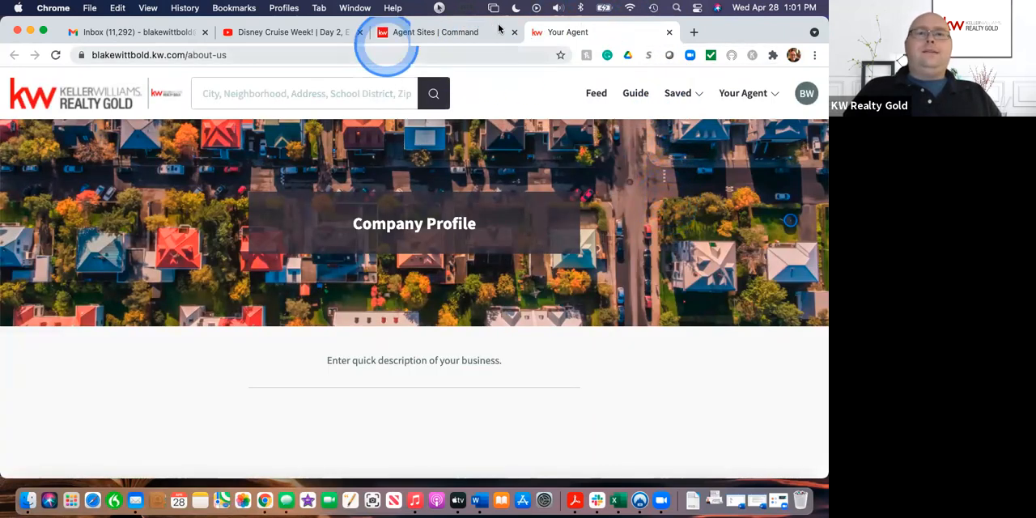
{"action": "scroll", "coordinate": [640, 450], "scroll_direction": "down", "scroll_amount": 5}
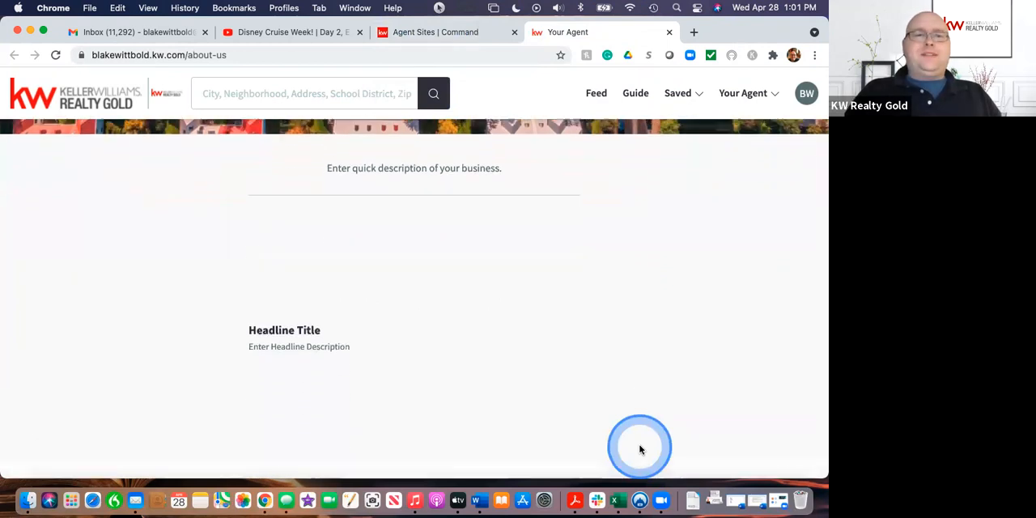
{"action": "scroll", "coordinate": [639, 449], "scroll_direction": "down", "scroll_amount": 5}
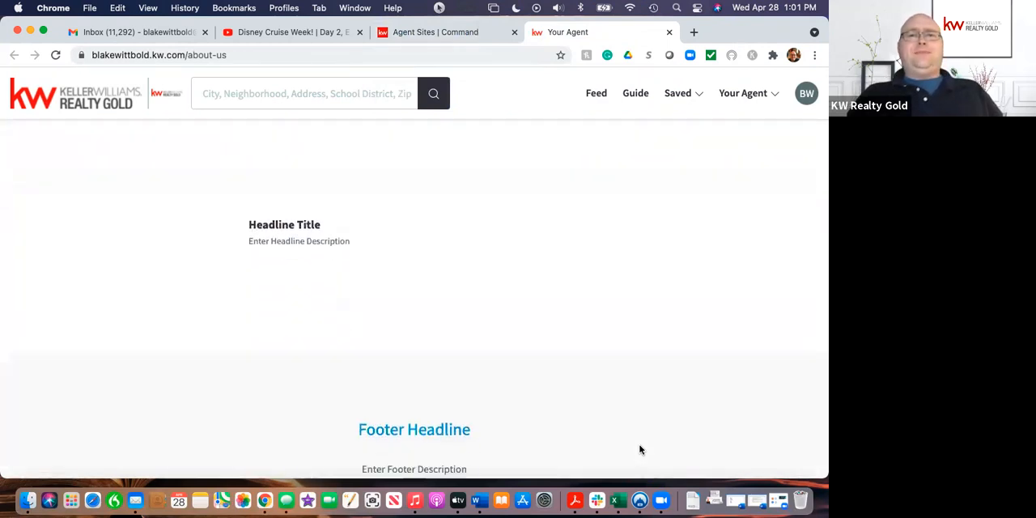
{"action": "scroll", "coordinate": [640, 449], "scroll_direction": "up", "scroll_amount": 10}
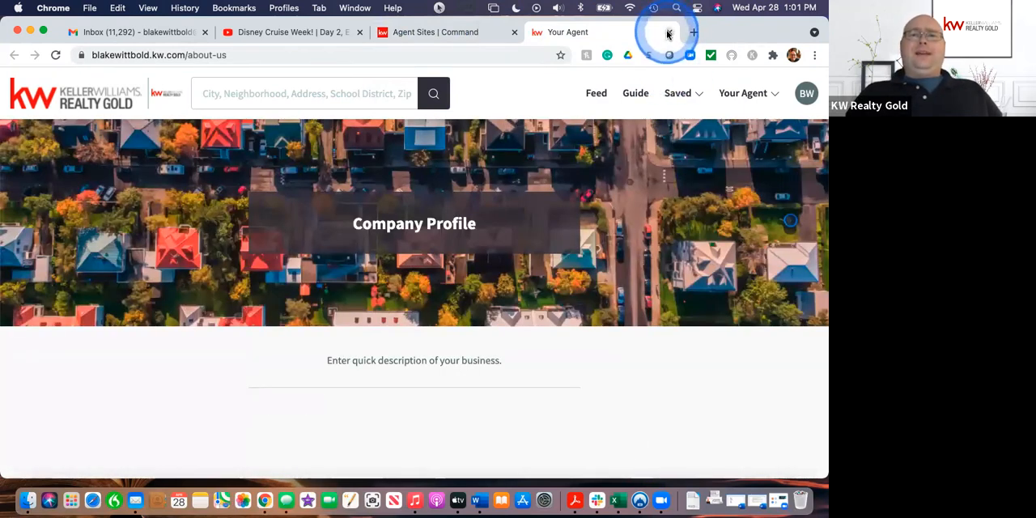
{"action": "left_click", "coordinate": [667, 34]}
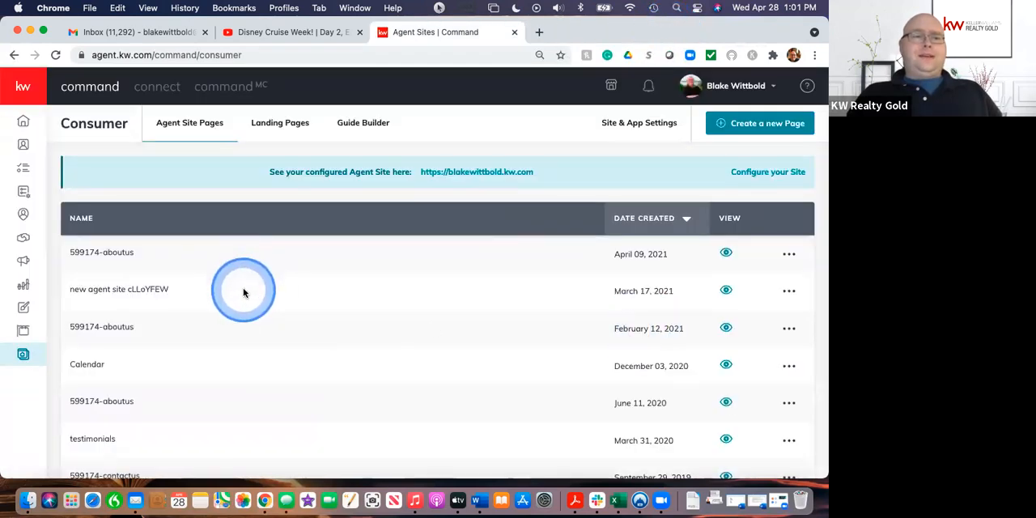
Step: Preview the about-us page created February 12, 2021 and look through its headline sections
{"action": "left_click", "coordinate": [726, 329]}
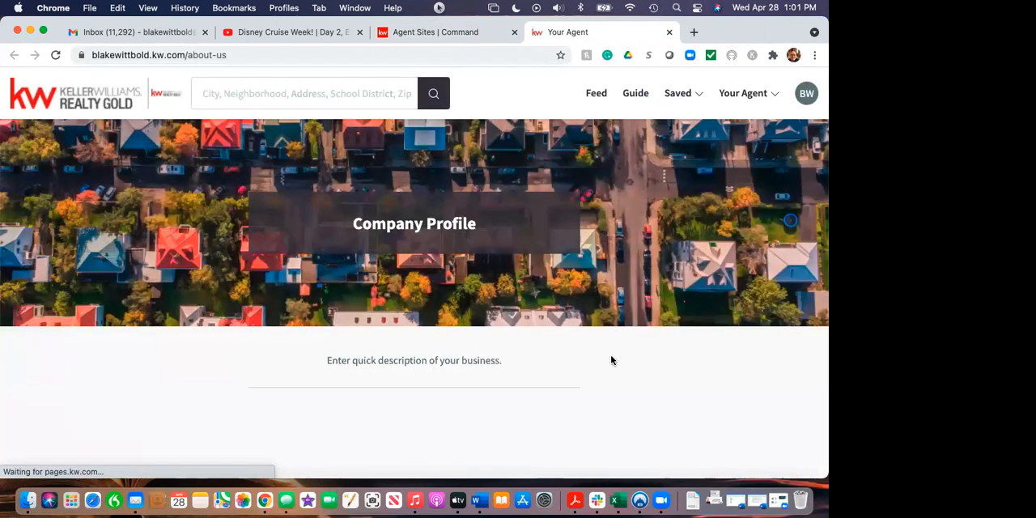
{"action": "scroll", "coordinate": [611, 358], "scroll_direction": "down", "scroll_amount": 5}
{"action": "scroll", "coordinate": [611, 361], "scroll_direction": "up", "scroll_amount": 4}
{"action": "scroll", "coordinate": [611, 360], "scroll_direction": "down", "scroll_amount": 7}
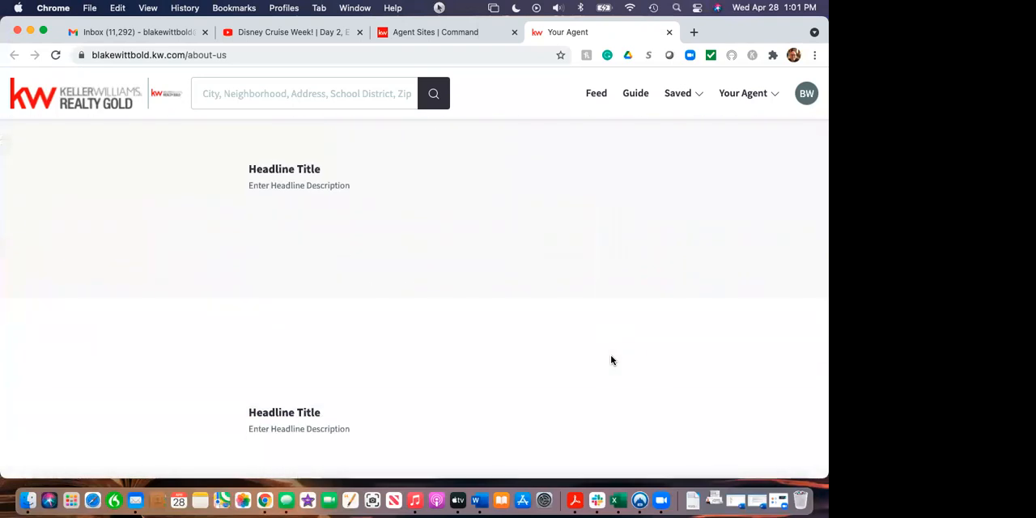
{"action": "scroll", "coordinate": [611, 360], "scroll_direction": "up", "scroll_amount": 4}
{"action": "scroll", "coordinate": [611, 360], "scroll_direction": "up", "scroll_amount": 3}
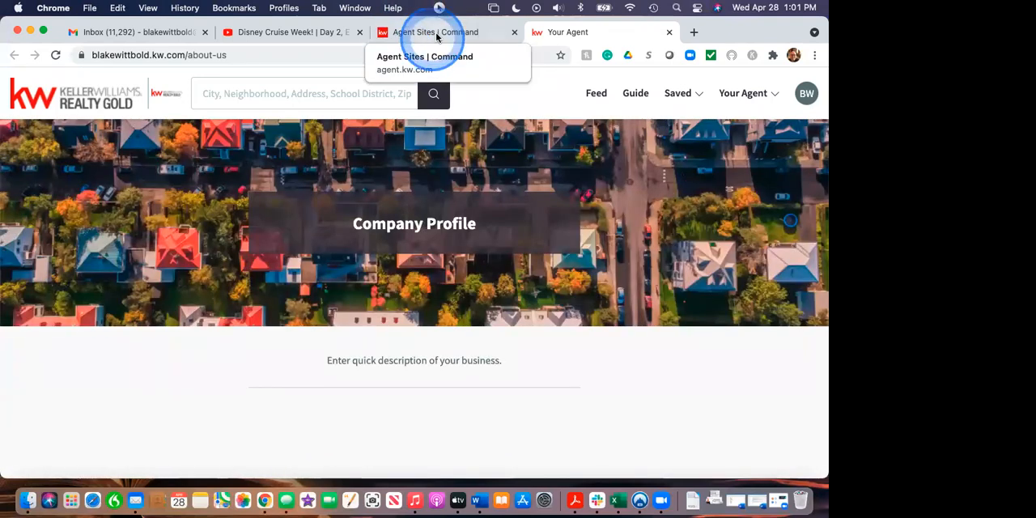
Step: Delete the about-us page created February 12, 2021 from the live agent site and close its preview
{"action": "left_click", "coordinate": [437, 36]}
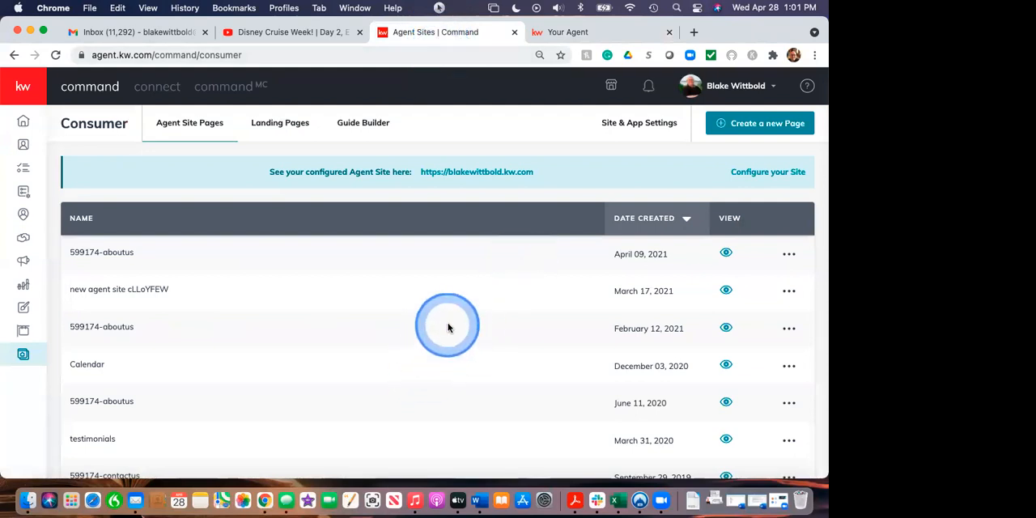
{"action": "left_click", "coordinate": [787, 330]}
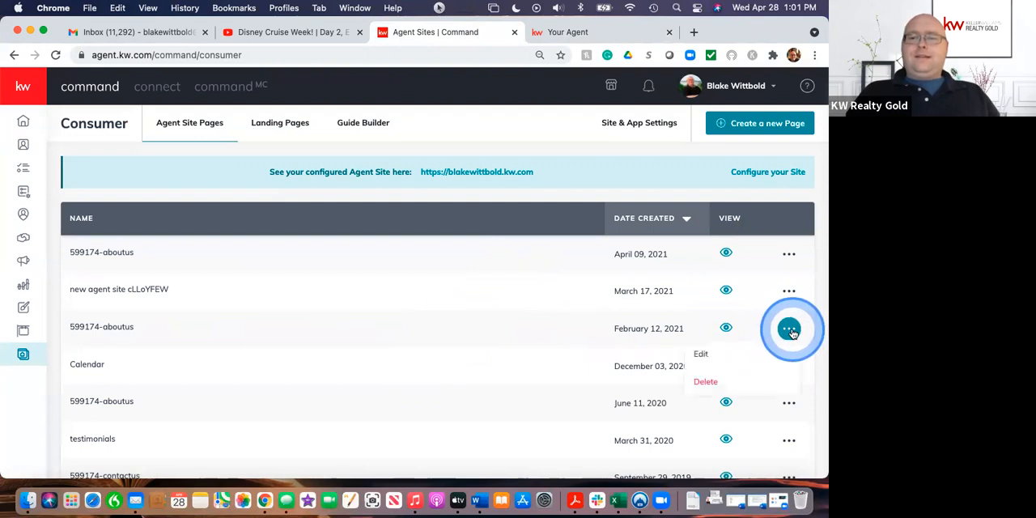
{"action": "left_click", "coordinate": [705, 382]}
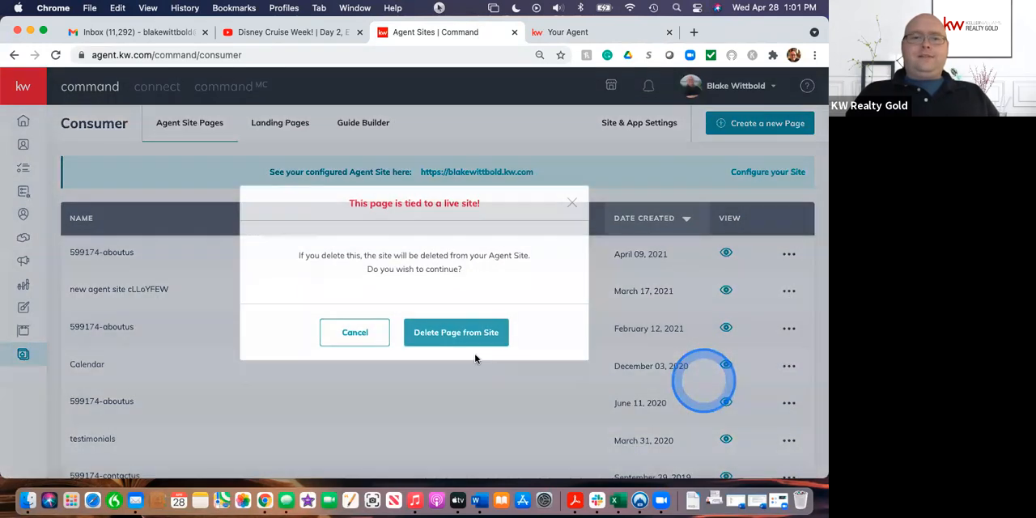
{"action": "left_click", "coordinate": [441, 338]}
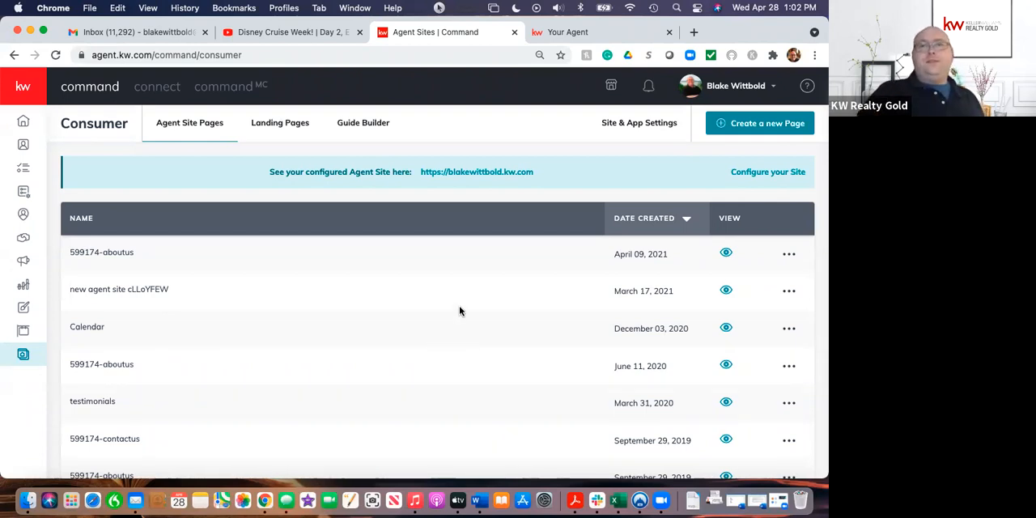
{"action": "left_click", "coordinate": [667, 33]}
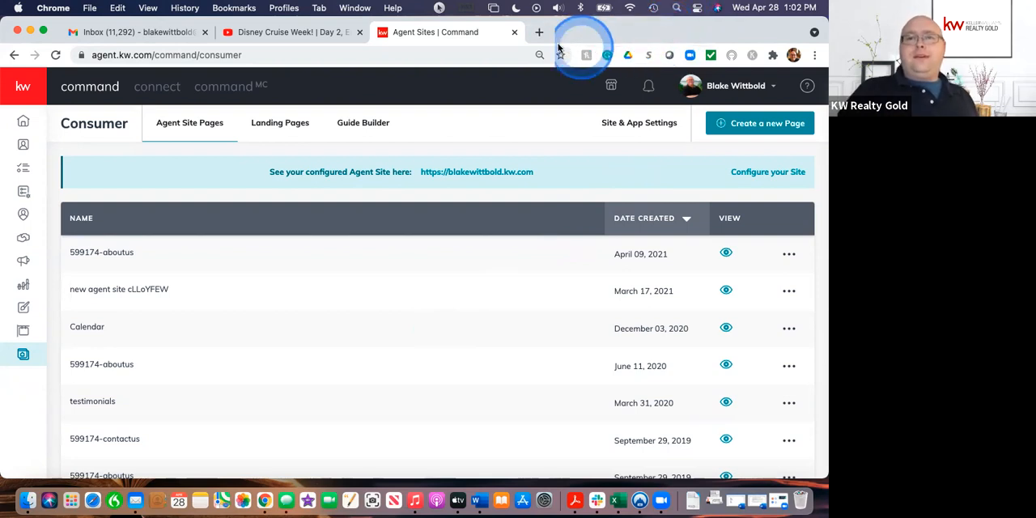
Step: Open homekeepr.com in a new browser tab and go to the Realtors sign-in
{"action": "left_click", "coordinate": [539, 34]}
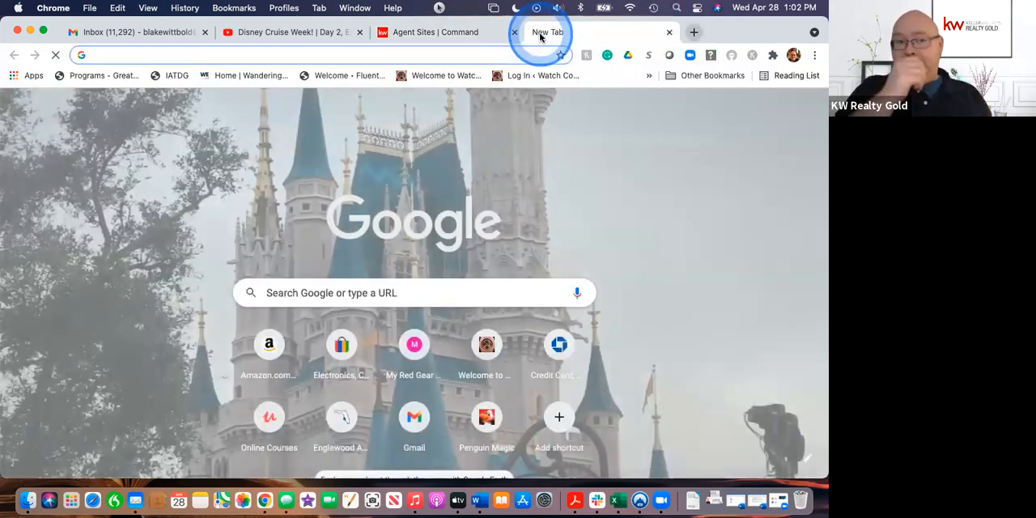
{"action": "type", "text": "home"}
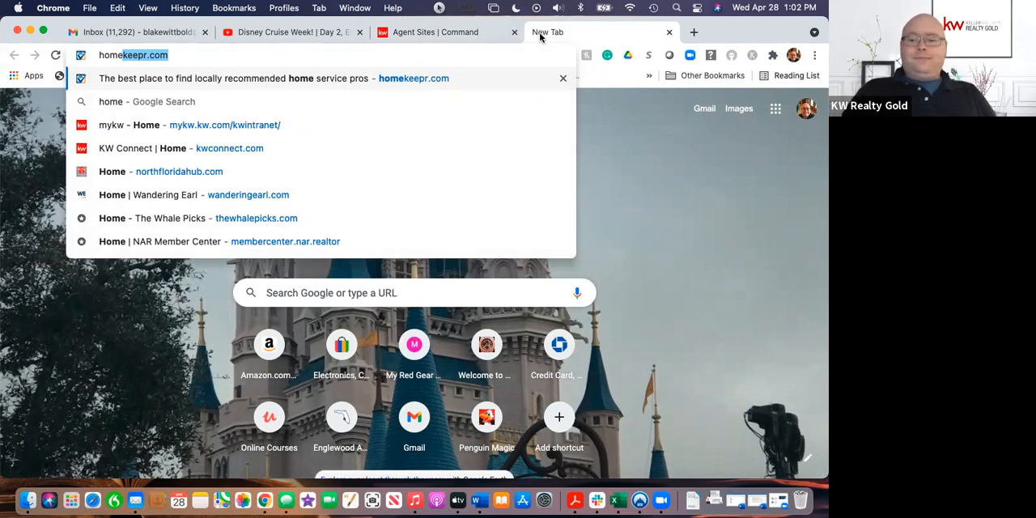
{"action": "key", "text": "Return"}
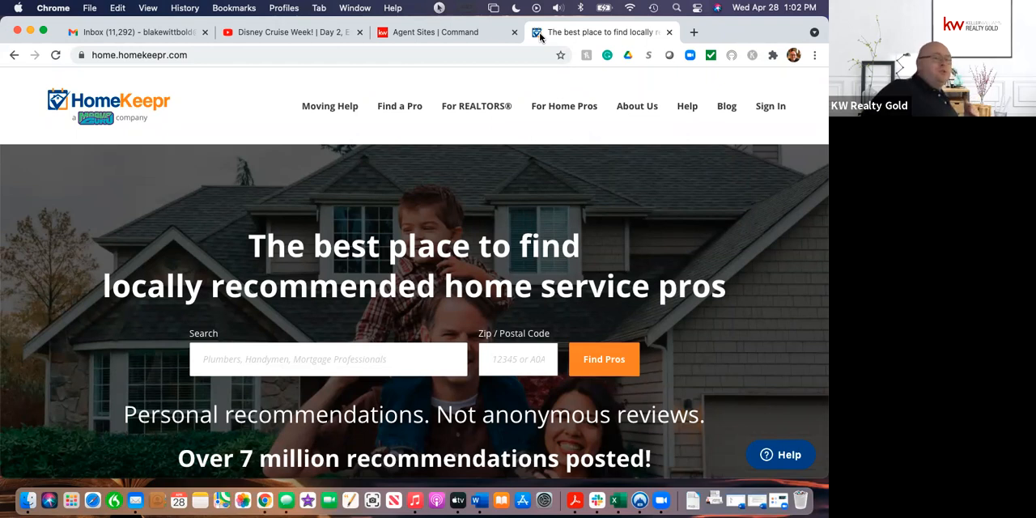
{"action": "left_click", "coordinate": [769, 109]}
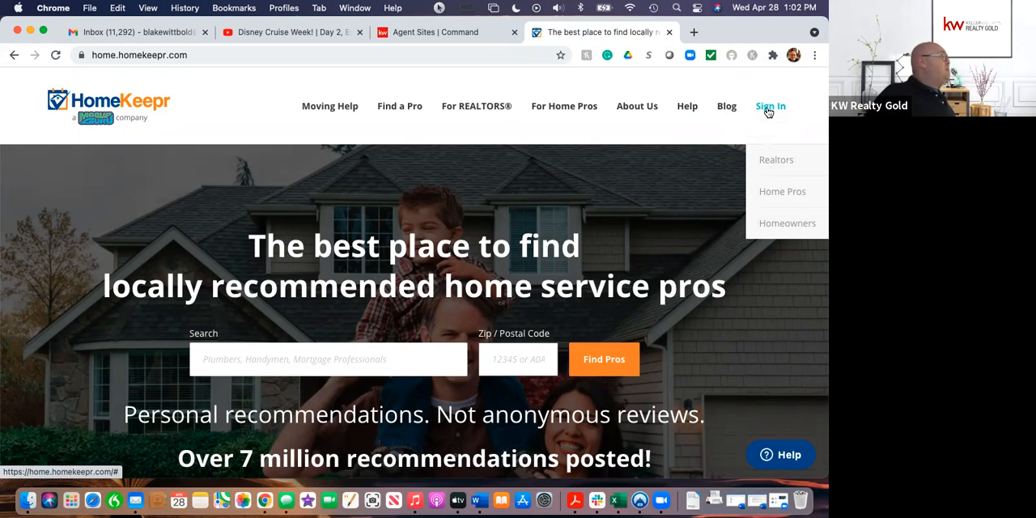
{"action": "left_click", "coordinate": [763, 117]}
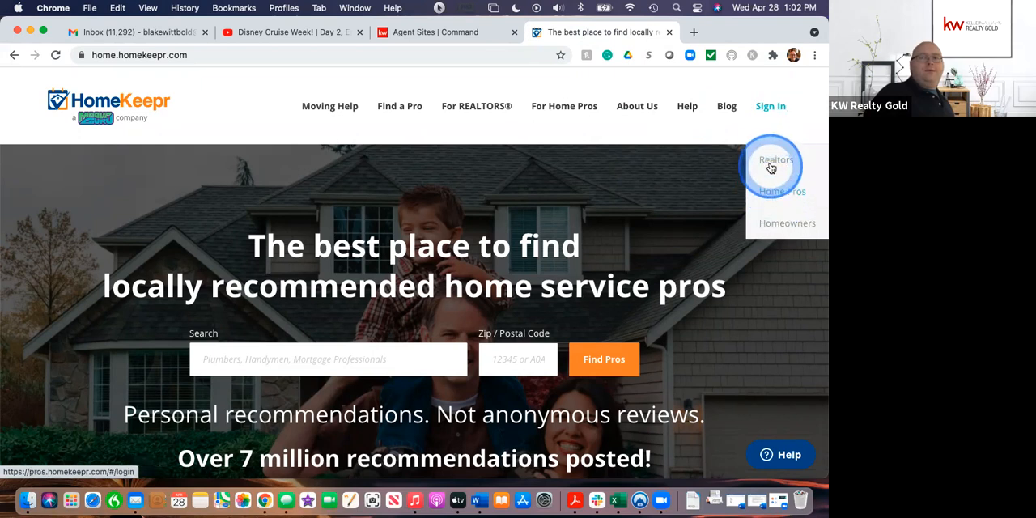
{"action": "left_click", "coordinate": [774, 162]}
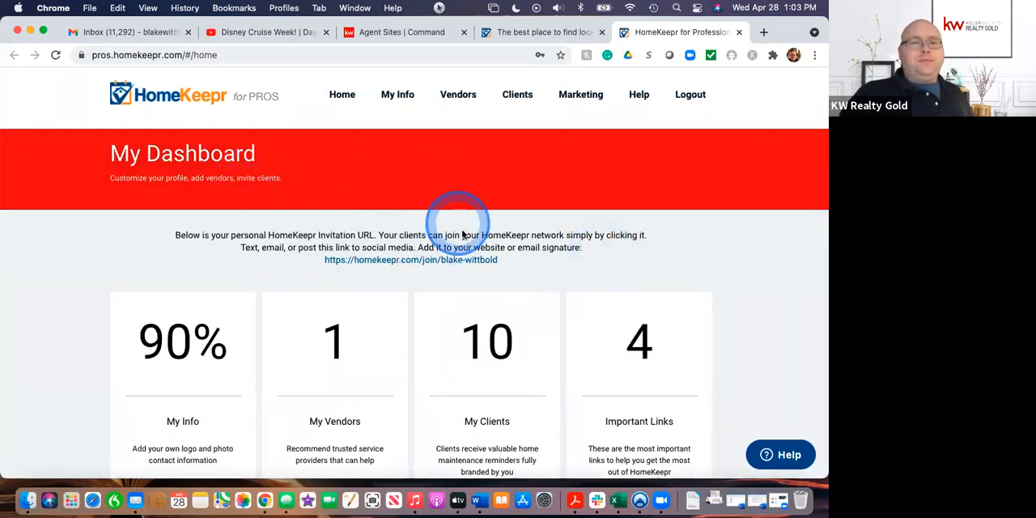
Step: Look over the HomeKeepr dashboard cards and open the Shareable Blog Content
{"action": "scroll", "coordinate": [490, 259], "scroll_direction": "down", "scroll_amount": 2}
{"action": "scroll", "coordinate": [491, 260], "scroll_direction": "down", "scroll_amount": 4}
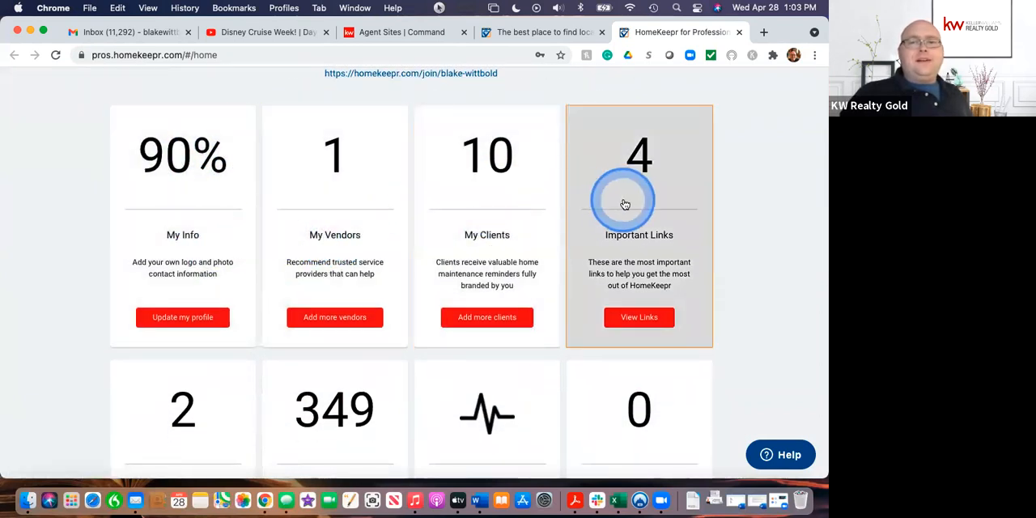
{"action": "scroll", "coordinate": [623, 204], "scroll_direction": "down", "scroll_amount": 3}
{"action": "scroll", "coordinate": [625, 205], "scroll_direction": "down", "scroll_amount": 4}
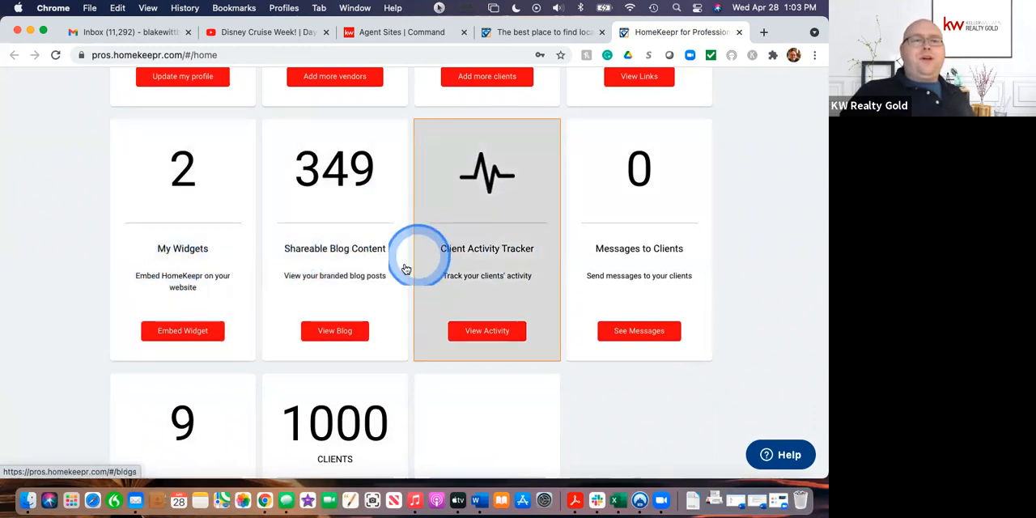
{"action": "left_click", "coordinate": [332, 234]}
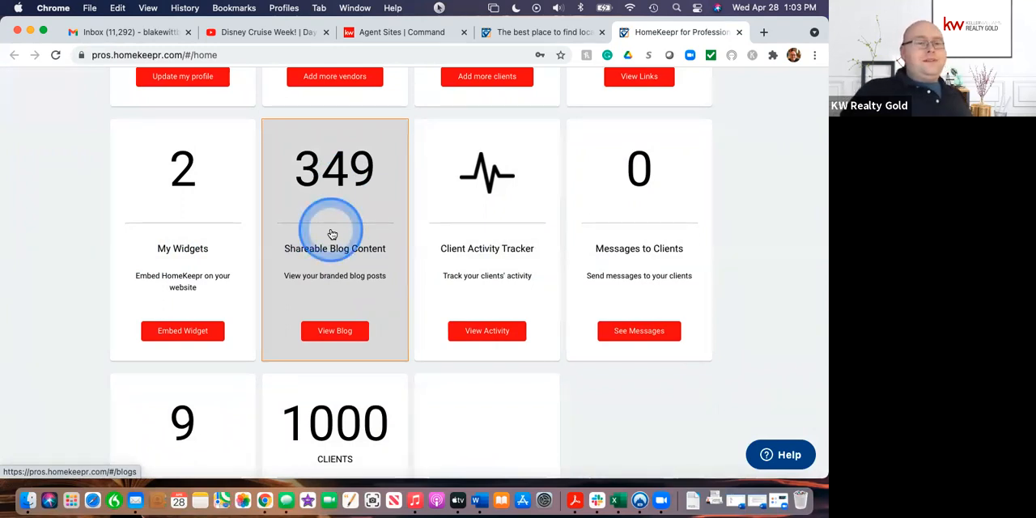
{"action": "left_click", "coordinate": [331, 330]}
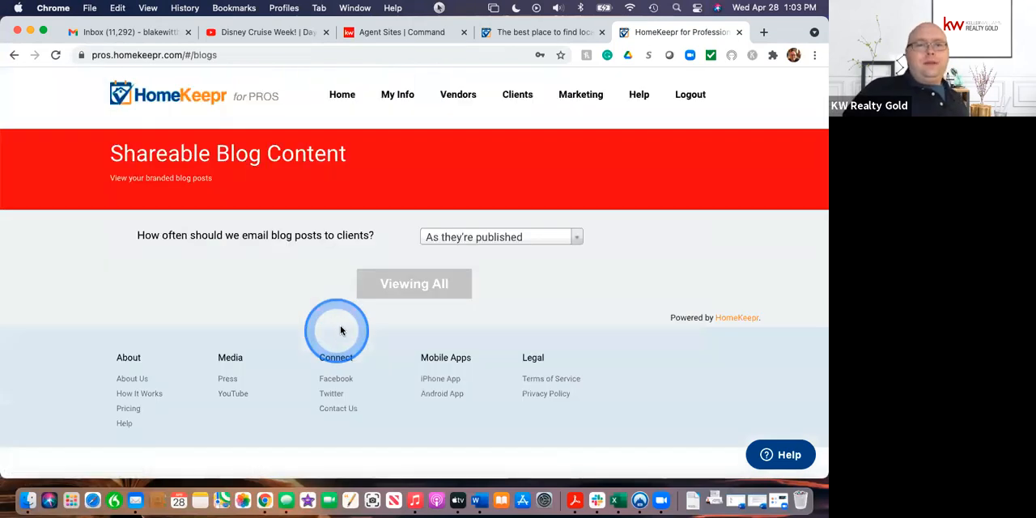
Step: Look through the branded blog posts available for sharing with clients
{"action": "left_click", "coordinate": [665, 323]}
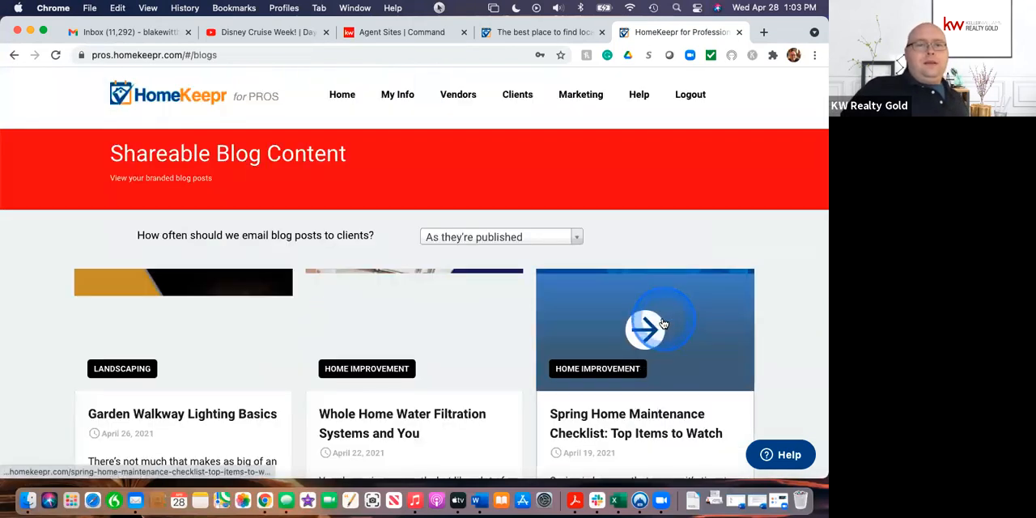
{"action": "scroll", "coordinate": [381, 377], "scroll_direction": "down", "scroll_amount": 3}
{"action": "left_click", "coordinate": [151, 269]}
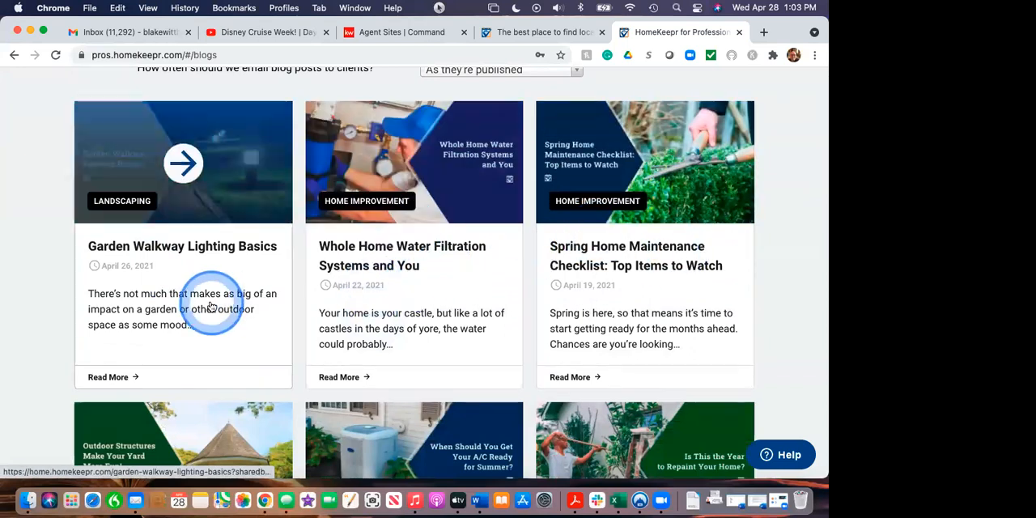
{"action": "scroll", "coordinate": [208, 306], "scroll_direction": "down", "scroll_amount": 3}
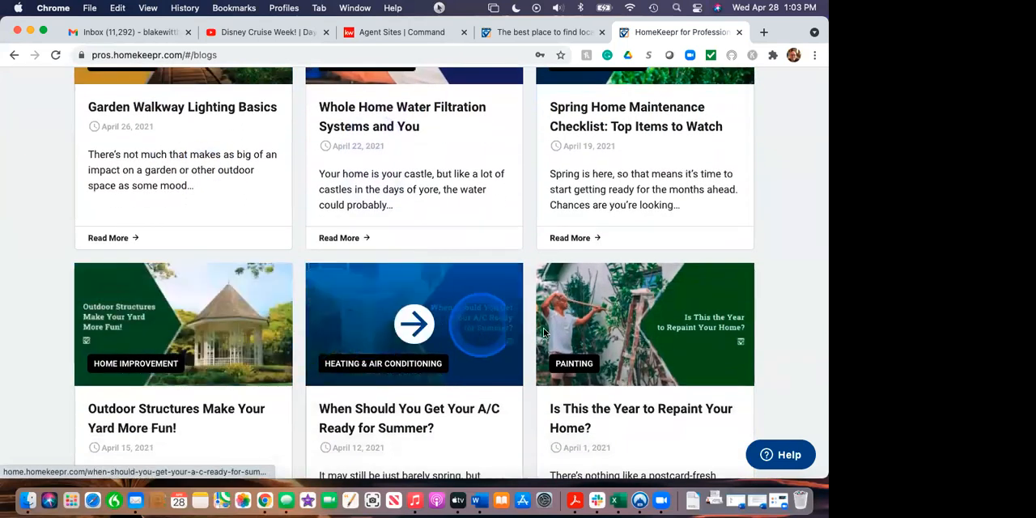
{"action": "scroll", "coordinate": [386, 335], "scroll_direction": "down", "scroll_amount": 3}
{"action": "scroll", "coordinate": [388, 343], "scroll_direction": "up", "scroll_amount": 4}
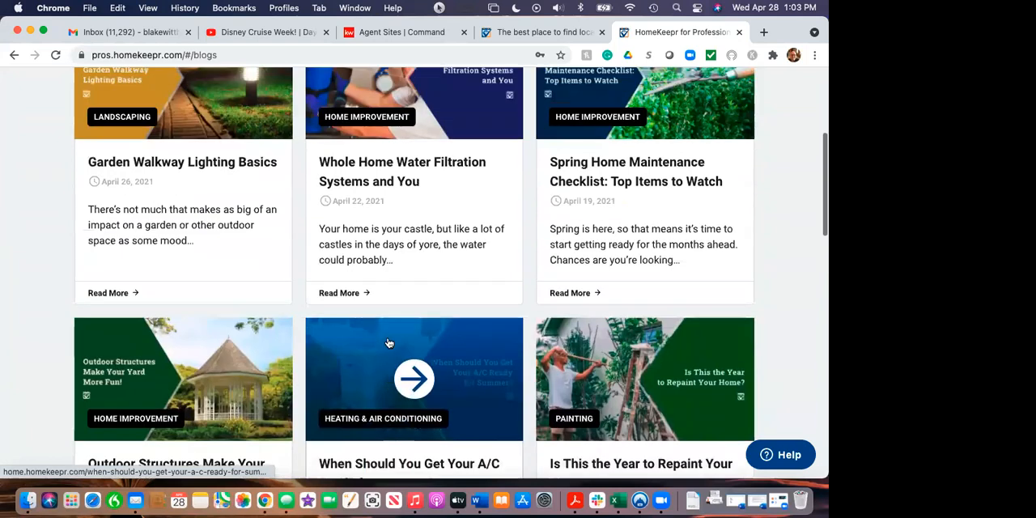
{"action": "scroll", "coordinate": [389, 343], "scroll_direction": "up", "scroll_amount": 5}
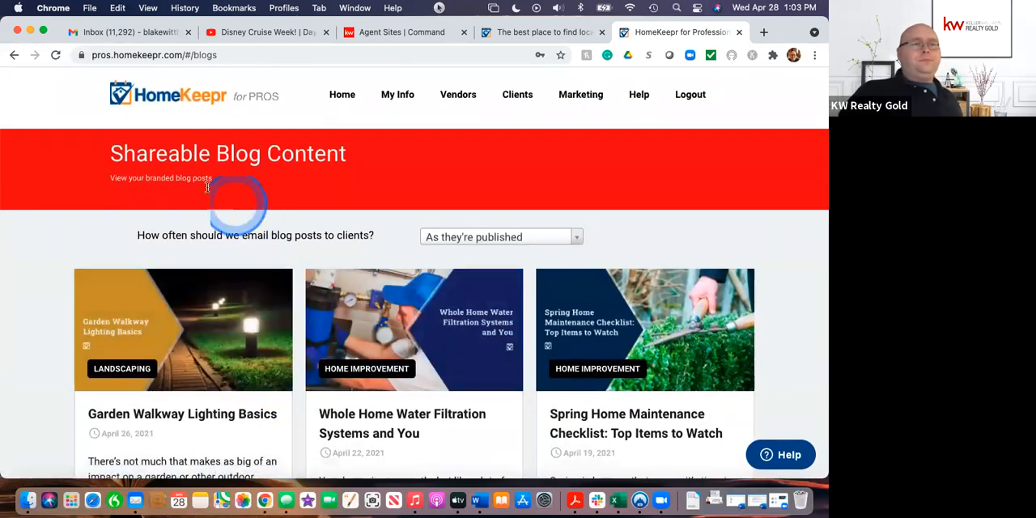
Step: Return to the HomeKeepr dashboard and open the embed page for My Widgets
{"action": "left_click", "coordinate": [14, 55]}
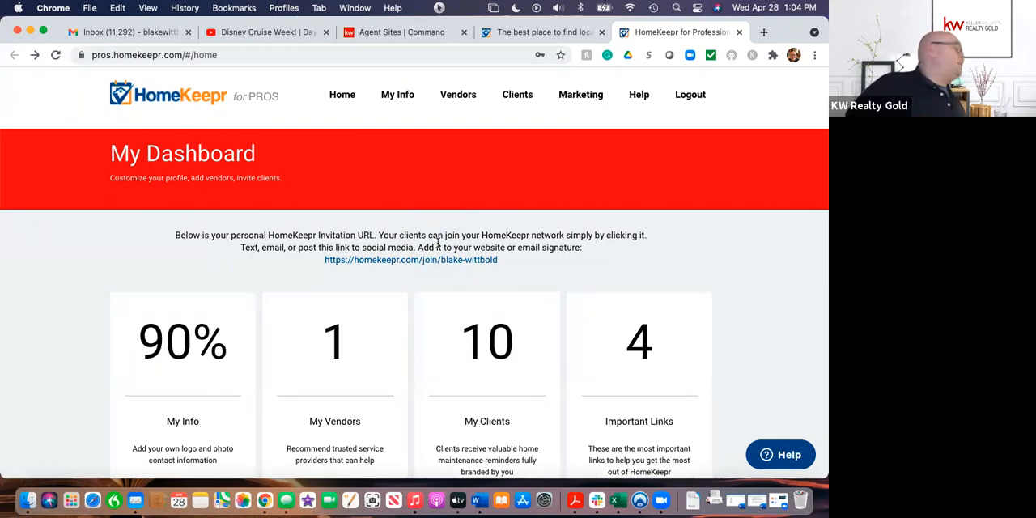
{"action": "scroll", "coordinate": [410, 376], "scroll_direction": "down", "scroll_amount": 3}
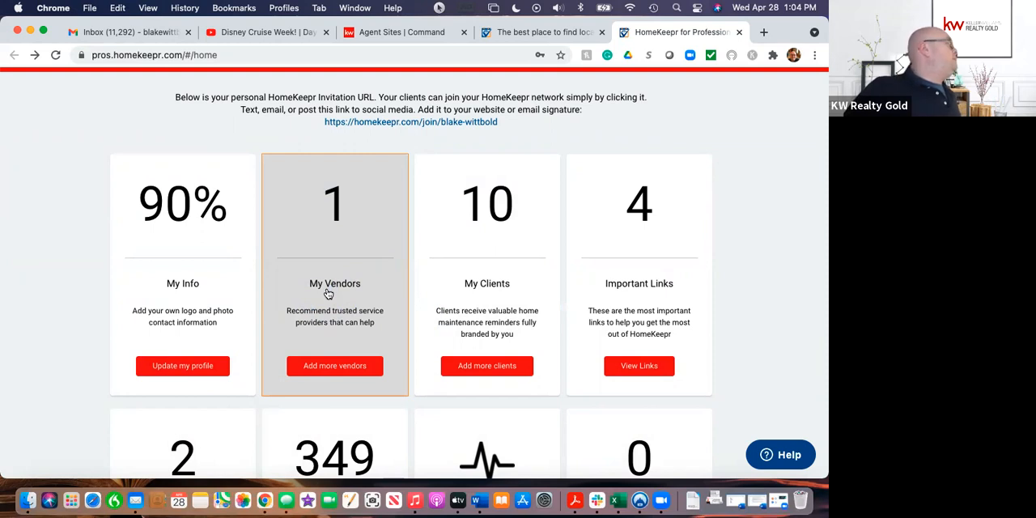
{"action": "scroll", "coordinate": [393, 300], "scroll_direction": "down", "scroll_amount": 5}
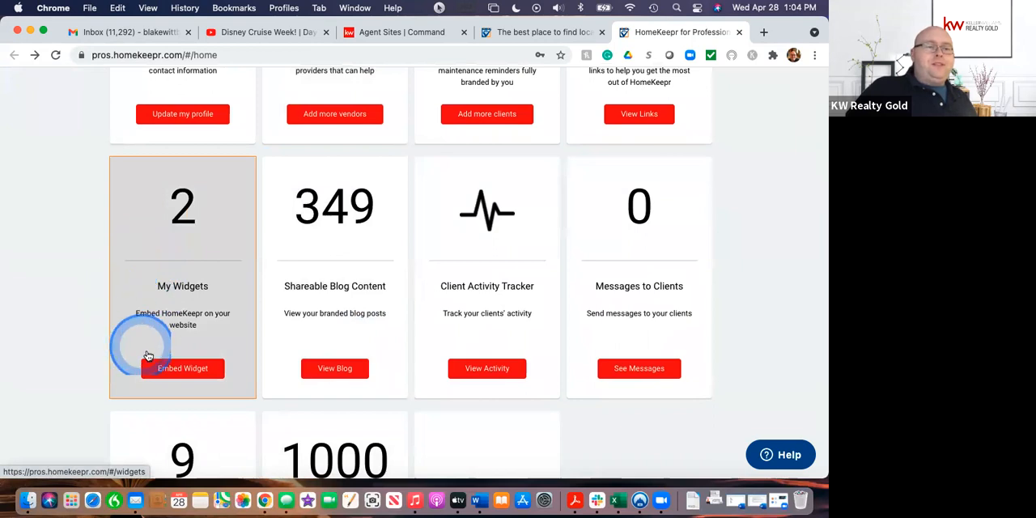
{"action": "left_click", "coordinate": [202, 370]}
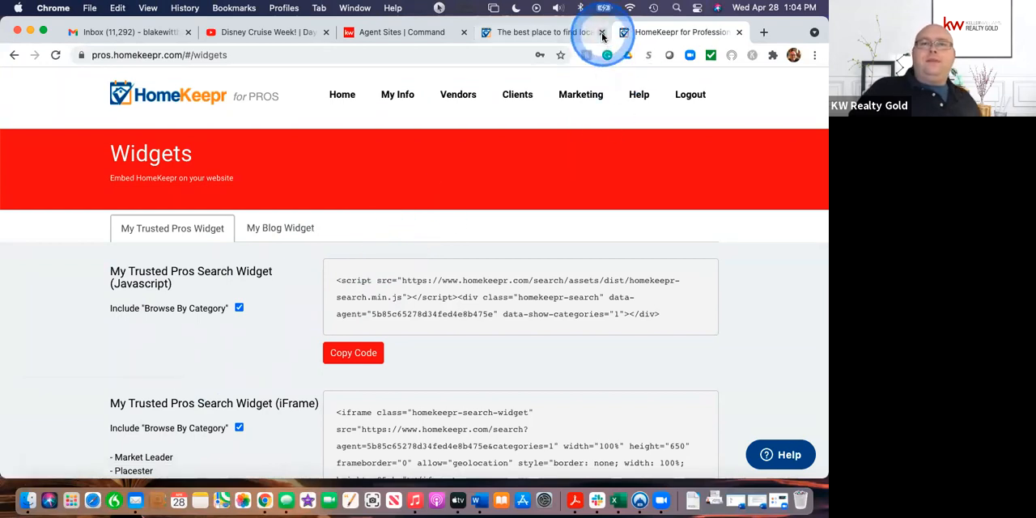
Step: Switch to the Command agent site pages and create a new sub-page on the agent site
{"action": "left_click", "coordinate": [391, 32]}
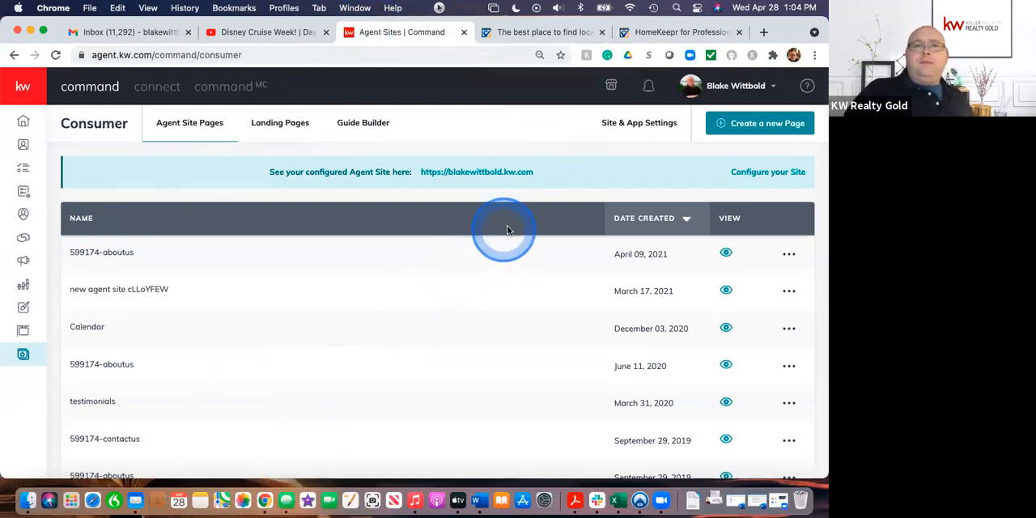
{"action": "left_click", "coordinate": [767, 124]}
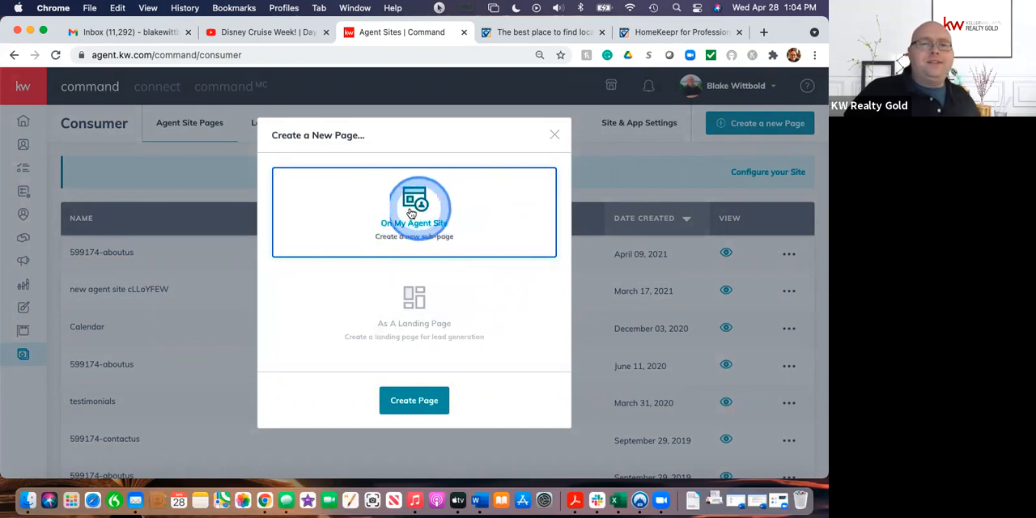
{"action": "left_click", "coordinate": [414, 402]}
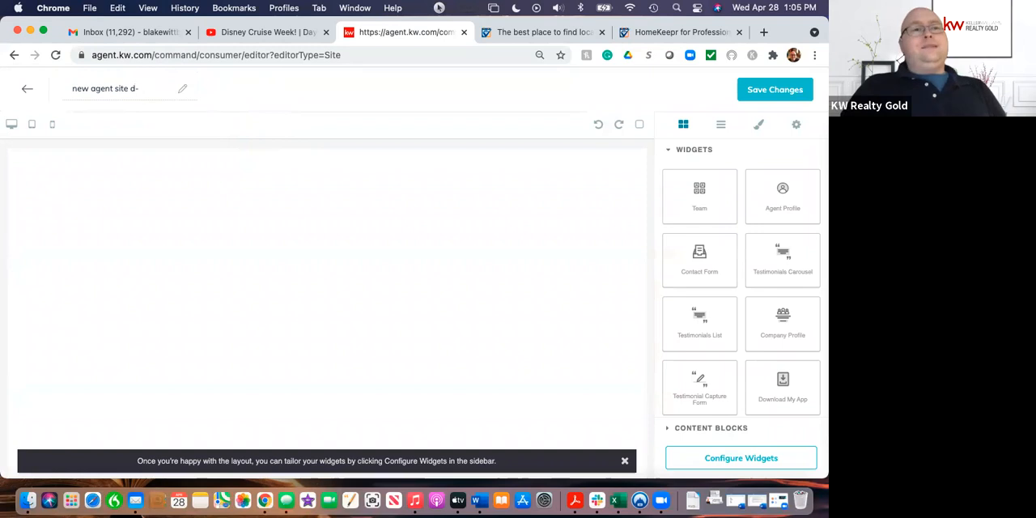
Step: Rename the new agent site page as Blog
{"action": "key", "text": "BackSpace"}
{"action": "key", "text": "BackSpace"}
{"action": "key", "text": "BackSpace"}
{"action": "key", "text": "BackSpace"}
{"action": "key", "text": "BackSpace"}
{"action": "key", "text": "BackSpace"}
{"action": "key", "text": "BackSpace"}
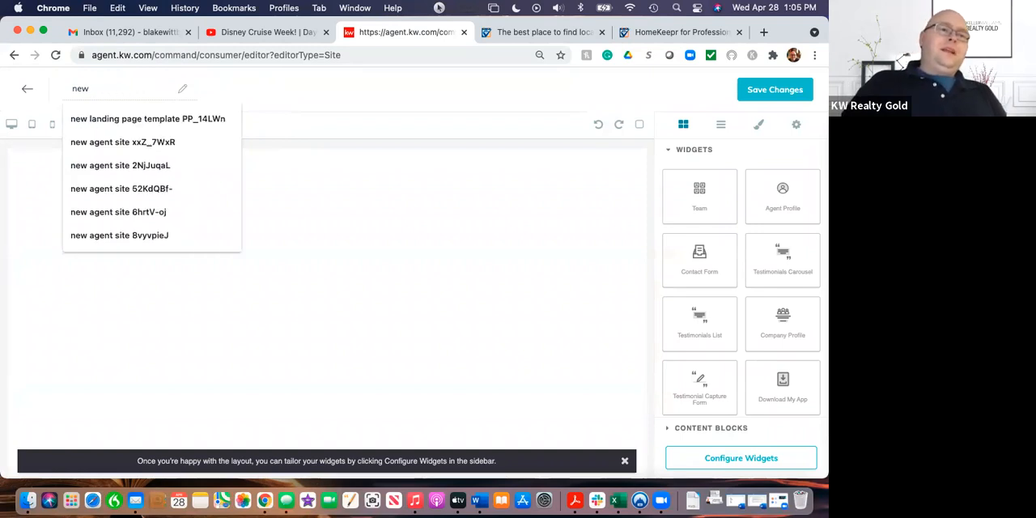
{"action": "key", "text": "BackSpace"}
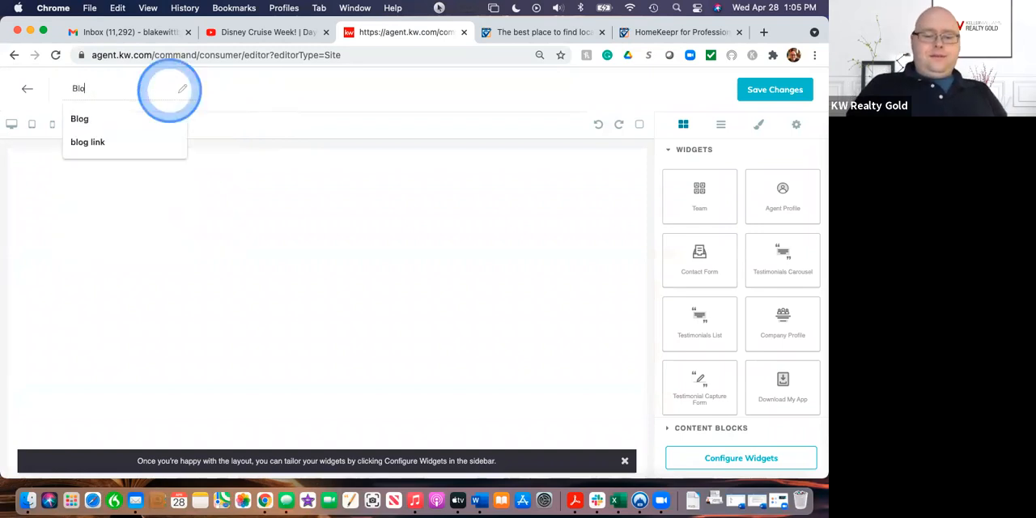
{"action": "left_click", "coordinate": [305, 95]}
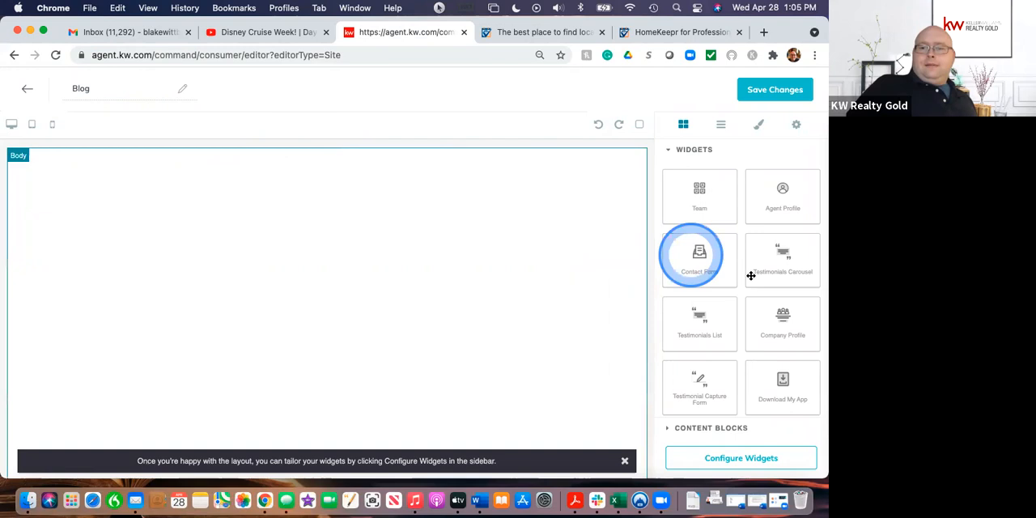
Step: Add a Testimonials List widget to the empty Blog page
{"action": "scroll", "coordinate": [751, 292], "scroll_direction": "down", "scroll_amount": 1}
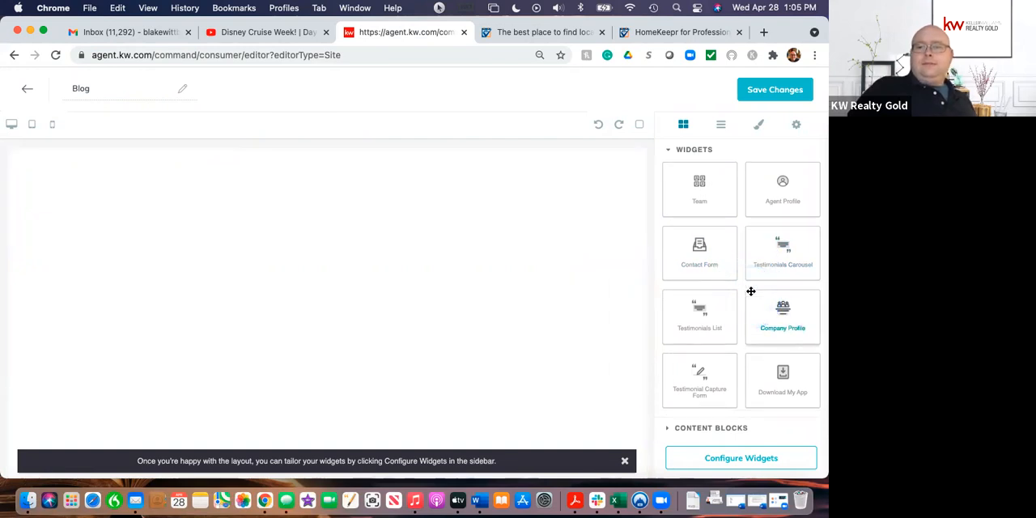
{"action": "scroll", "coordinate": [751, 291], "scroll_direction": "up", "scroll_amount": 1}
{"action": "left_click_drag", "start_coordinate": [755, 273], "coordinate": [724, 458]}
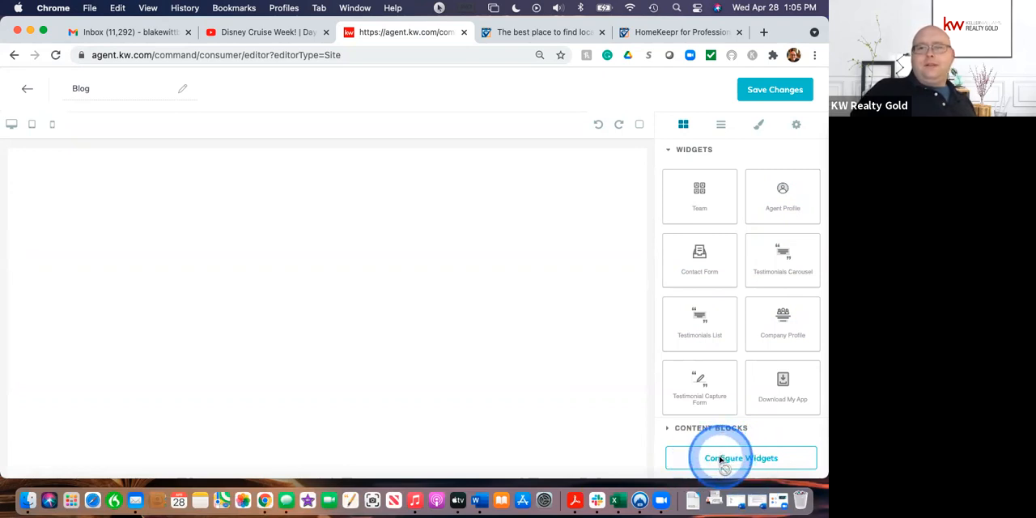
{"action": "left_click_drag", "start_coordinate": [721, 458], "coordinate": [427, 283]}
{"action": "left_click", "coordinate": [491, 293]}
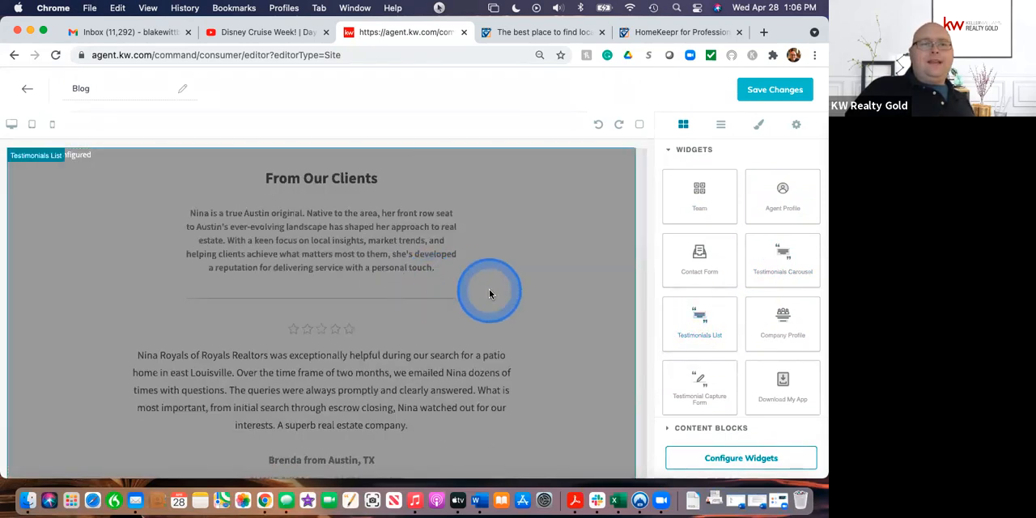
{"action": "left_click", "coordinate": [501, 402]}
{"action": "scroll", "coordinate": [501, 401], "scroll_direction": "down", "scroll_amount": 5}
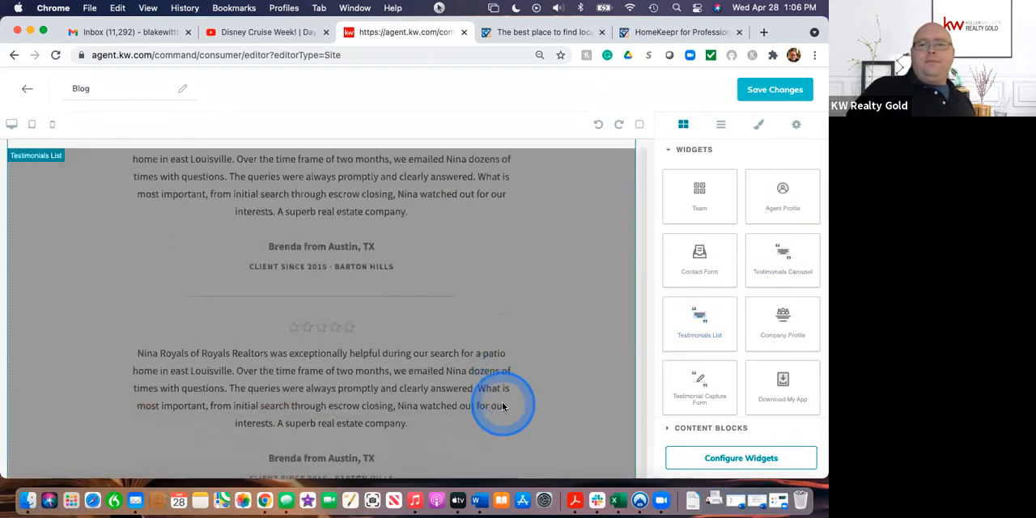
Step: Add an Agent Profile widget and a Contact Form widget below the Testimonials List
{"action": "left_click_drag", "start_coordinate": [746, 194], "coordinate": [605, 456]}
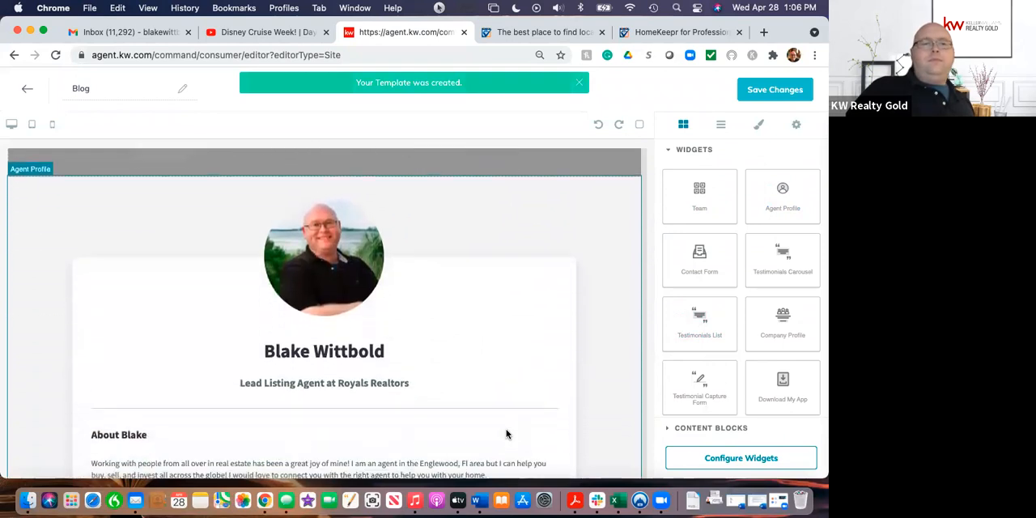
{"action": "scroll", "coordinate": [506, 434], "scroll_direction": "down", "scroll_amount": 3}
{"action": "left_click", "coordinate": [510, 427]}
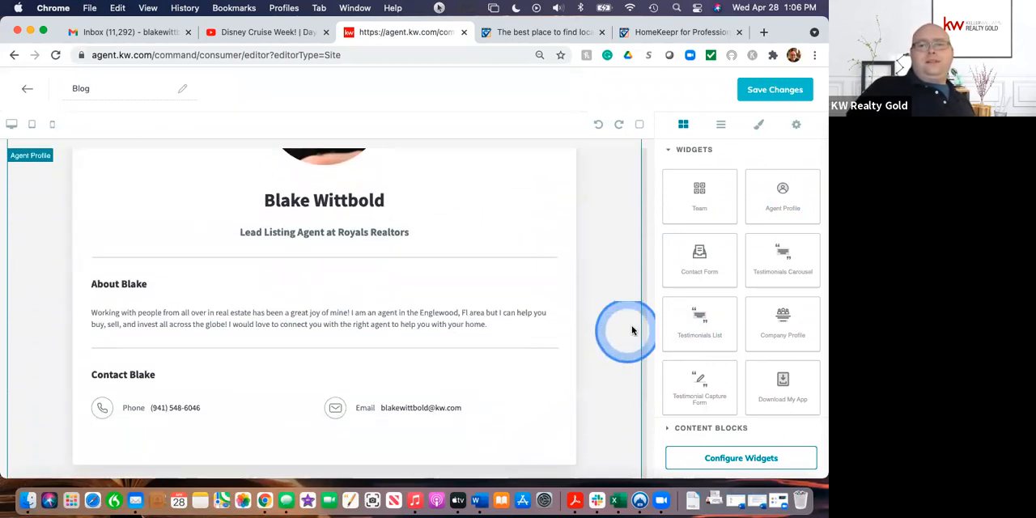
{"action": "left_click_drag", "start_coordinate": [699, 257], "coordinate": [578, 444]}
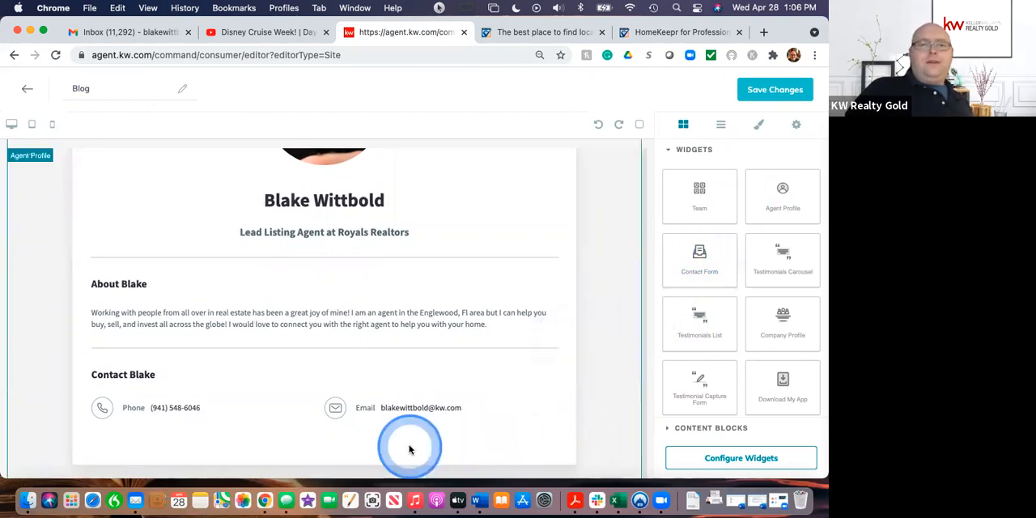
Step: Look over the stacked widgets and delete the Testimonials List from the Blog page
{"action": "scroll", "coordinate": [410, 446], "scroll_direction": "up", "scroll_amount": 15}
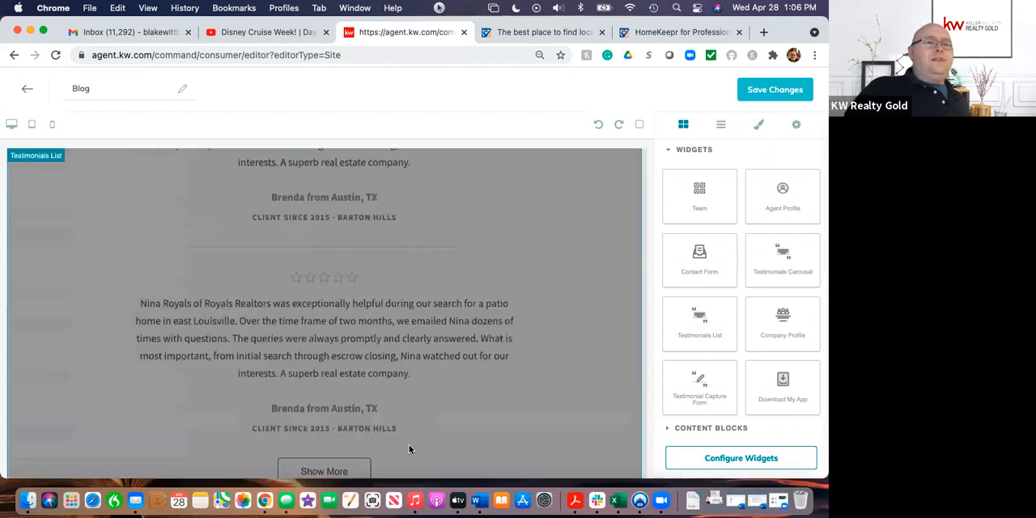
{"action": "scroll", "coordinate": [409, 444], "scroll_direction": "up", "scroll_amount": 1}
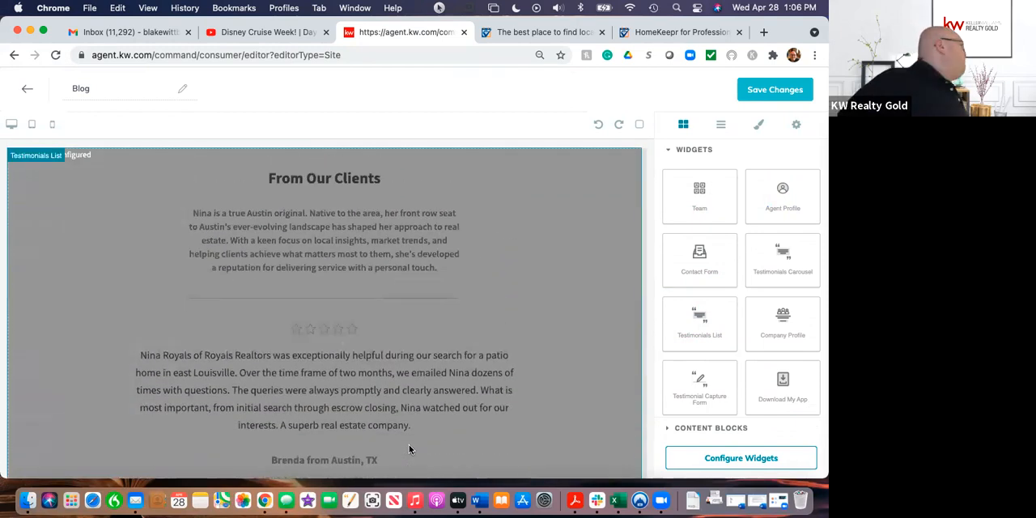
{"action": "scroll", "coordinate": [409, 444], "scroll_direction": "down", "scroll_amount": 5}
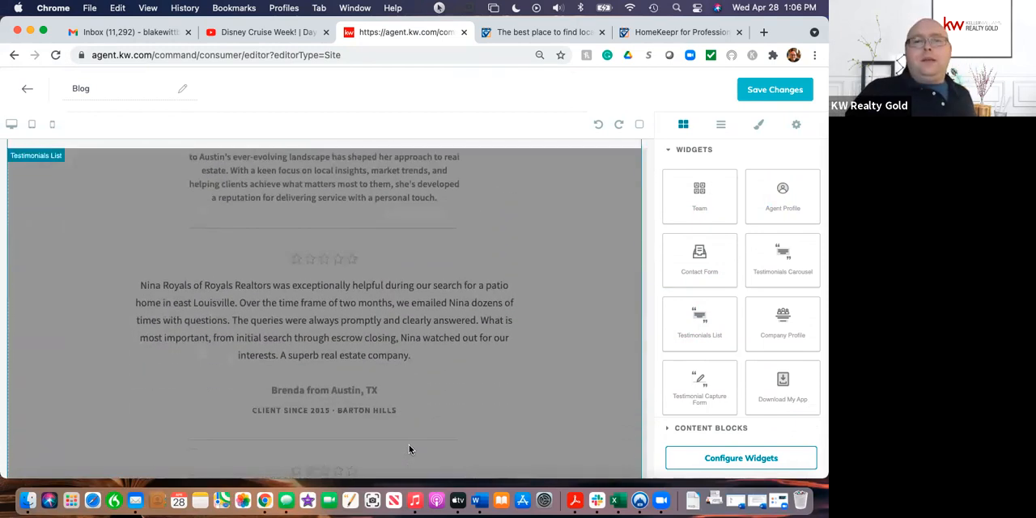
{"action": "scroll", "coordinate": [409, 447], "scroll_direction": "down", "scroll_amount": 15}
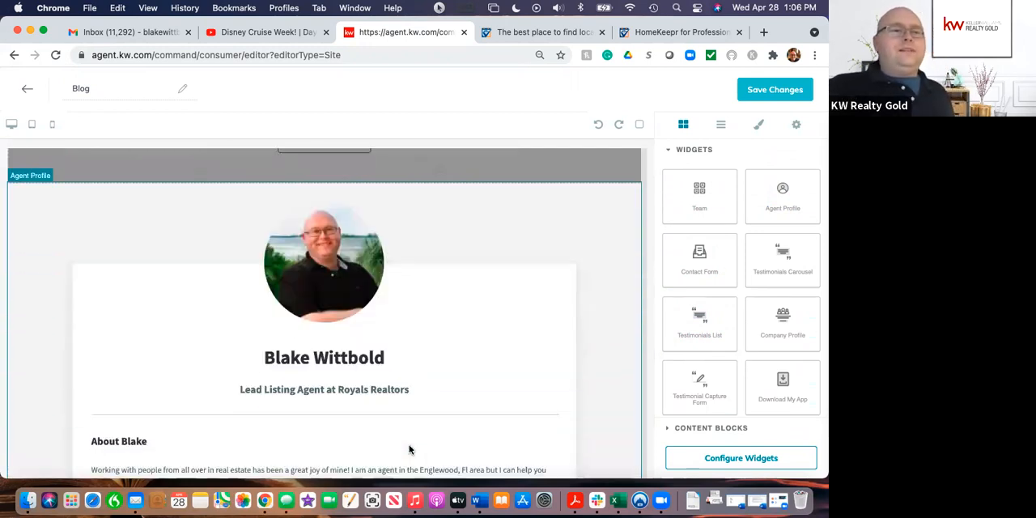
{"action": "scroll", "coordinate": [408, 446], "scroll_direction": "up", "scroll_amount": 15}
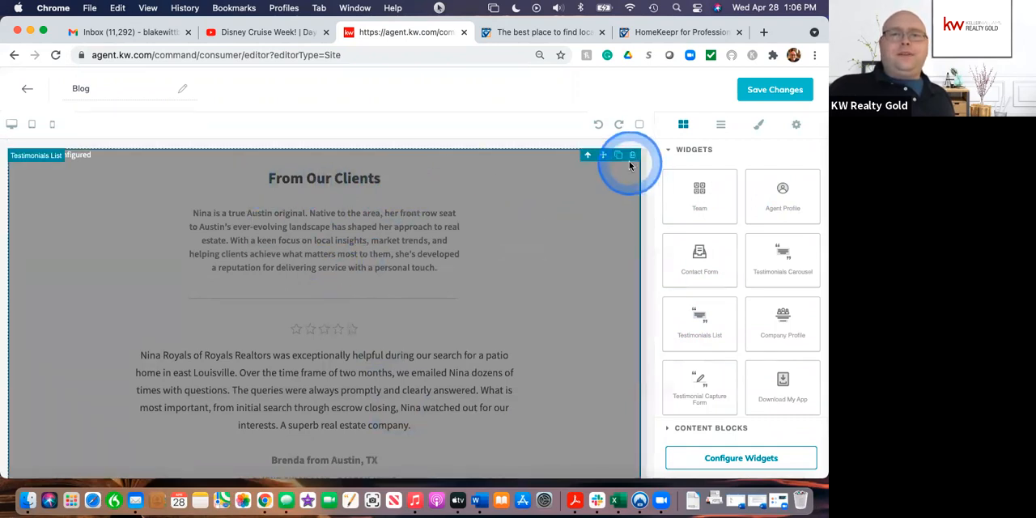
{"action": "left_click", "coordinate": [635, 158]}
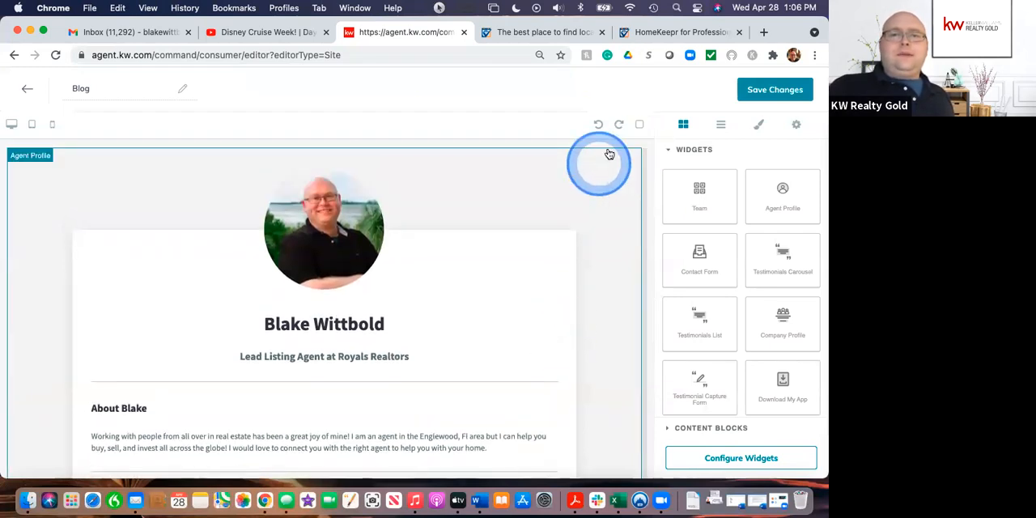
Step: Delete the Contact Form and Agent Profile widgets so the Blog page is blank
{"action": "left_click", "coordinate": [606, 158]}
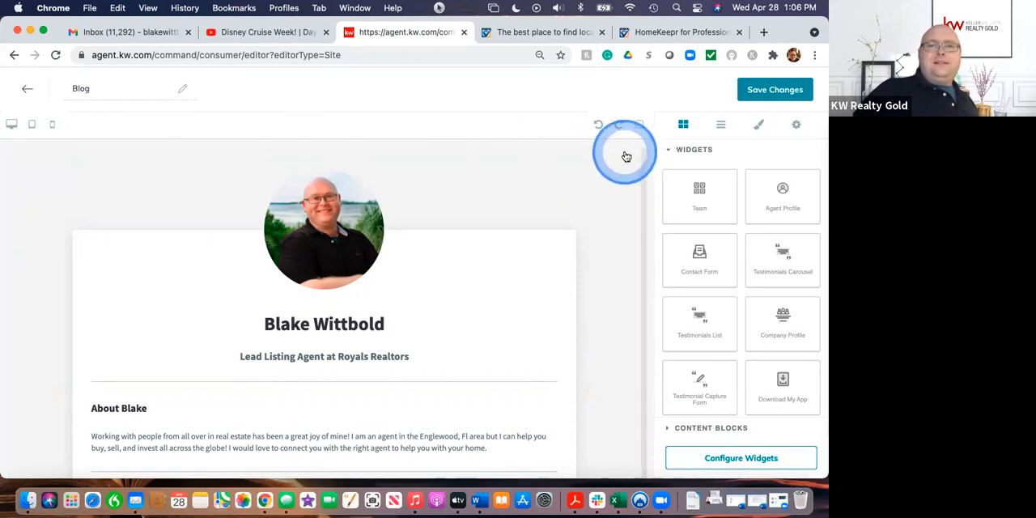
{"action": "scroll", "coordinate": [626, 156], "scroll_direction": "down", "scroll_amount": 10}
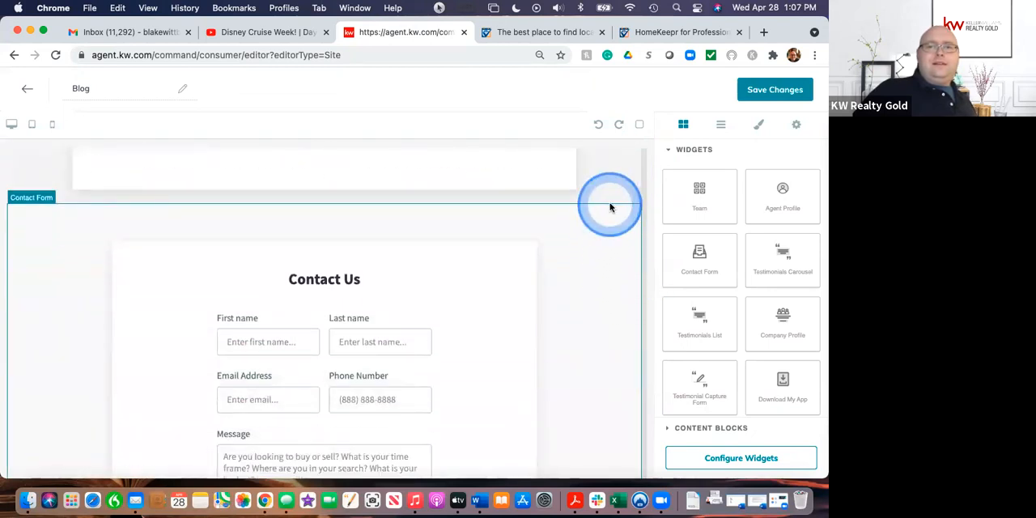
{"action": "left_click", "coordinate": [615, 198]}
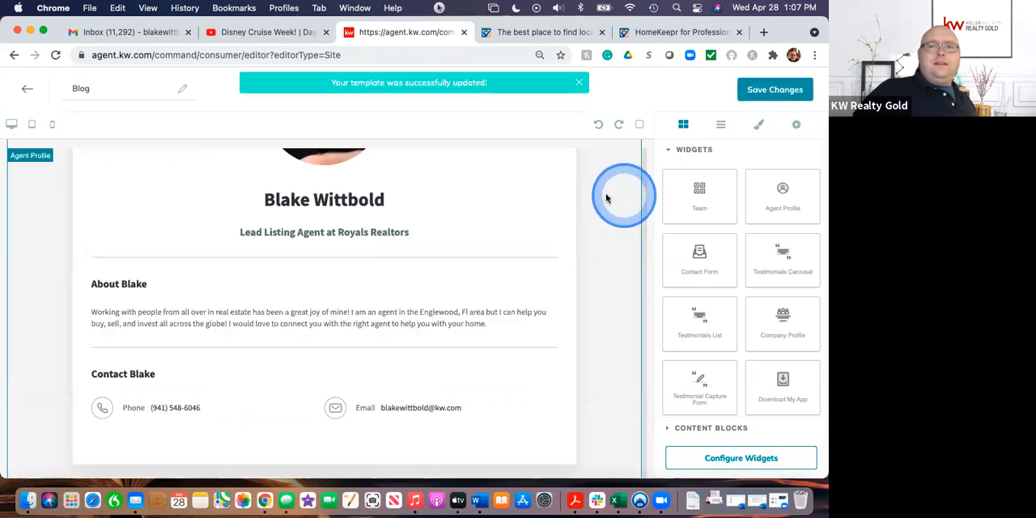
{"action": "scroll", "coordinate": [597, 197], "scroll_direction": "up", "scroll_amount": 2}
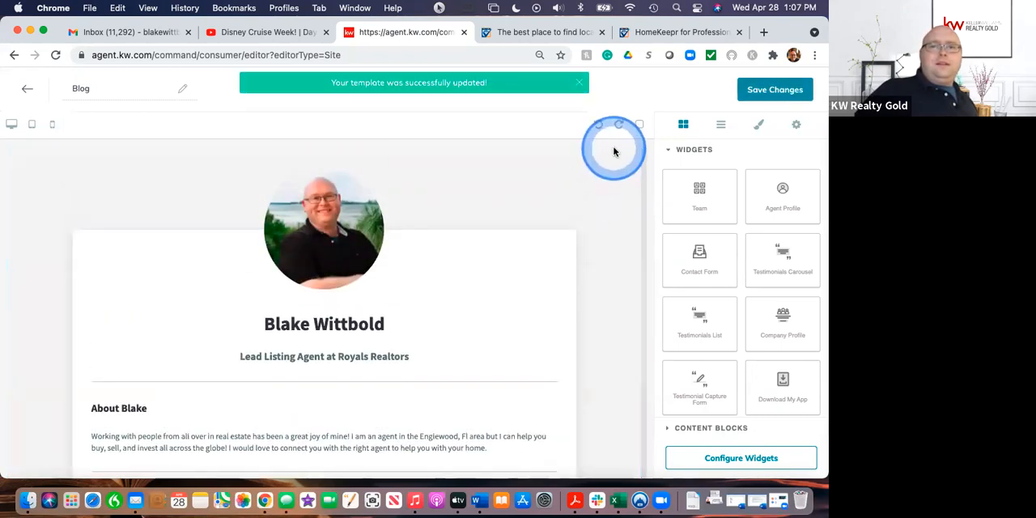
{"action": "left_click", "coordinate": [599, 172]}
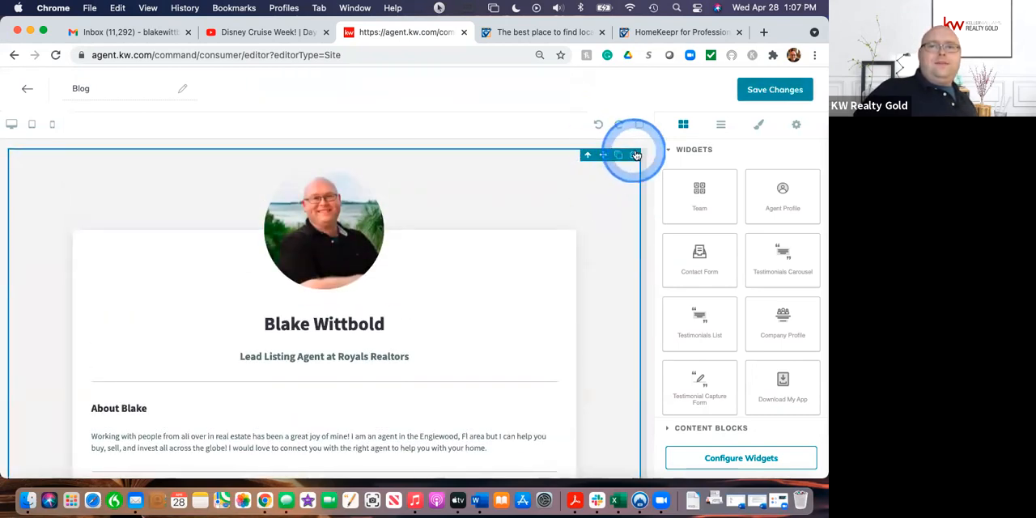
{"action": "left_click", "coordinate": [634, 155]}
{"action": "left_click", "coordinate": [338, 255]}
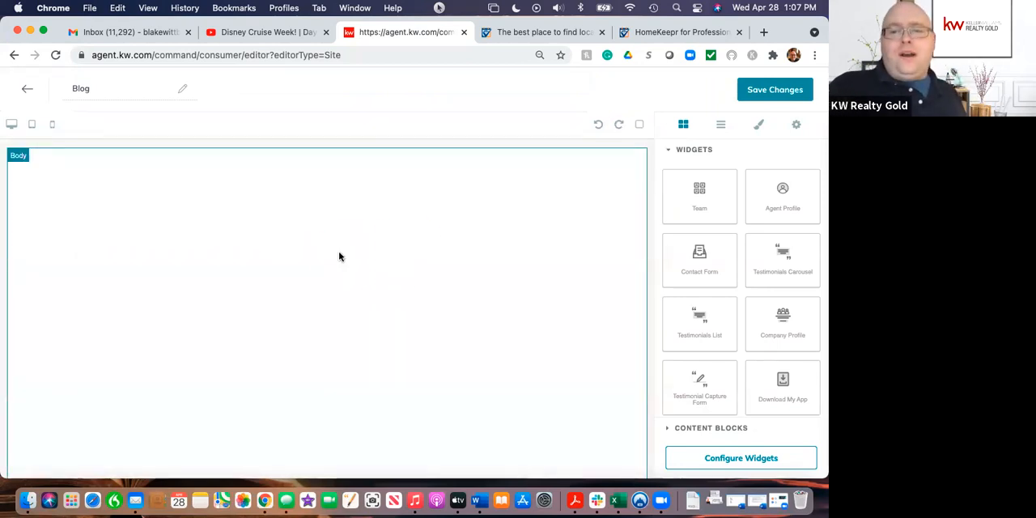
Step: Add a Text content block to the blank Blog page and place the cursor in its text
{"action": "left_click", "coordinate": [732, 458]}
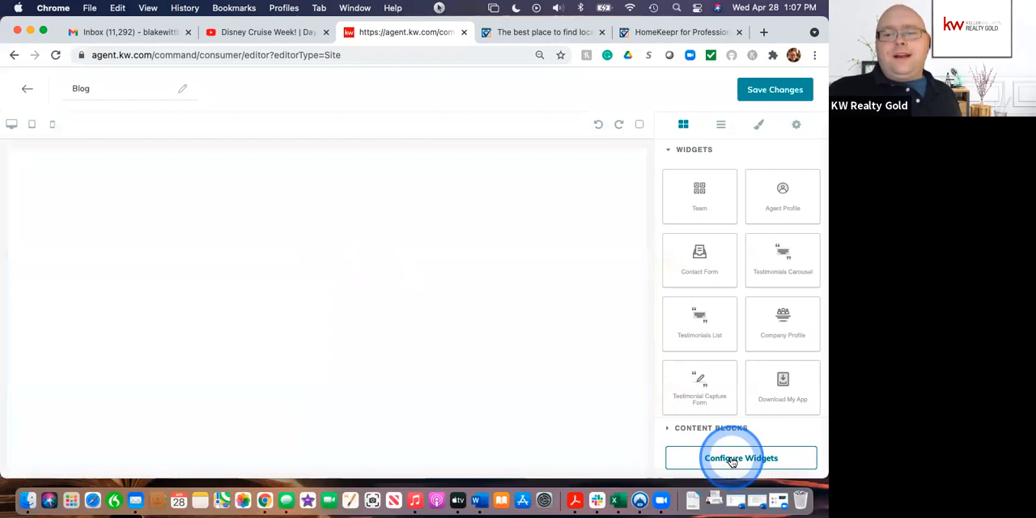
{"action": "left_click", "coordinate": [706, 428]}
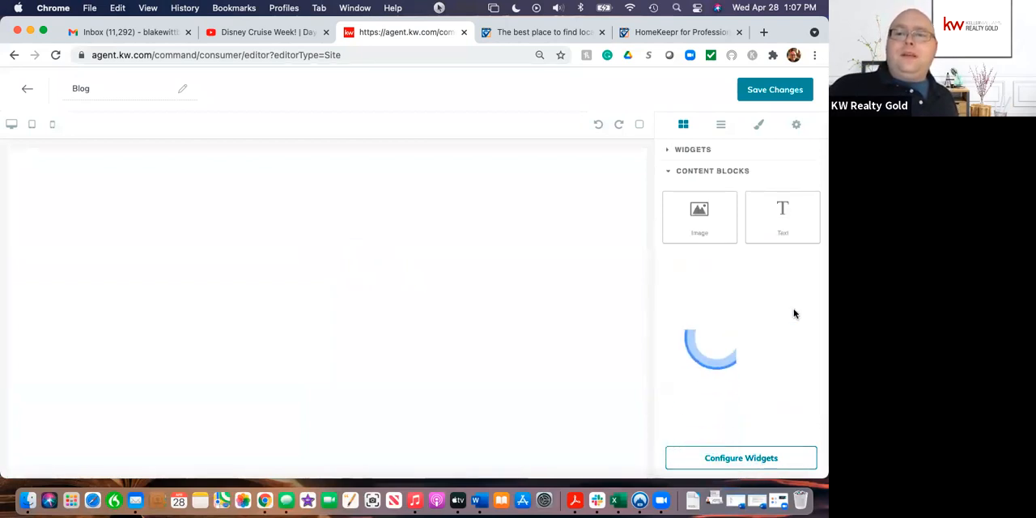
{"action": "left_click_drag", "start_coordinate": [784, 223], "coordinate": [455, 238]}
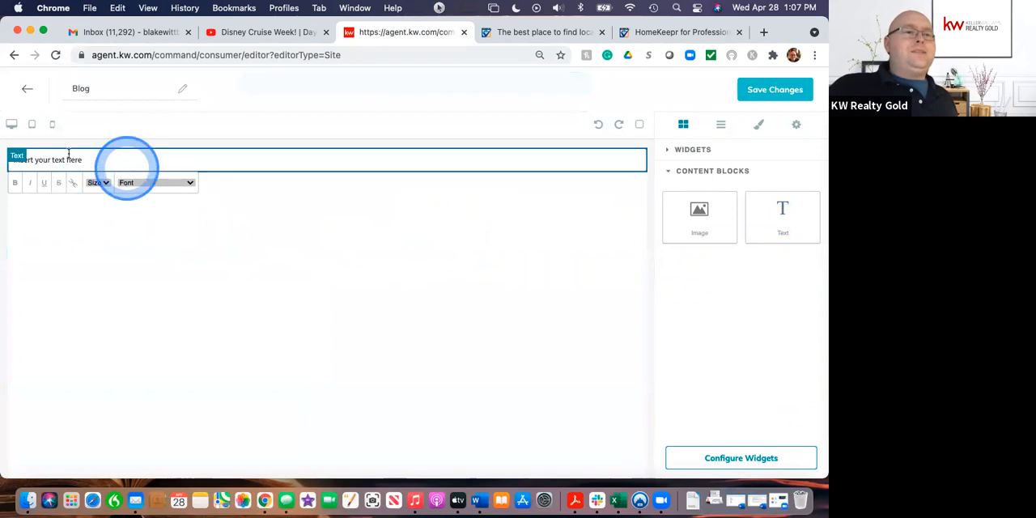
{"action": "left_click", "coordinate": [119, 160]}
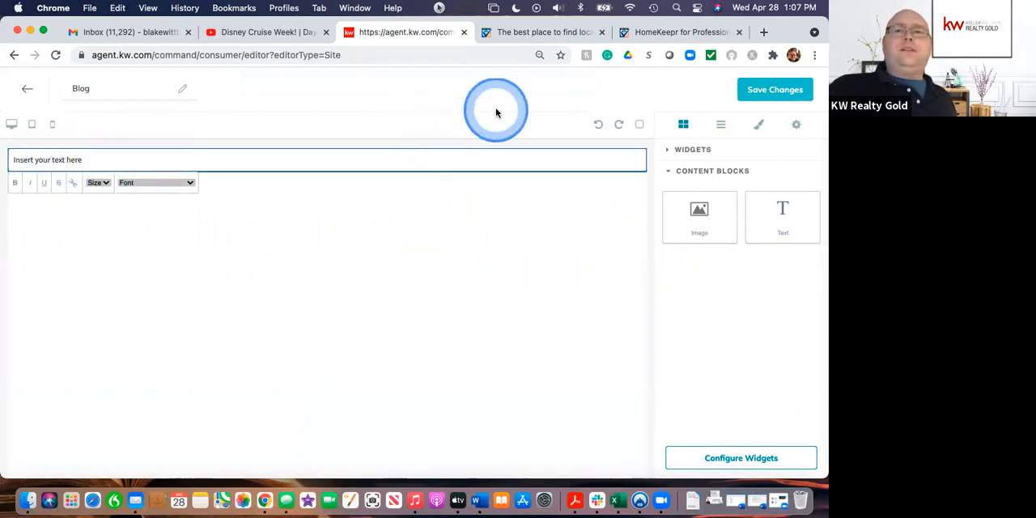
Step: Copy the iFrame code of My Blog Widget from the HomeKeepr Widgets page and return to the Blog page editor
{"action": "left_click", "coordinate": [659, 32]}
{"action": "scroll", "coordinate": [555, 382], "scroll_direction": "down", "scroll_amount": 5}
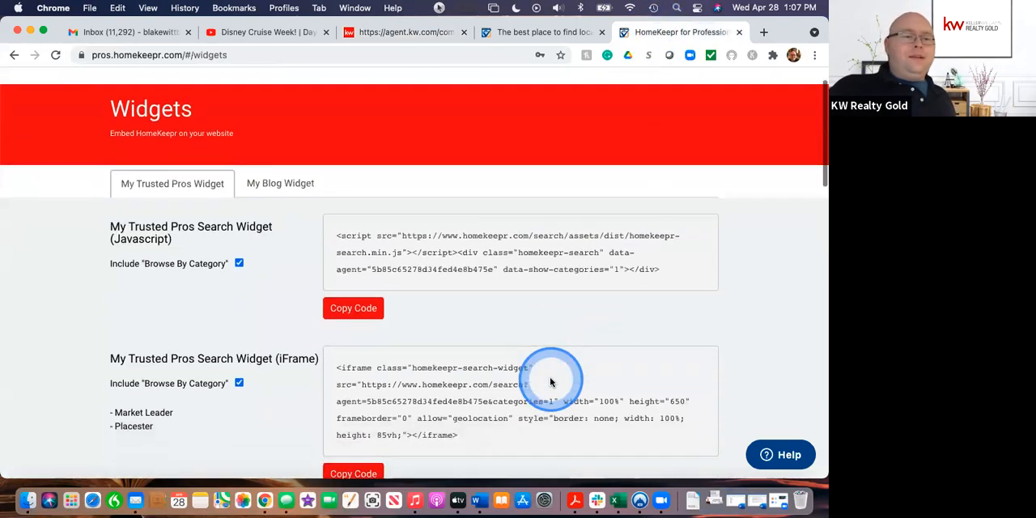
{"action": "scroll", "coordinate": [550, 379], "scroll_direction": "up", "scroll_amount": 2}
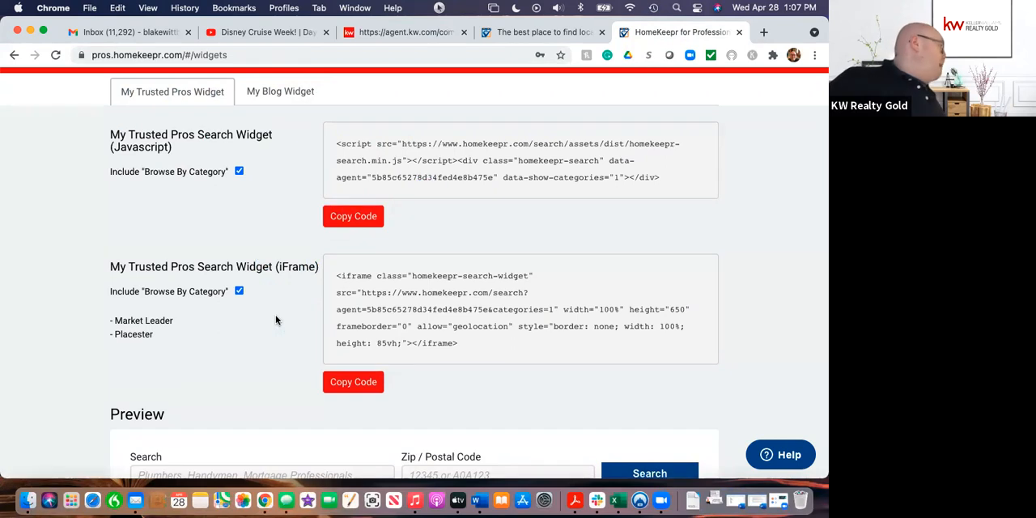
{"action": "left_click", "coordinate": [276, 93]}
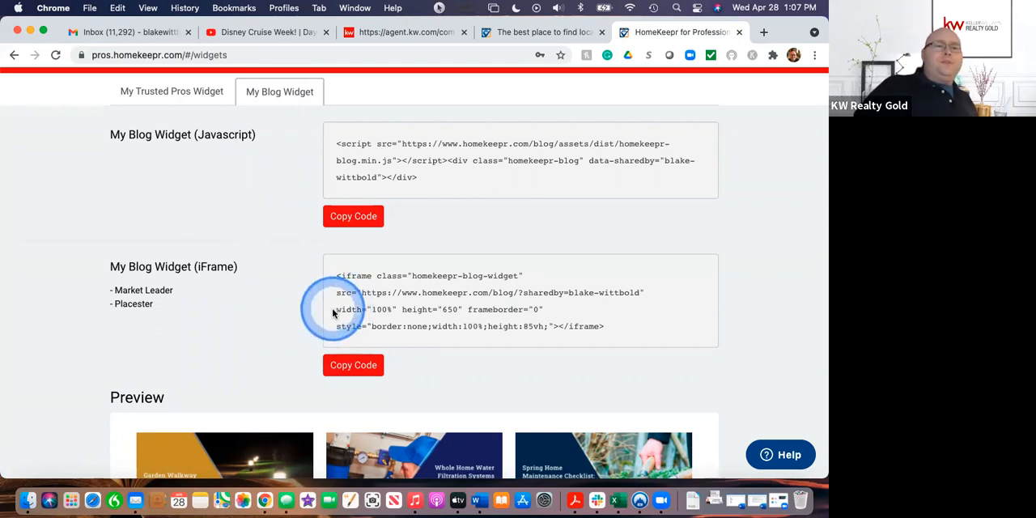
{"action": "scroll", "coordinate": [453, 314], "scroll_direction": "down", "scroll_amount": 1}
{"action": "scroll", "coordinate": [451, 312], "scroll_direction": "up", "scroll_amount": 2}
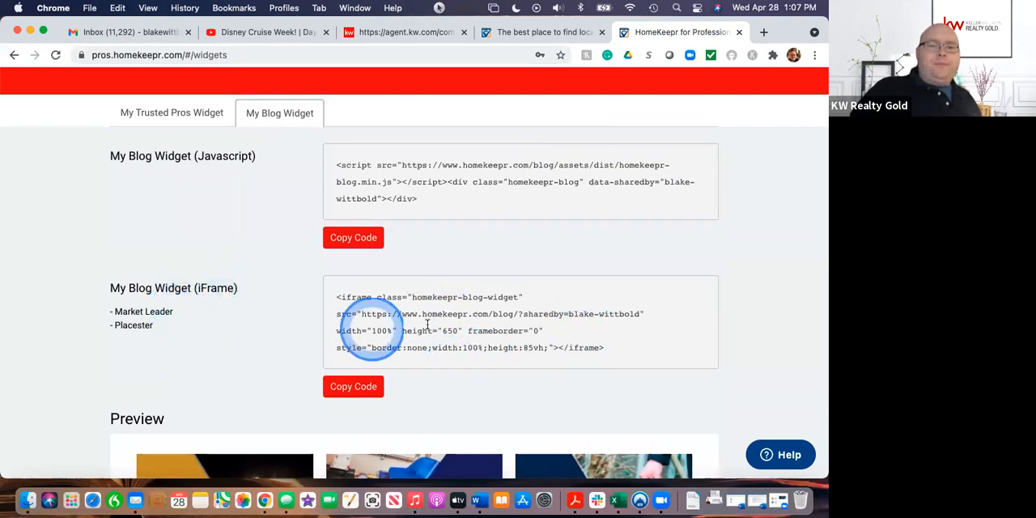
{"action": "left_click", "coordinate": [350, 387]}
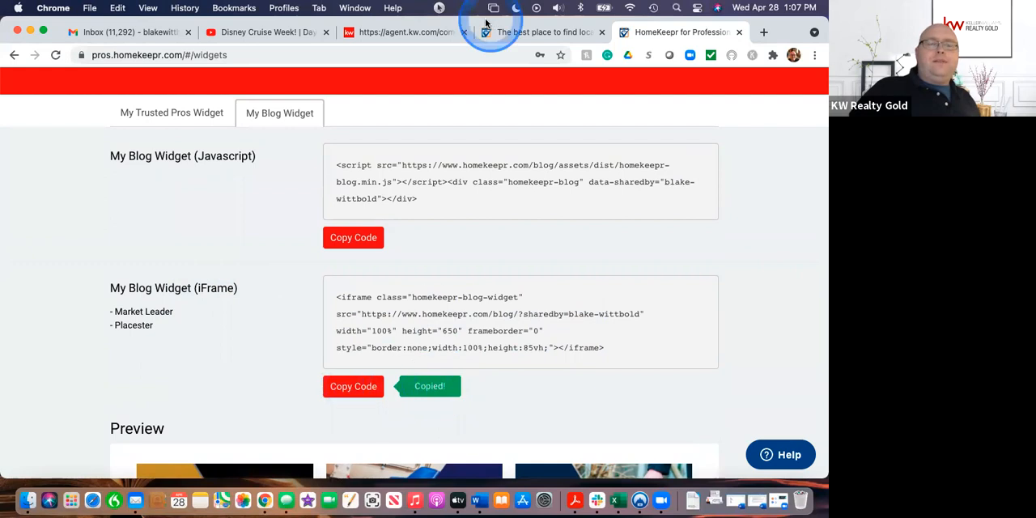
{"action": "left_click", "coordinate": [372, 35]}
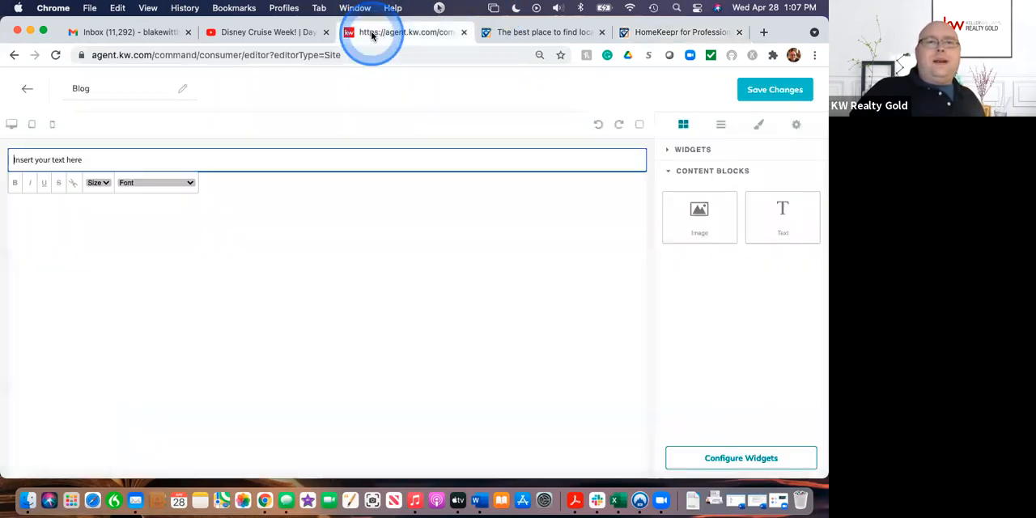
Step: Replace the placeholder text in the Text block with the copied HomeKeepr blog widget iframe code
{"action": "left_click", "coordinate": [102, 159]}
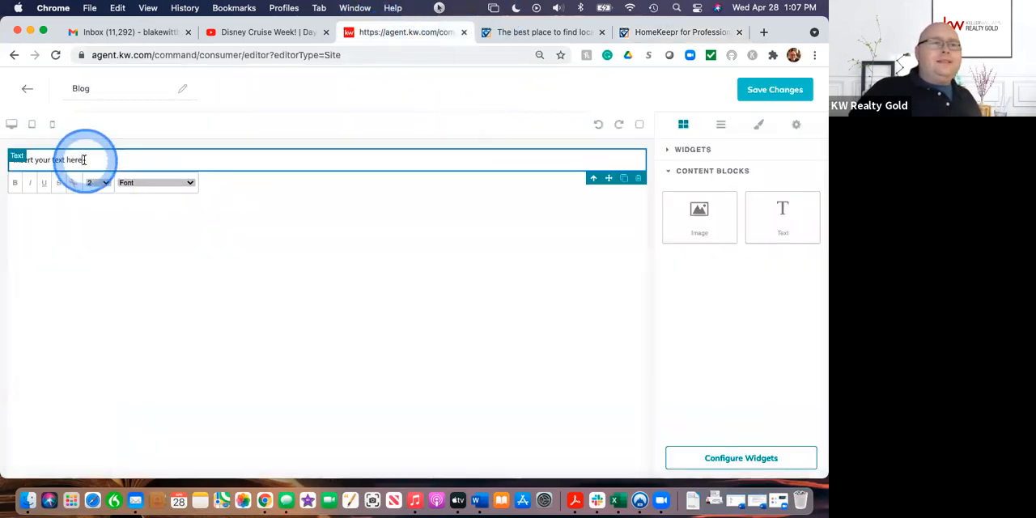
{"action": "key", "text": "BackSpace"}
{"action": "key", "text": "BackSpace"}
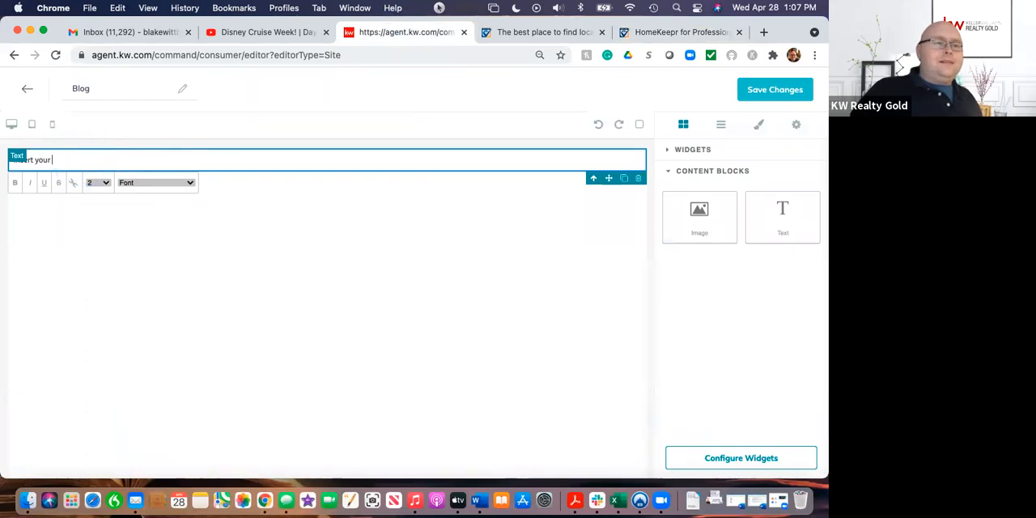
{"action": "left_click", "coordinate": [85, 159]}
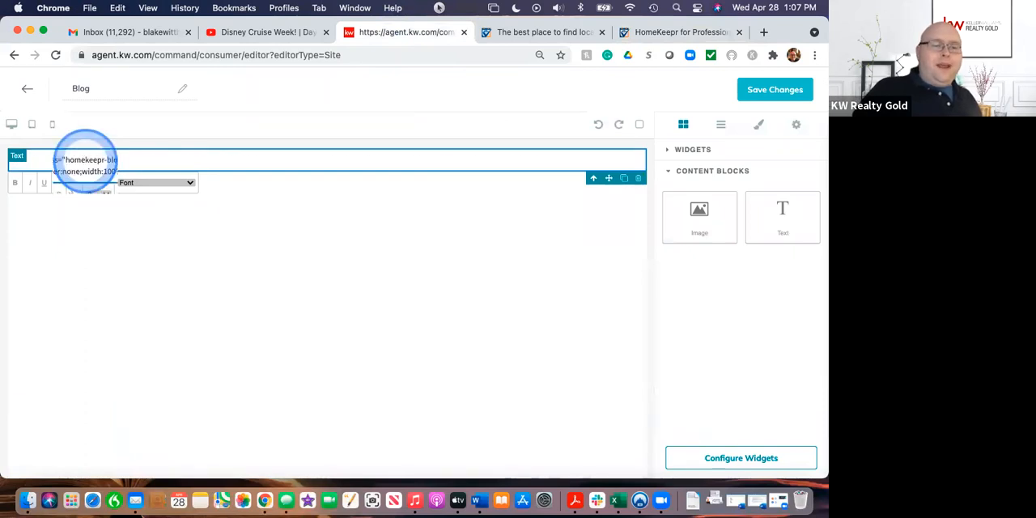
{"action": "key", "text": "super+v"}
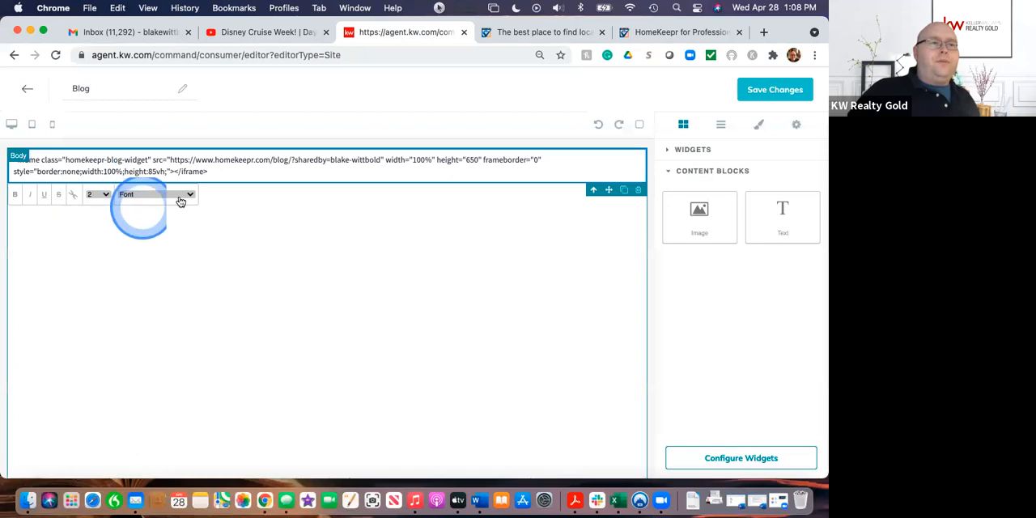
{"action": "left_click", "coordinate": [361, 242]}
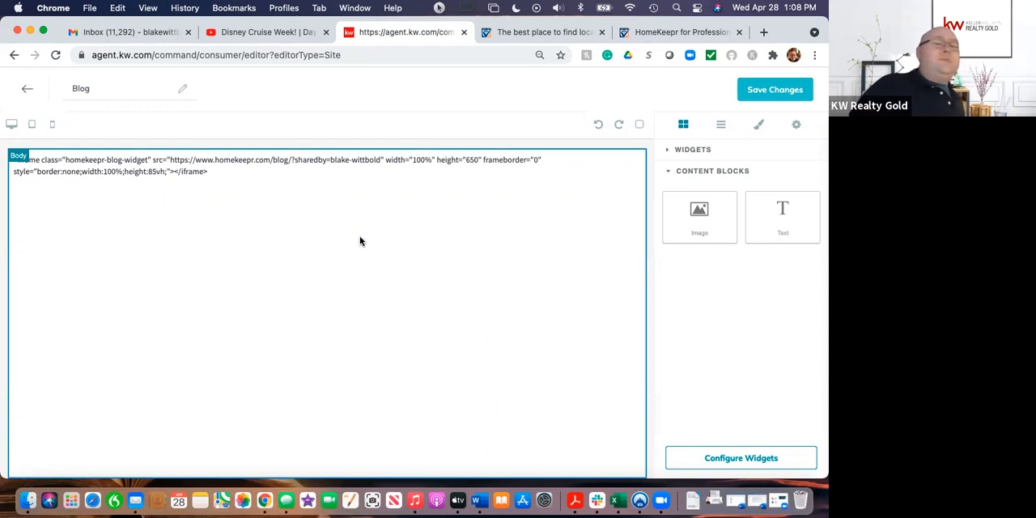
Step: Add a Contact Form widget below the iframe code and a Download My App widget beneath the form
{"action": "left_click", "coordinate": [688, 154]}
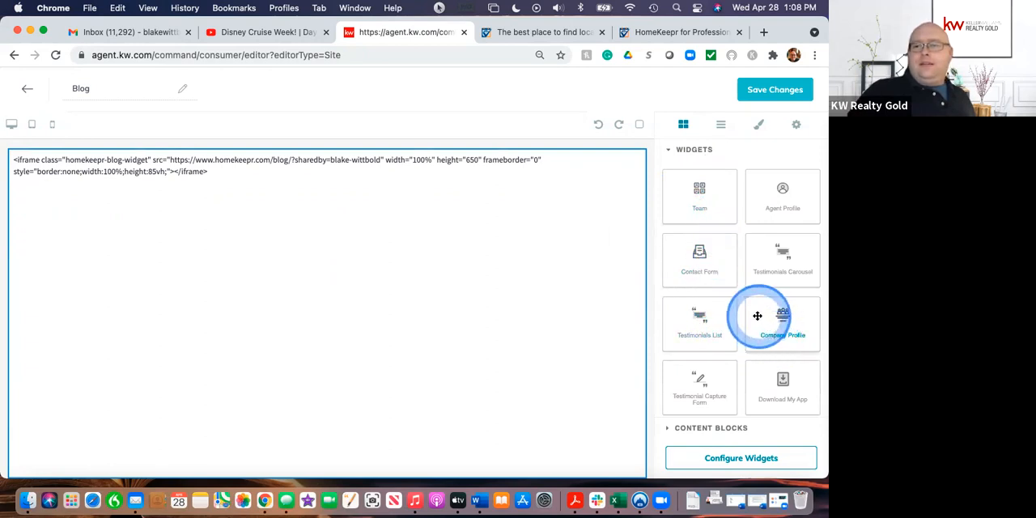
{"action": "left_click_drag", "start_coordinate": [705, 261], "coordinate": [441, 317]}
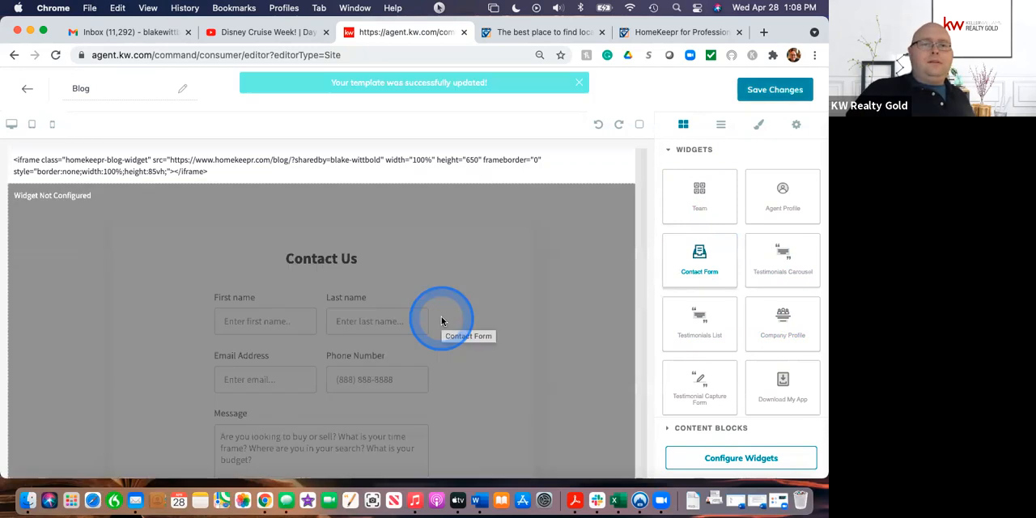
{"action": "scroll", "coordinate": [510, 373], "scroll_direction": "down", "scroll_amount": 5}
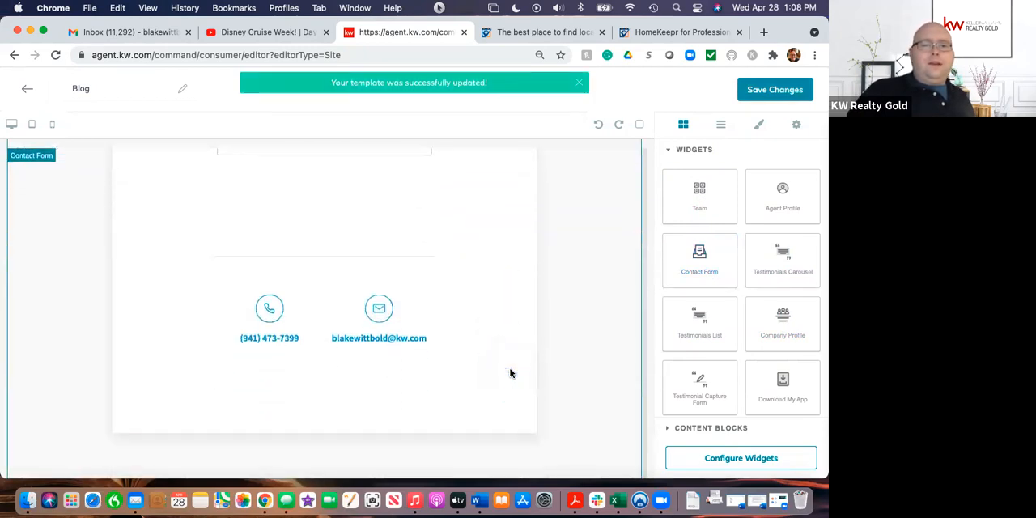
{"action": "left_click_drag", "start_coordinate": [783, 384], "coordinate": [582, 404]}
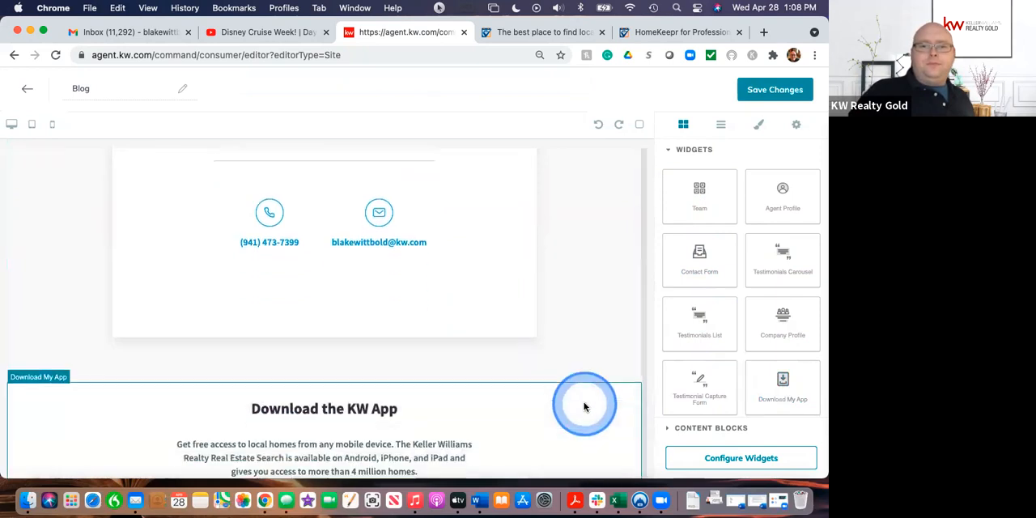
{"action": "scroll", "coordinate": [584, 407], "scroll_direction": "up", "scroll_amount": 10}
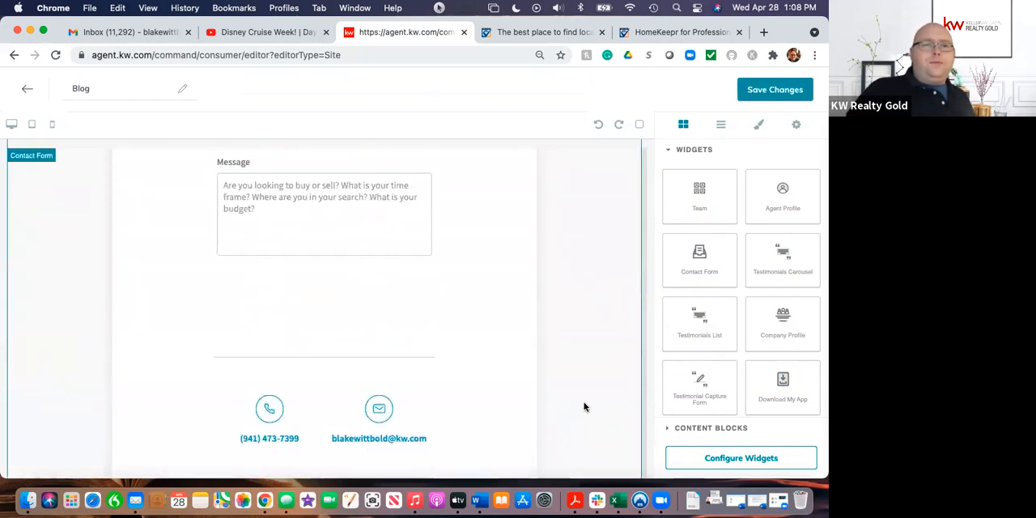
{"action": "left_click", "coordinate": [218, 151]}
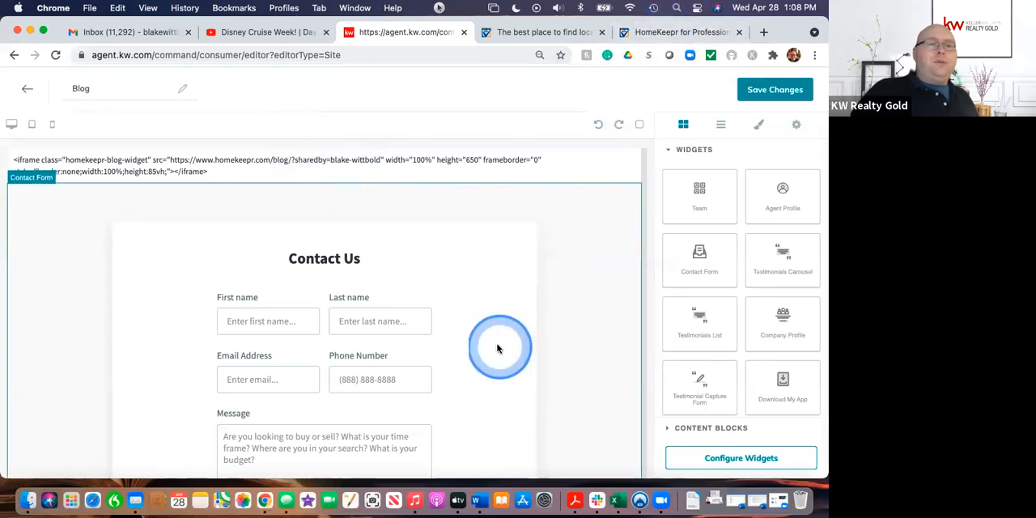
{"action": "scroll", "coordinate": [458, 386], "scroll_direction": "down", "scroll_amount": 3}
{"action": "scroll", "coordinate": [459, 386], "scroll_direction": "down", "scroll_amount": 15}
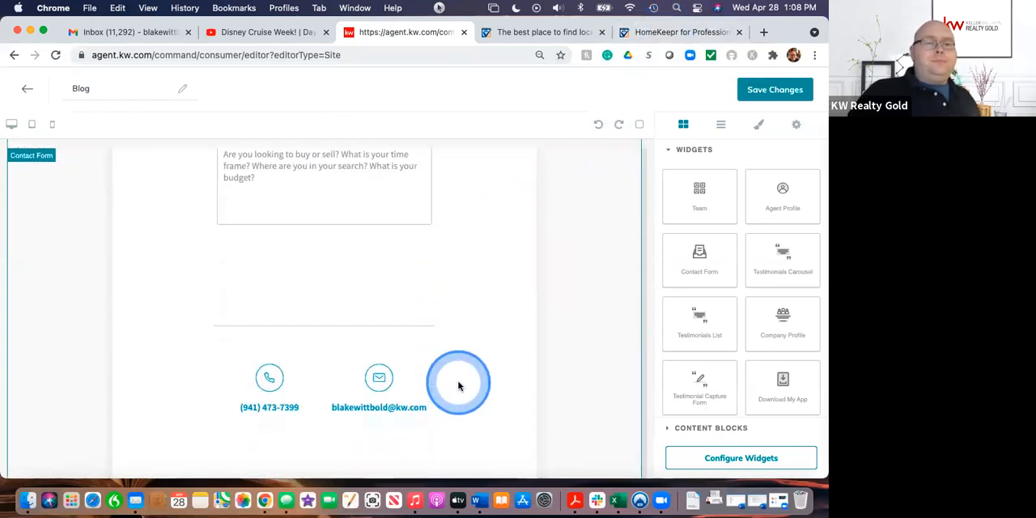
{"action": "scroll", "coordinate": [458, 386], "scroll_direction": "down", "scroll_amount": 2}
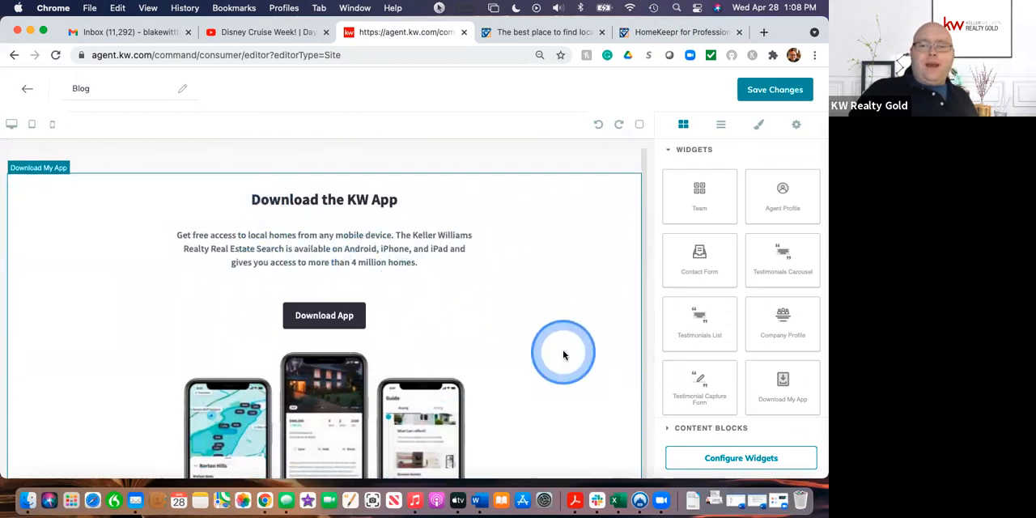
Step: Open the widget configuration and set the Contact Form's Contact Us Text to "Leave Me a Message"
{"action": "left_click", "coordinate": [729, 459]}
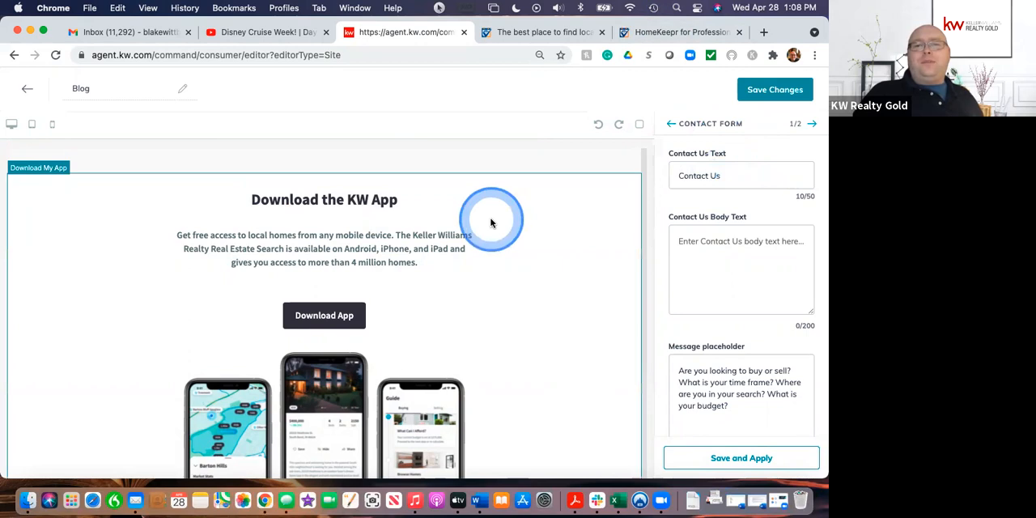
{"action": "scroll", "coordinate": [491, 221], "scroll_direction": "down", "scroll_amount": 5}
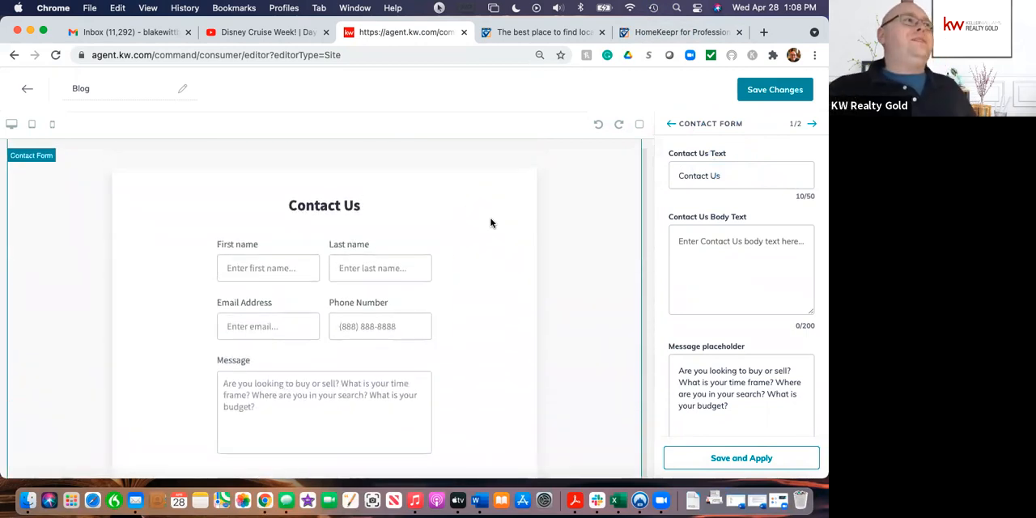
{"action": "left_click", "coordinate": [729, 178]}
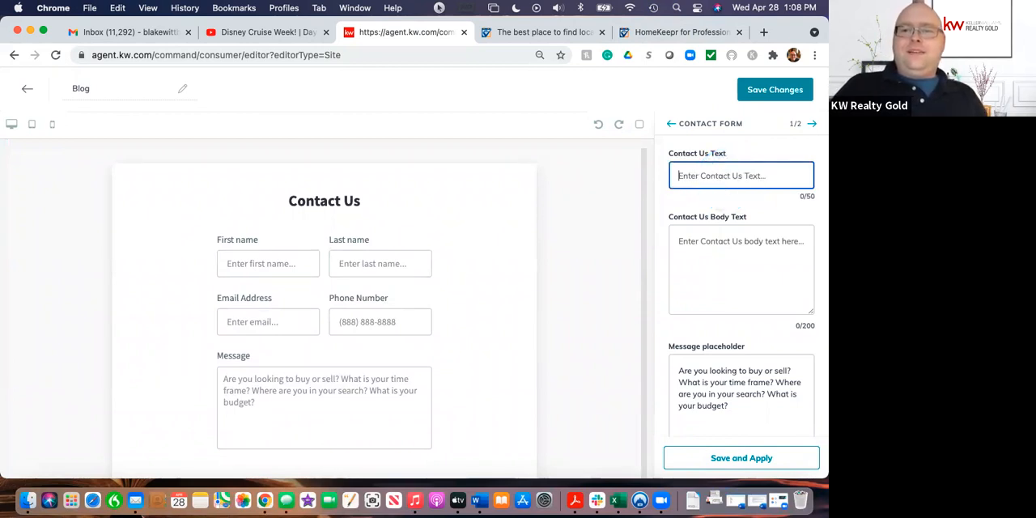
{"action": "left_click", "coordinate": [727, 178]}
{"action": "type", "text": "Leave"}
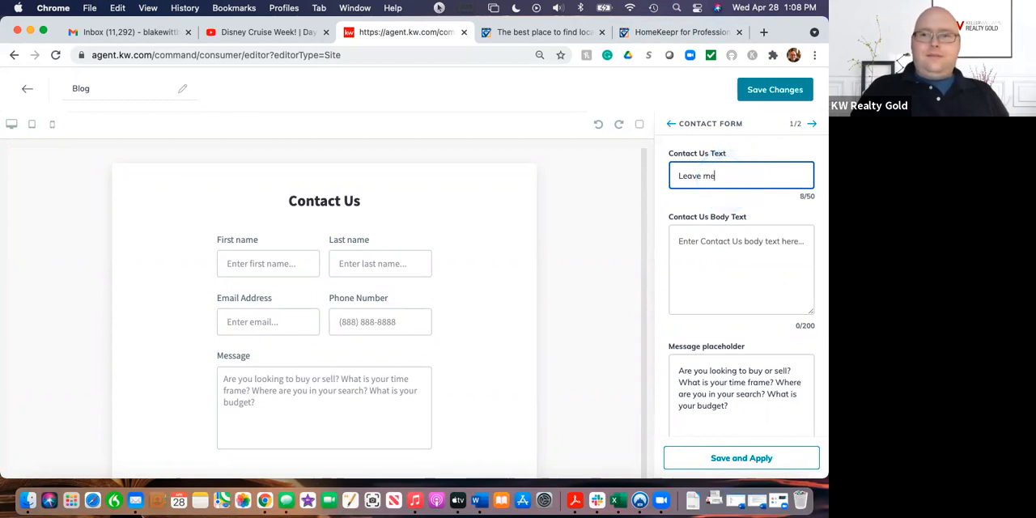
{"action": "left_click", "coordinate": [728, 178]}
{"action": "type", "text": "M"}
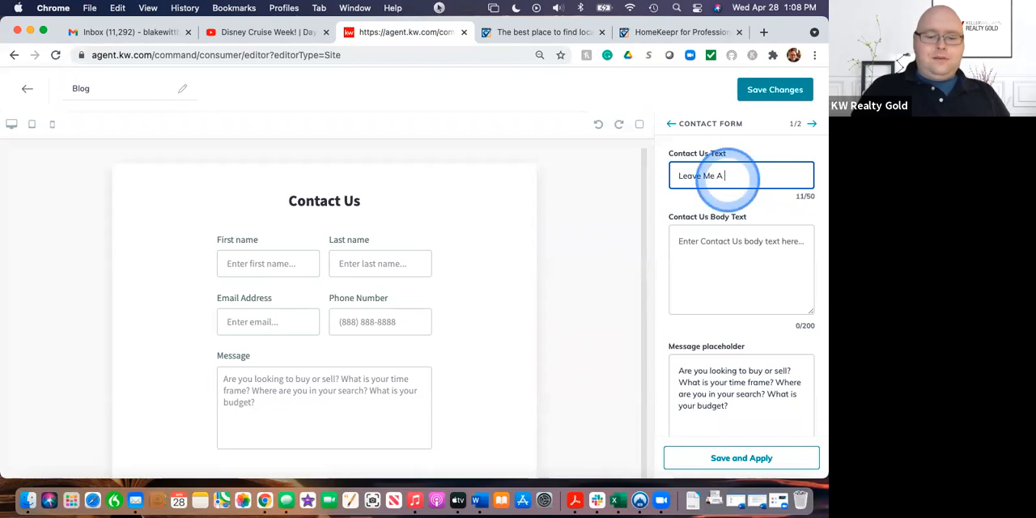
{"action": "type", "text": "e a Message"}
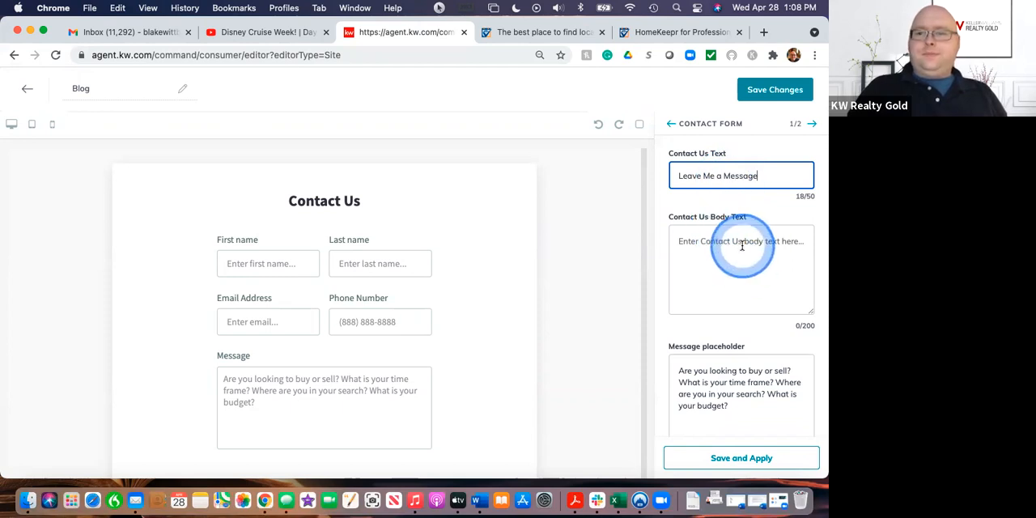
Step: Review the Contact Form's body text, message placeholder and phone settings, and save and apply the form configuration
{"action": "left_click", "coordinate": [728, 289]}
{"action": "scroll", "coordinate": [736, 268], "scroll_direction": "down", "scroll_amount": 2}
{"action": "scroll", "coordinate": [736, 268], "scroll_direction": "up", "scroll_amount": 2}
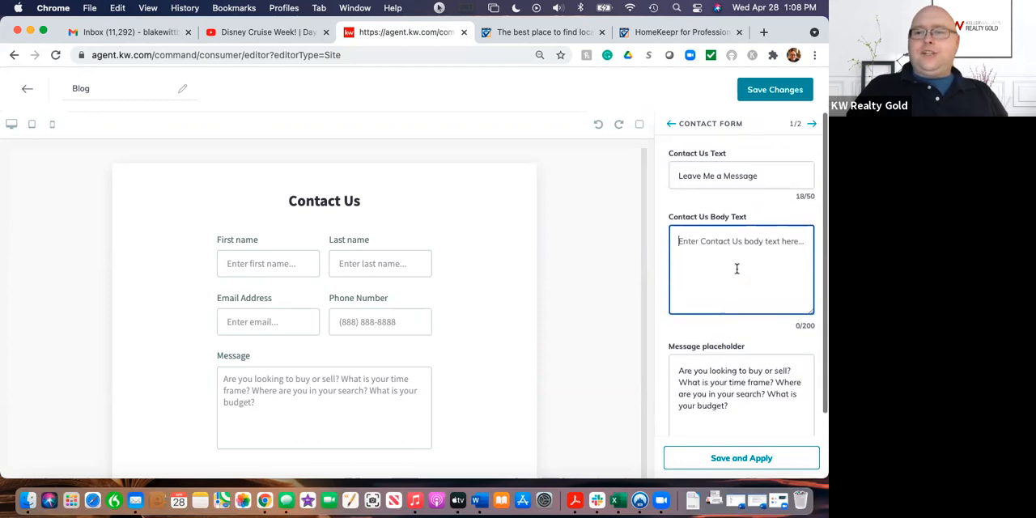
{"action": "scroll", "coordinate": [736, 268], "scroll_direction": "down", "scroll_amount": 1}
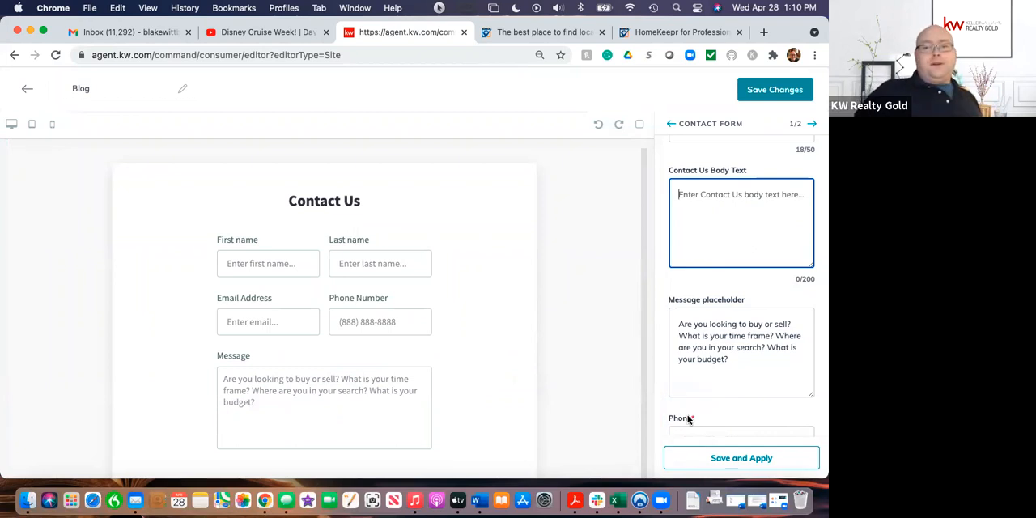
{"action": "scroll", "coordinate": [726, 387], "scroll_direction": "down", "scroll_amount": 1}
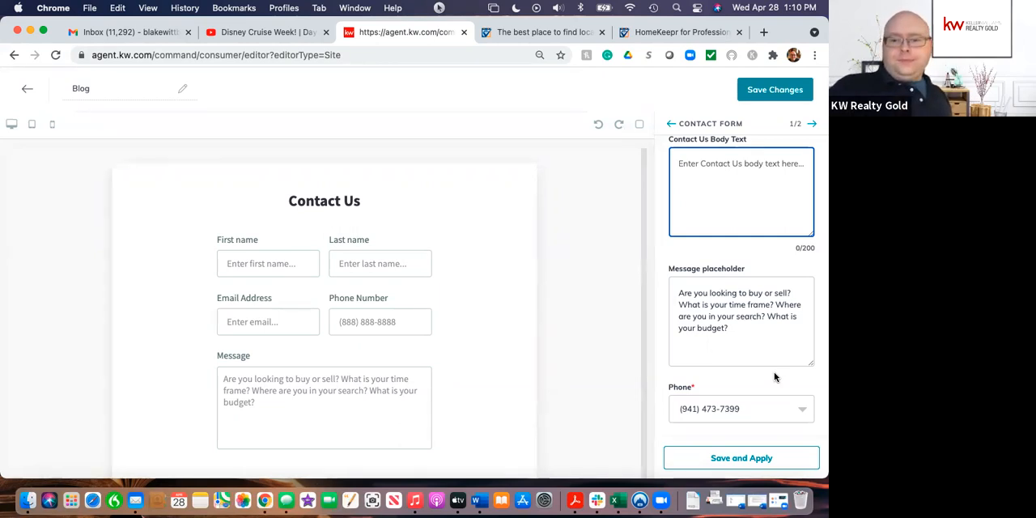
{"action": "left_click", "coordinate": [740, 458]}
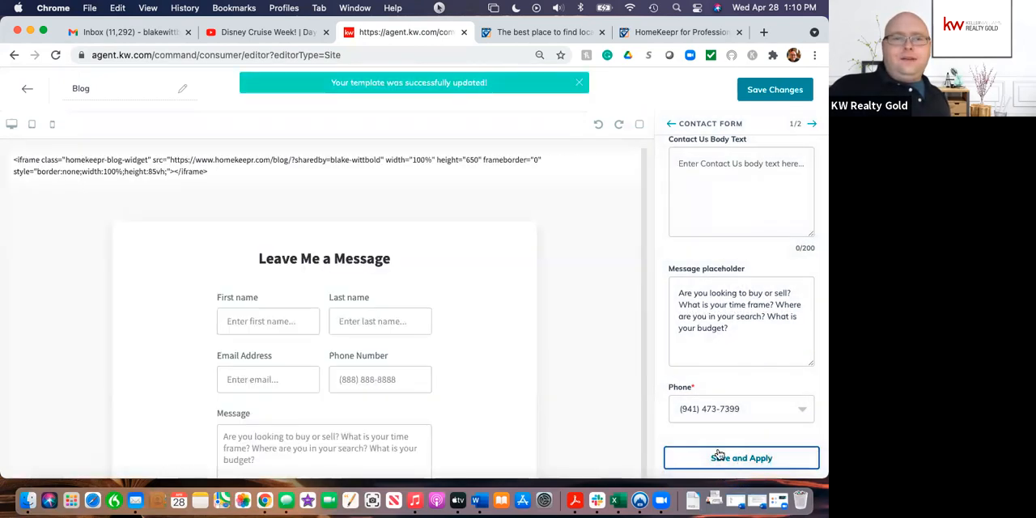
{"action": "scroll", "coordinate": [501, 385], "scroll_direction": "down", "scroll_amount": 5}
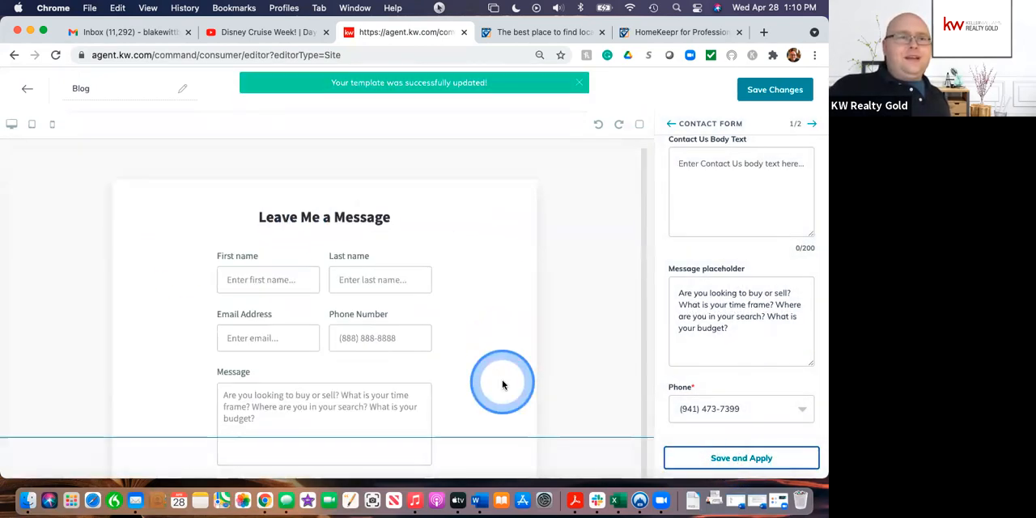
{"action": "left_click", "coordinate": [720, 462]}
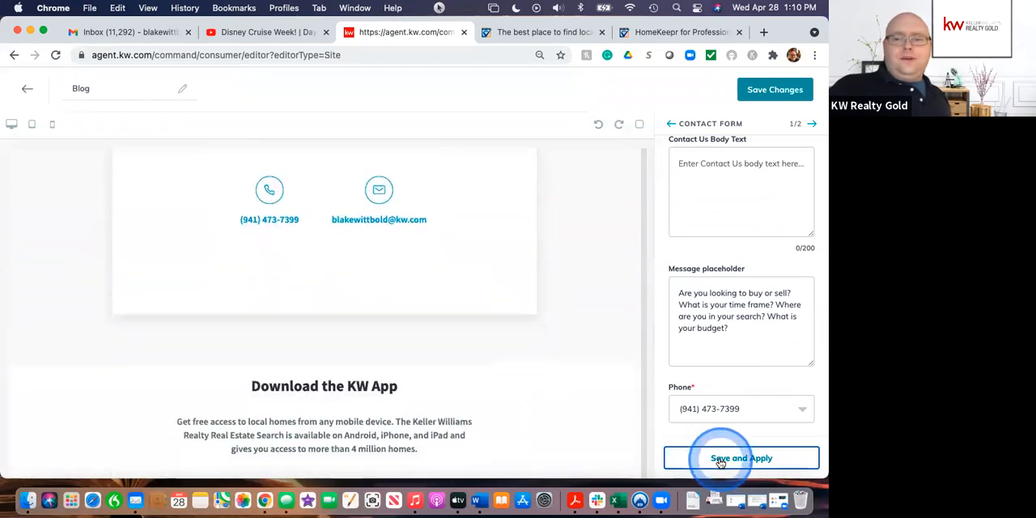
Step: Go to the Download My App widget's settings, review its headline, subtext and button fields, and save and apply them
{"action": "left_click", "coordinate": [810, 124]}
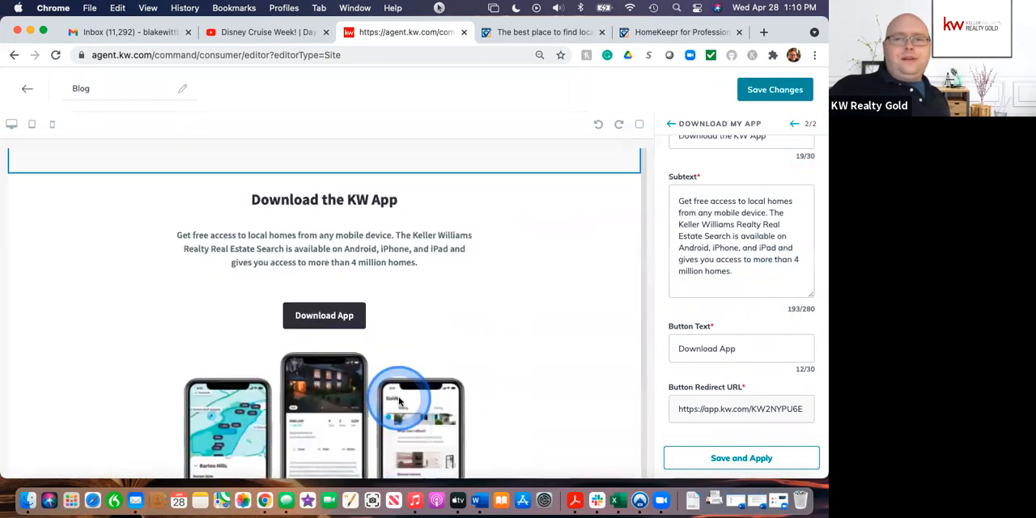
{"action": "left_click", "coordinate": [774, 311]}
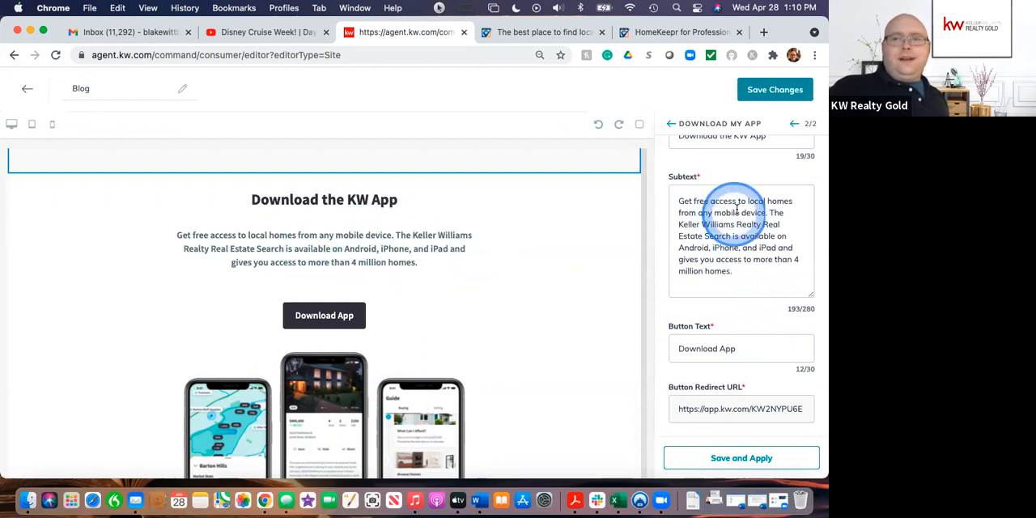
{"action": "scroll", "coordinate": [735, 208], "scroll_direction": "up", "scroll_amount": 2}
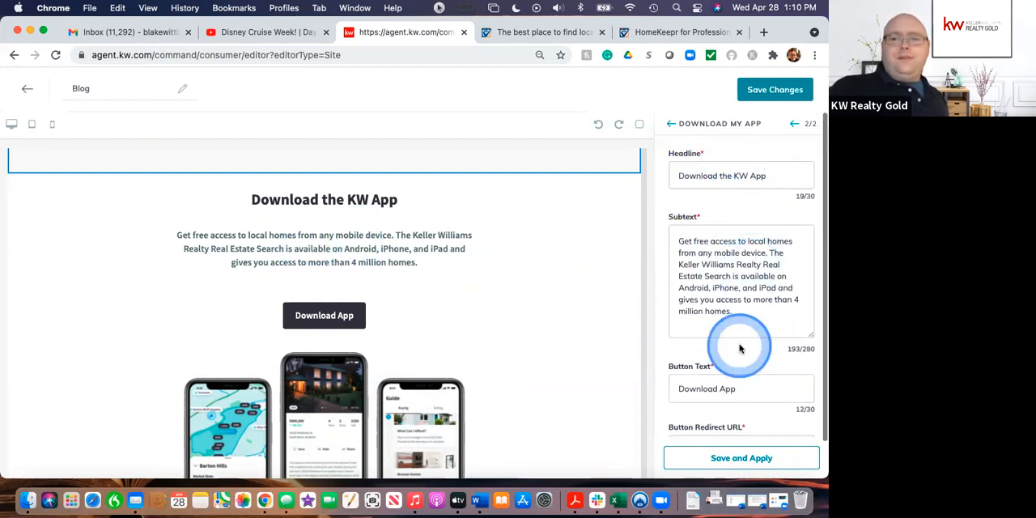
{"action": "scroll", "coordinate": [738, 346], "scroll_direction": "down", "scroll_amount": 2}
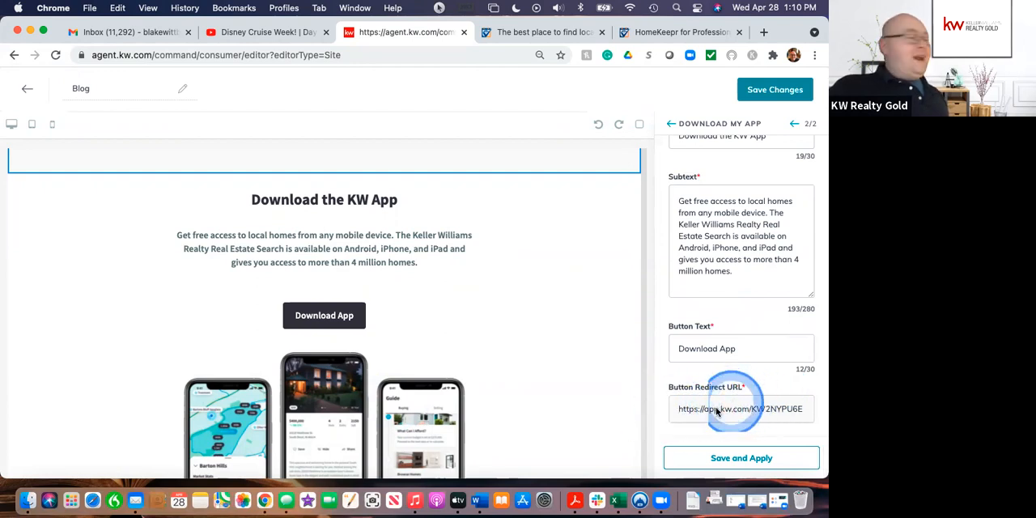
{"action": "left_click", "coordinate": [725, 457]}
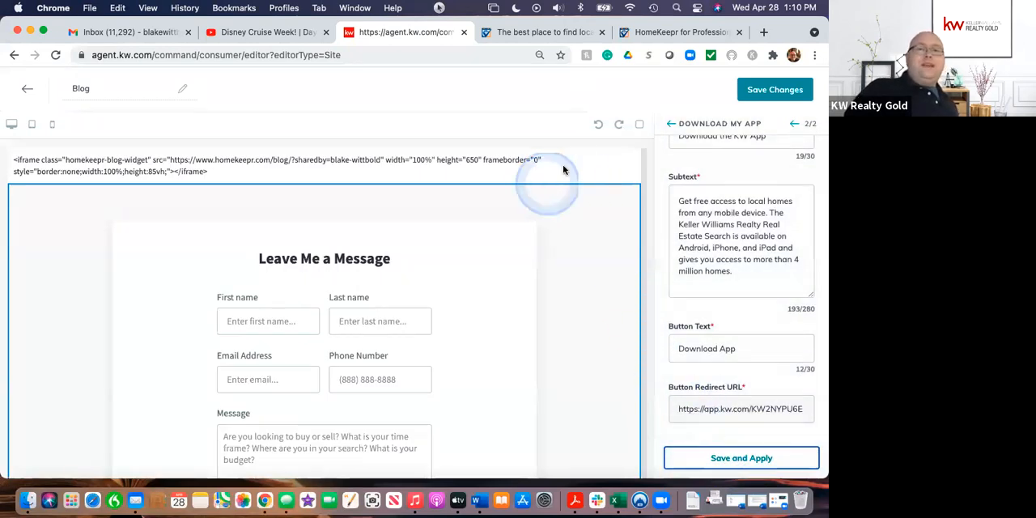
Step: Save the Blog page changes and continue to the site and app settings for publishing
{"action": "left_click", "coordinate": [764, 90]}
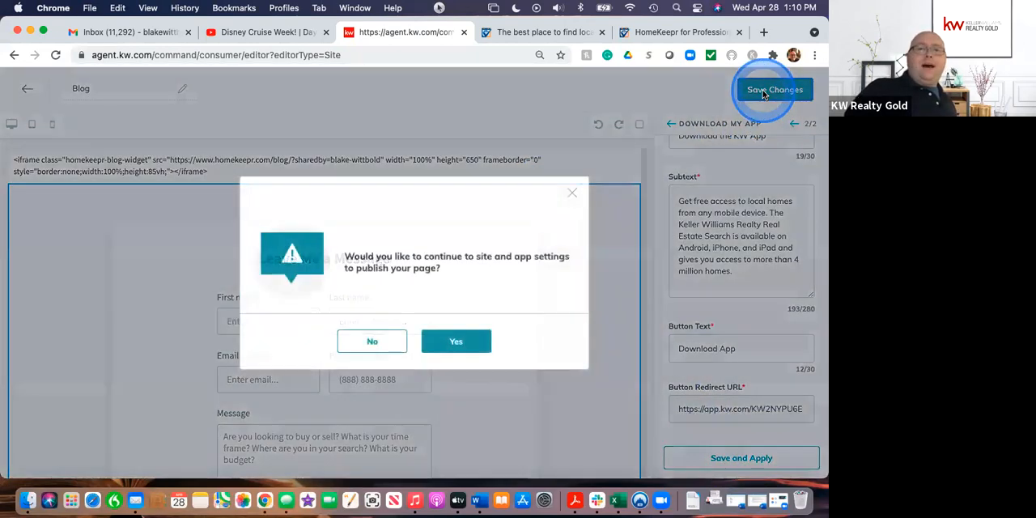
{"action": "left_click", "coordinate": [443, 343]}
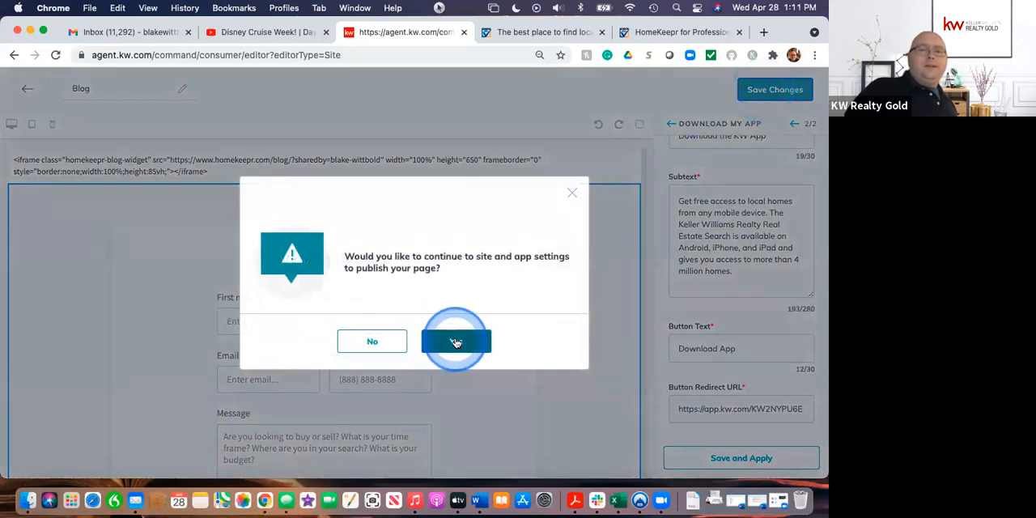
{"action": "left_click", "coordinate": [455, 341]}
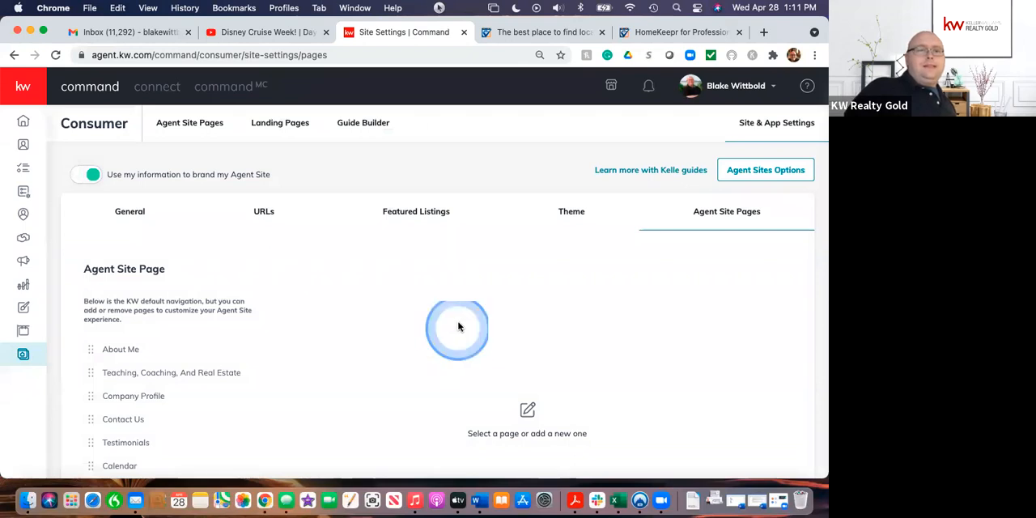
Step: Add a page to the agent site navigation, using the Blog page created on April 28, 2021
{"action": "scroll", "coordinate": [350, 402], "scroll_direction": "down", "scroll_amount": 3}
{"action": "left_click_drag", "start_coordinate": [138, 236], "coordinate": [135, 368]}
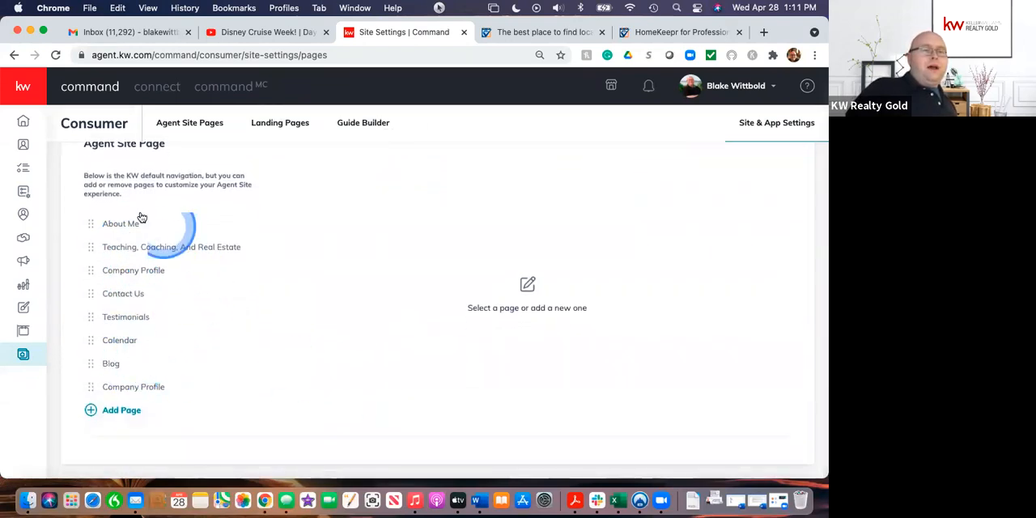
{"action": "left_click", "coordinate": [123, 411]}
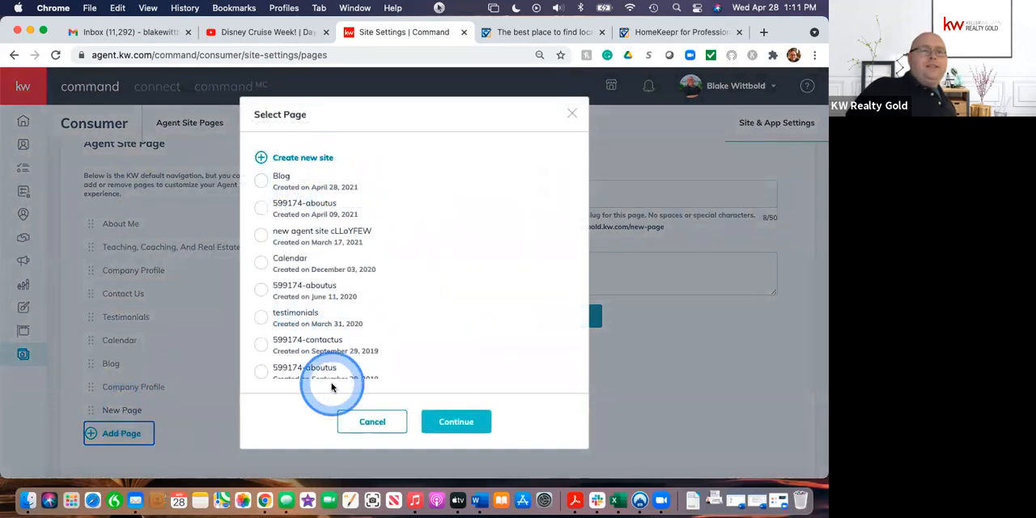
{"action": "left_click", "coordinate": [262, 182]}
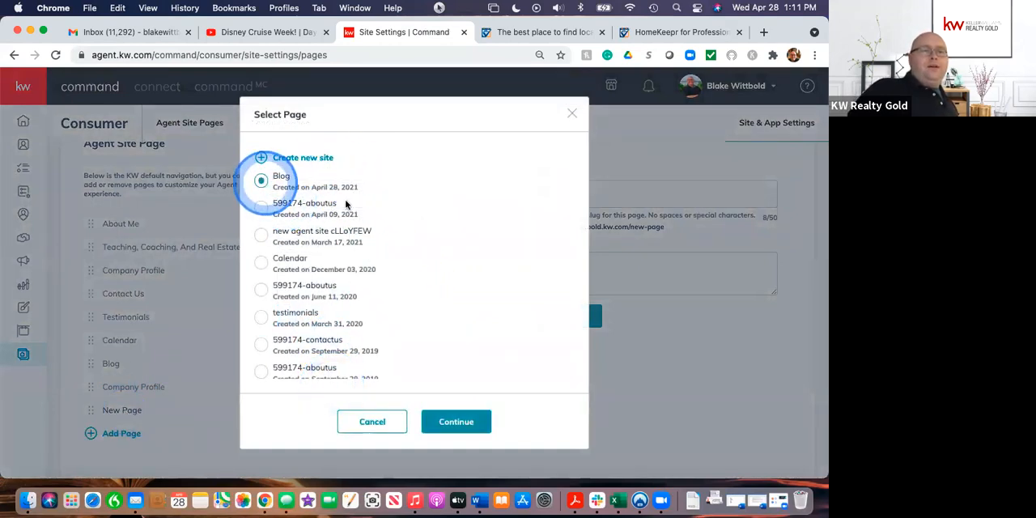
{"action": "left_click", "coordinate": [458, 421]}
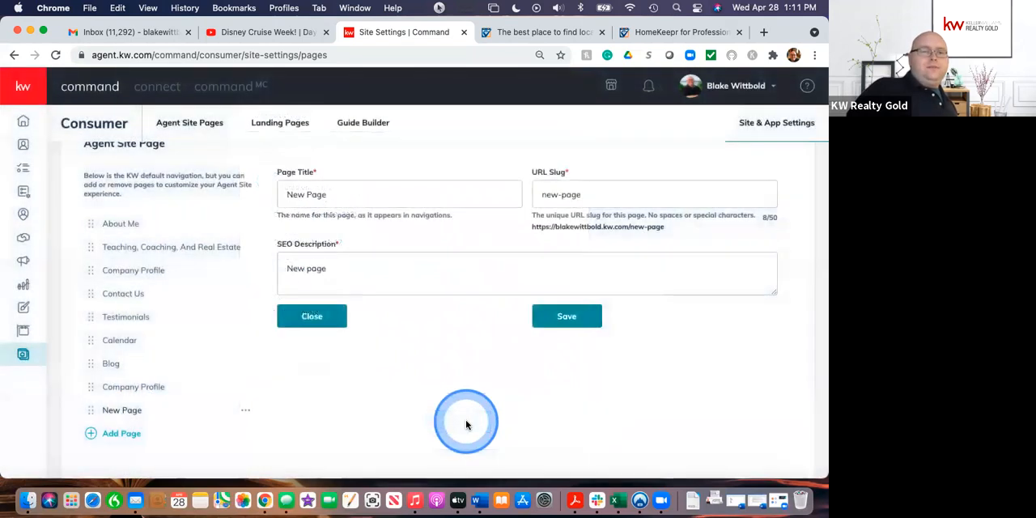
Step: Set the new navigation page's title to "The Real Blog"
{"action": "scroll", "coordinate": [340, 194], "scroll_direction": "up", "scroll_amount": 2}
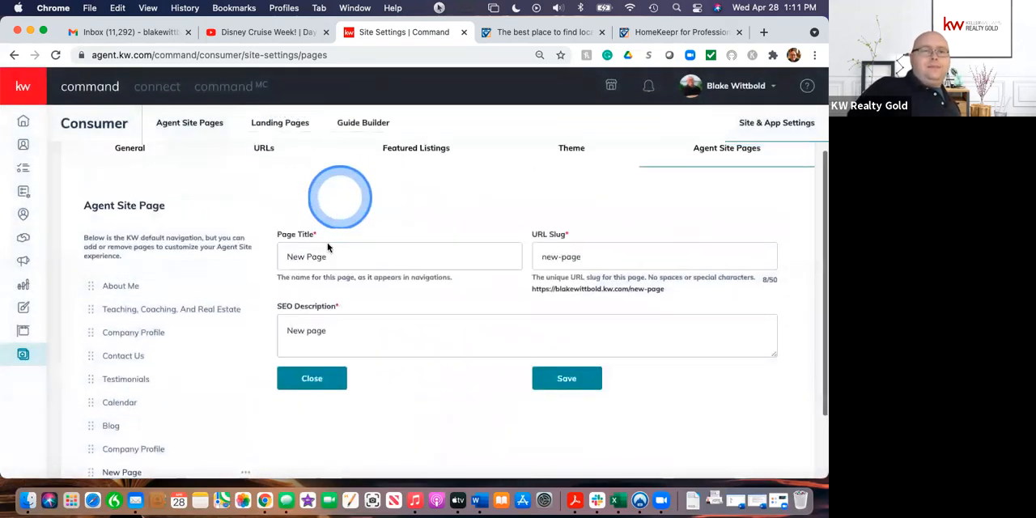
{"action": "left_click", "coordinate": [340, 256]}
{"action": "key", "text": "BackSpace"}
{"action": "key", "text": "BackSpace"}
{"action": "key", "text": "BackSpace"}
{"action": "key", "text": "BackSpace"}
{"action": "key", "text": "BackSpace"}
{"action": "key", "text": "BackSpace"}
{"action": "key", "text": "BackSpace"}
{"action": "key", "text": "BackSpace"}
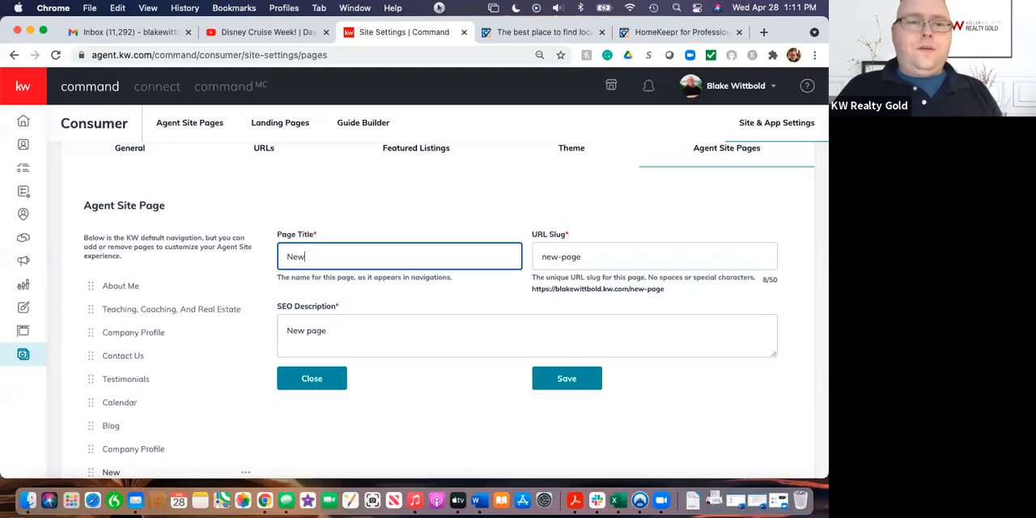
{"action": "left_click", "coordinate": [331, 257]}
{"action": "type", "text": "The"}
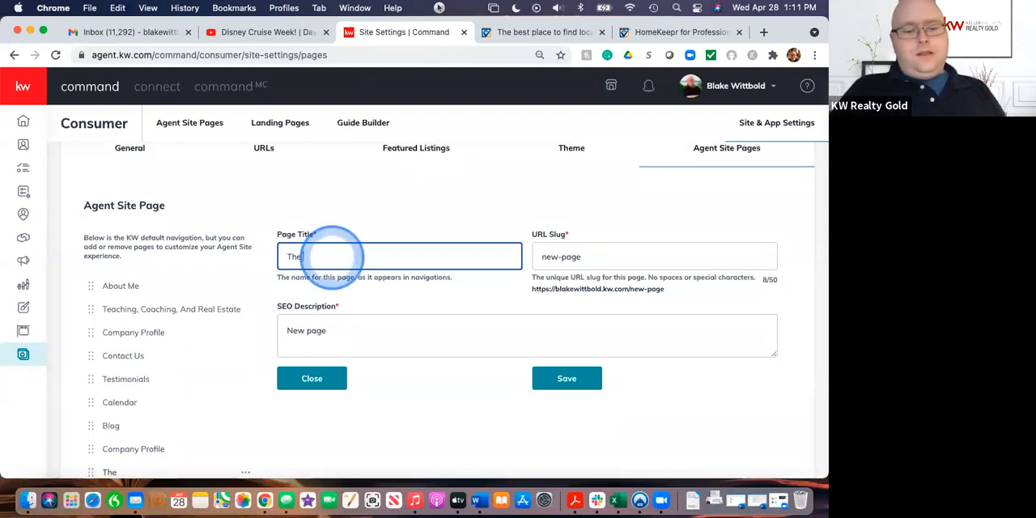
{"action": "type", "text": " Real Blog"}
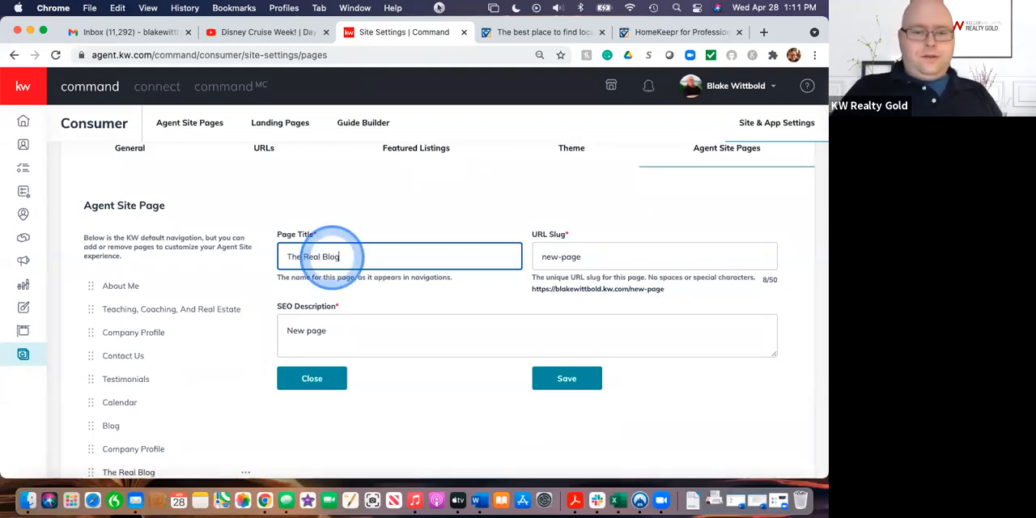
Step: Replace the page's URL slug with "realblog"
{"action": "left_click", "coordinate": [595, 264]}
{"action": "key", "text": "BackSpace"}
{"action": "key", "text": "BackSpace"}
{"action": "key", "text": "BackSpace"}
{"action": "key", "text": "BackSpace"}
{"action": "key", "text": "BackSpace"}
{"action": "type", "text": "realblog"}
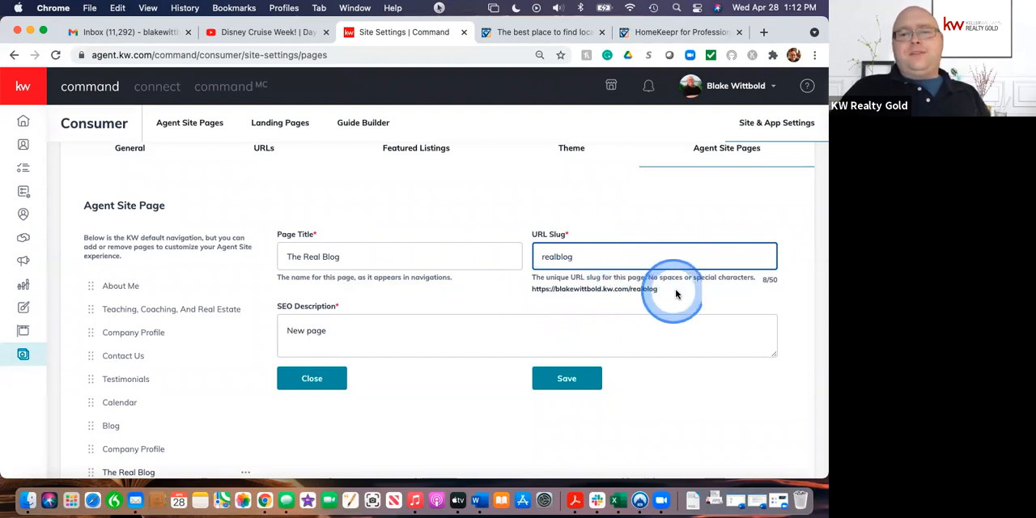
Step: Replace the SEO description with "Real Estate Blog for real estate in Englewood, Venice, and North Port Florida."
{"action": "left_click", "coordinate": [335, 331]}
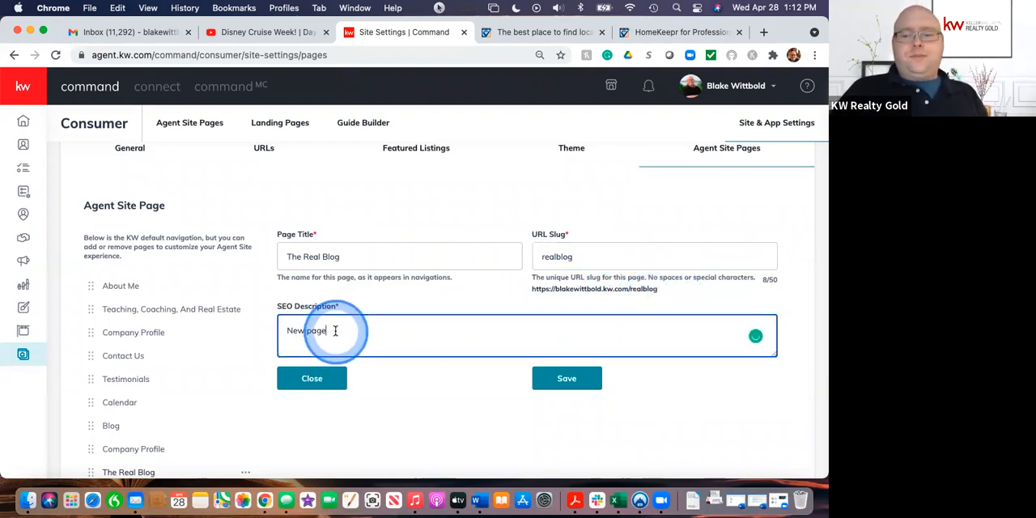
{"action": "key", "text": "BackSpace"}
{"action": "key", "text": "BackSpace"}
{"action": "key", "text": "BackSpace"}
{"action": "key", "text": "BackSpace"}
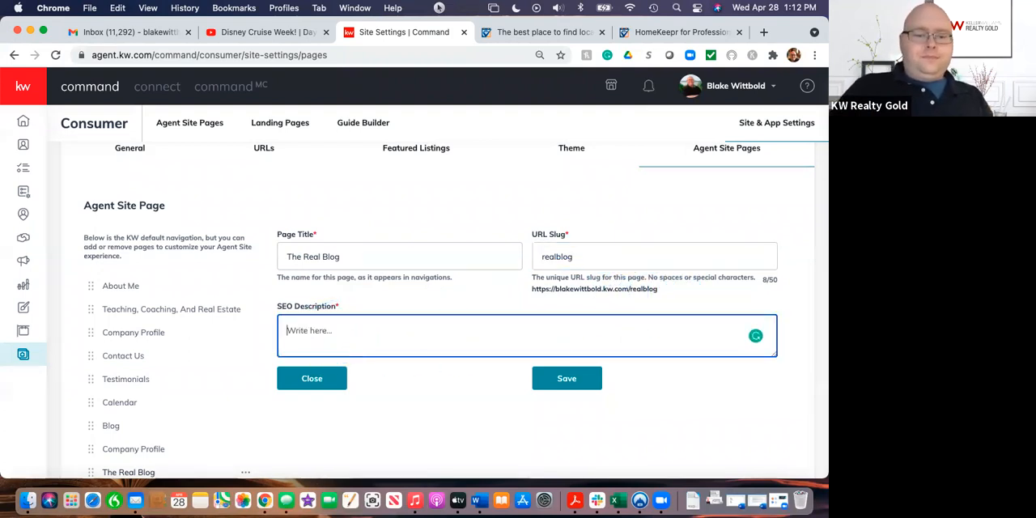
{"action": "type", "text": "Real E"}
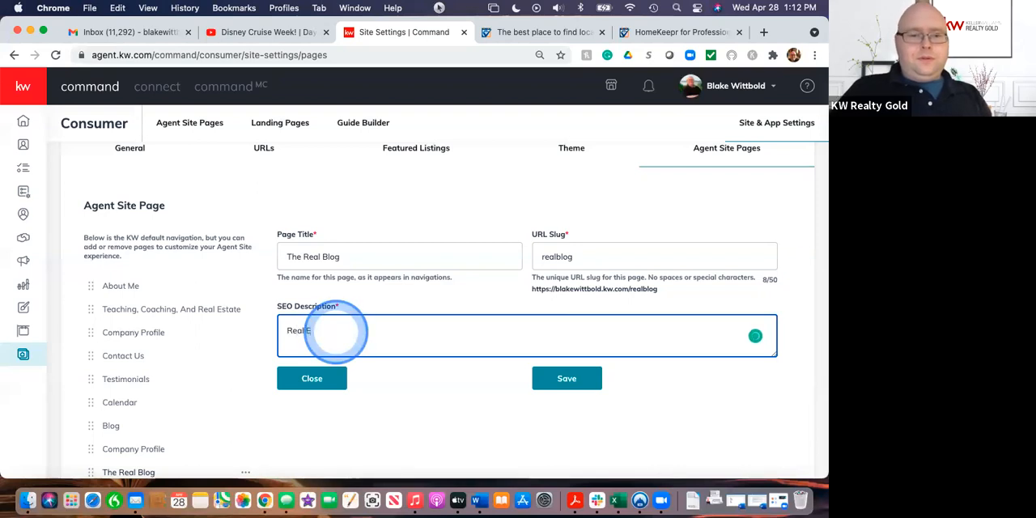
{"action": "type", "text": "state "}
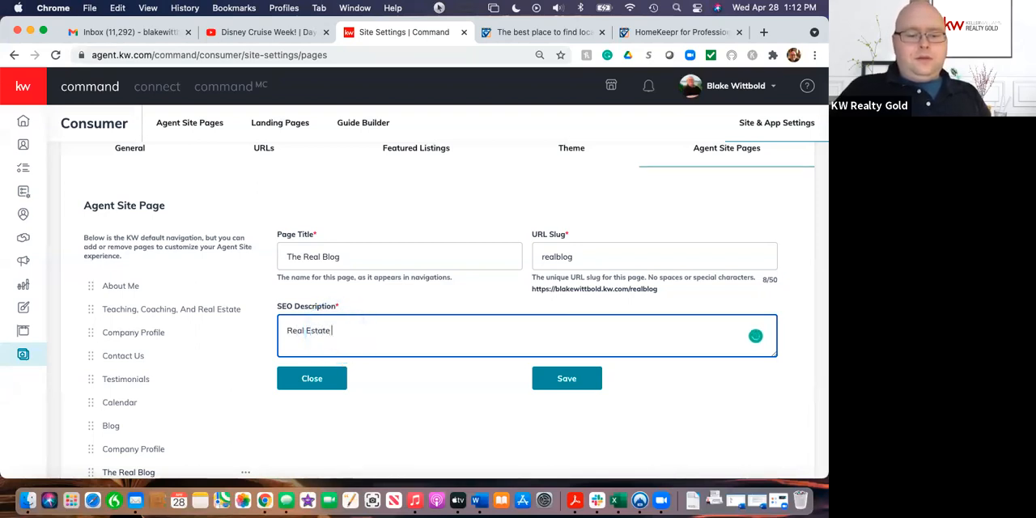
{"action": "type", "text": "Blog"}
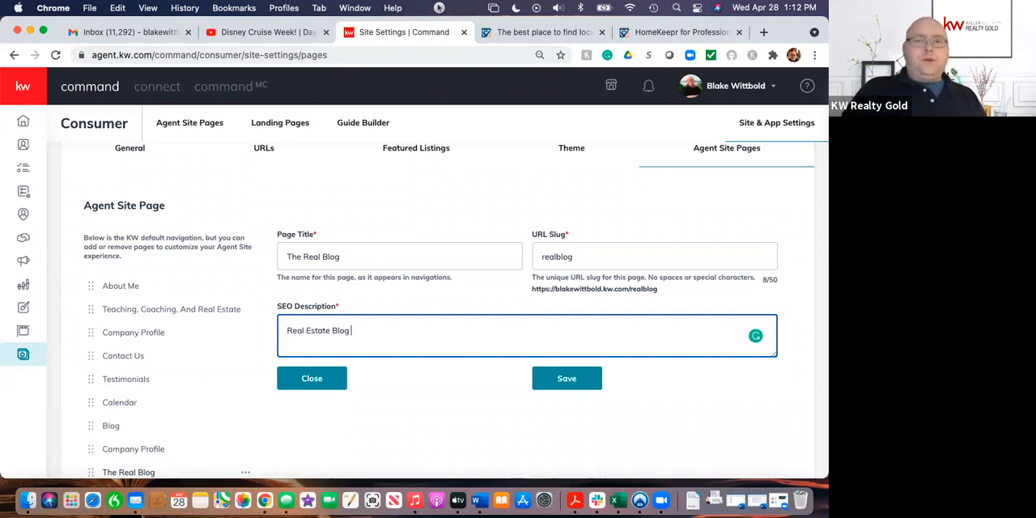
{"action": "type", "text": "for real esta"}
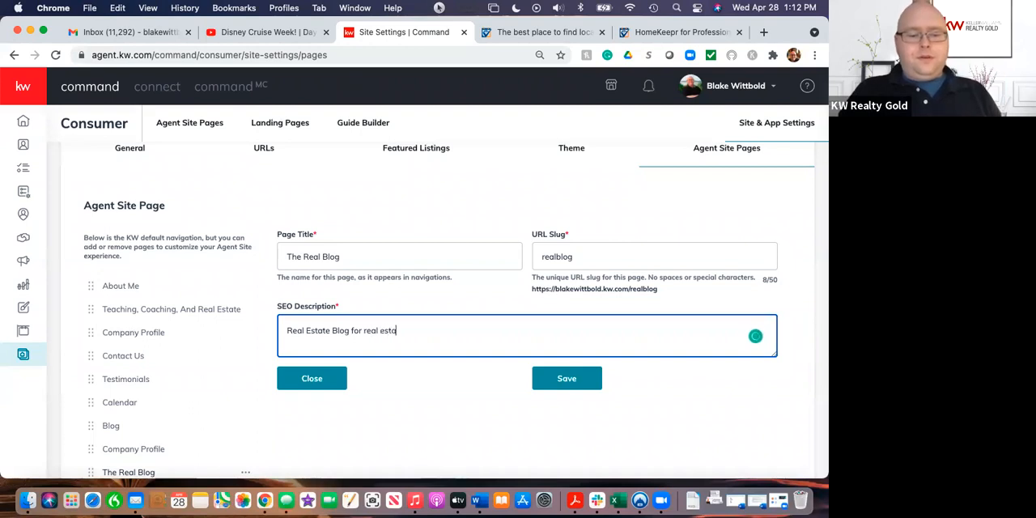
{"action": "type", "text": "te in Englew"}
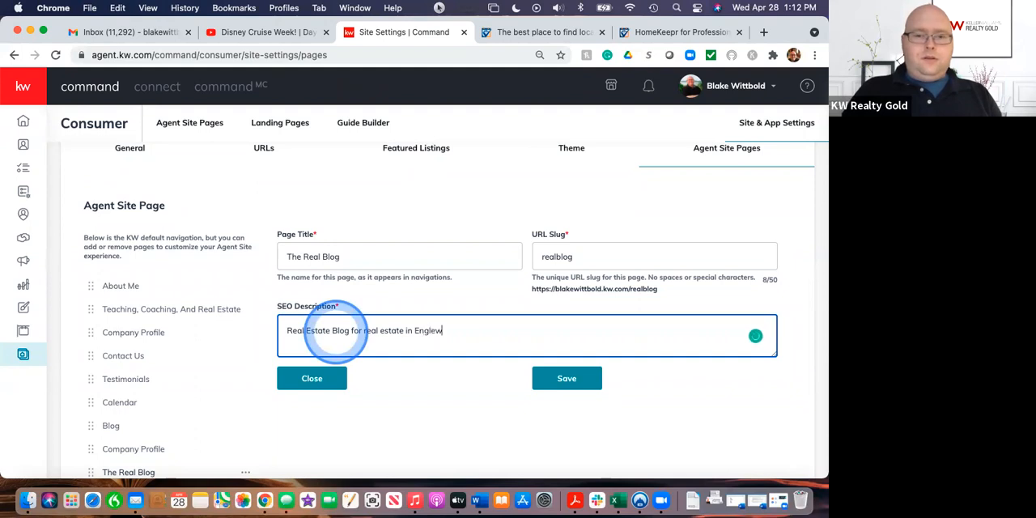
{"action": "type", "text": "ood, Venice"}
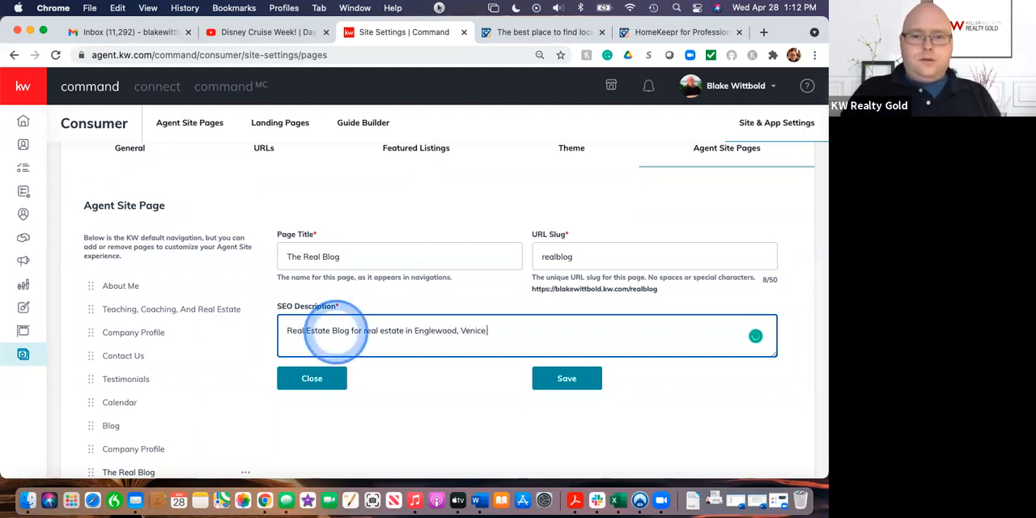
{"action": "type", "text": ", and North "}
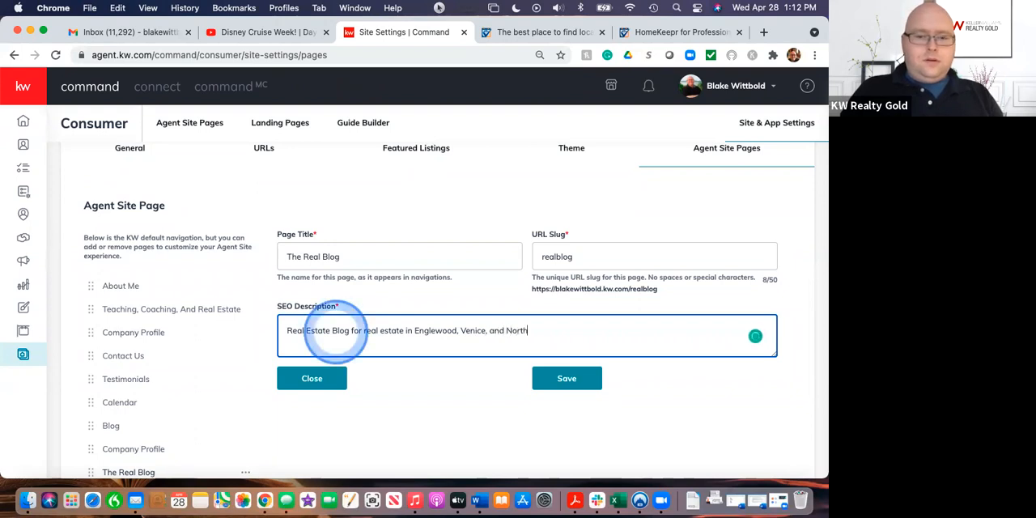
{"action": "type", "text": "Port "}
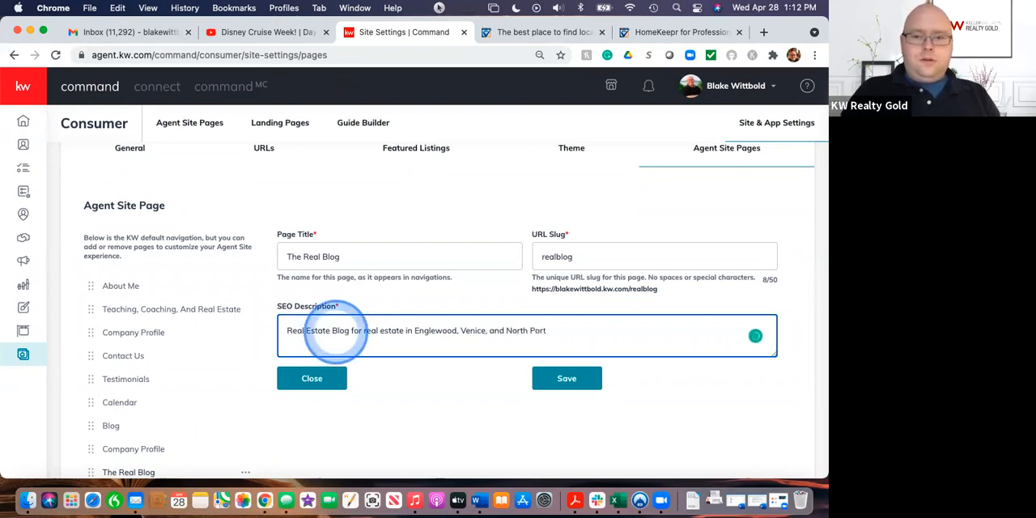
{"action": "type", "text": "Florida."}
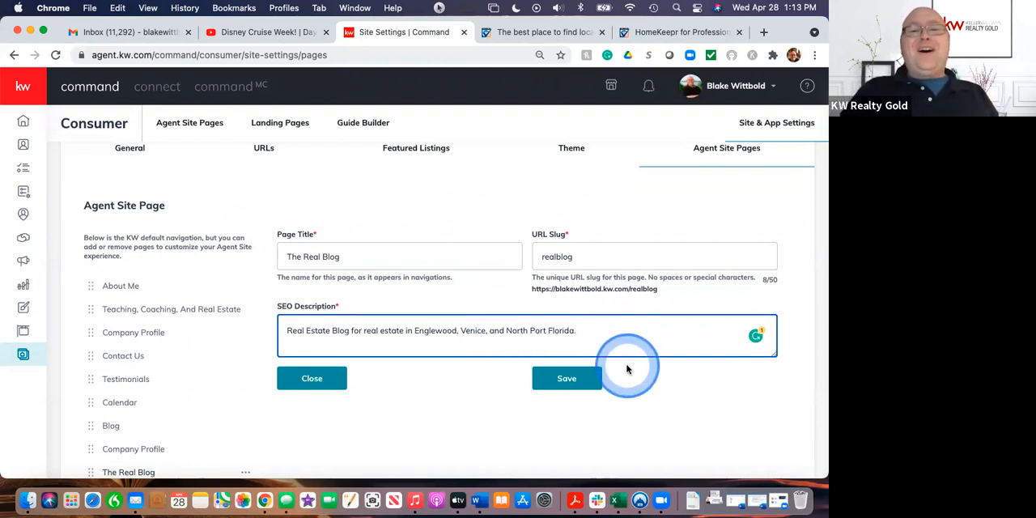
Step: Save the settings of The Real Blog page and close its editing form
{"action": "left_click", "coordinate": [577, 382]}
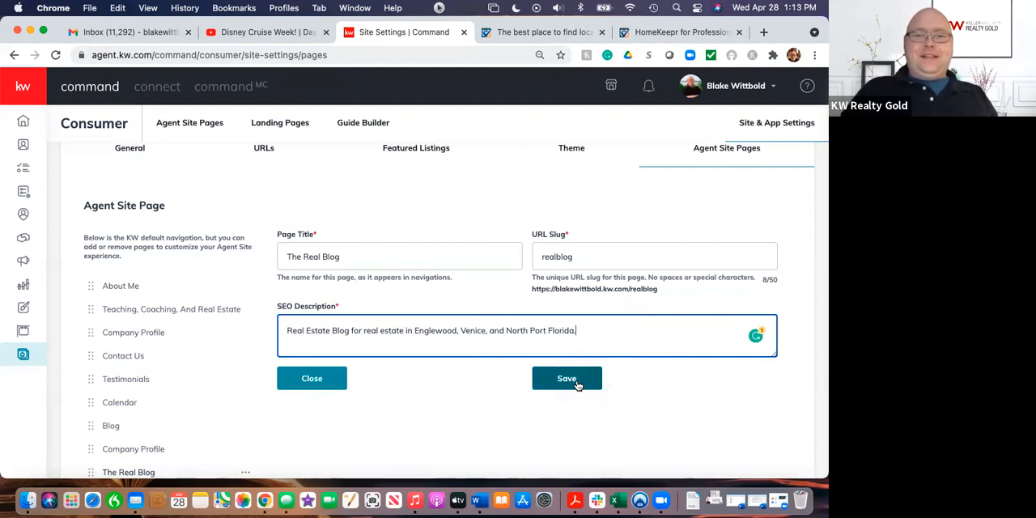
{"action": "left_click", "coordinate": [577, 384]}
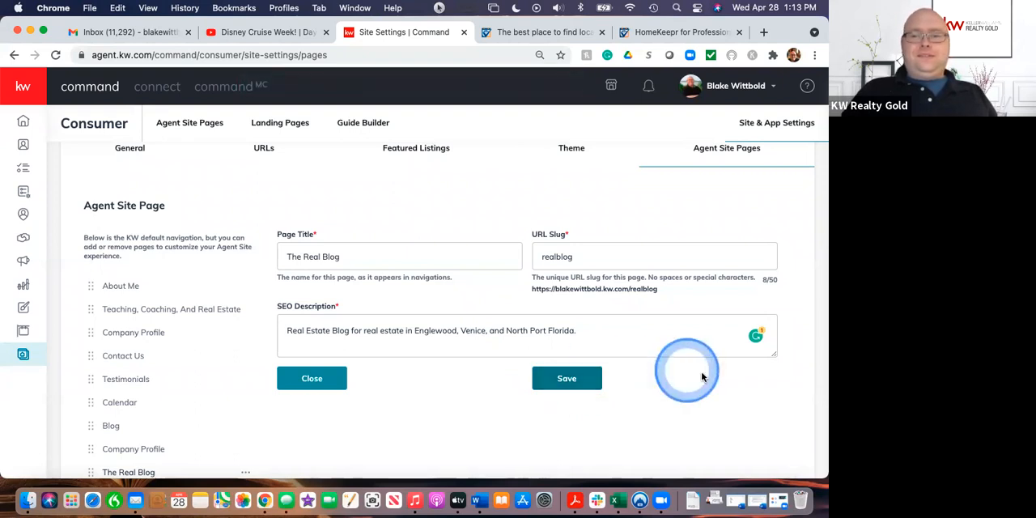
{"action": "scroll", "coordinate": [648, 407], "scroll_direction": "down", "scroll_amount": 2}
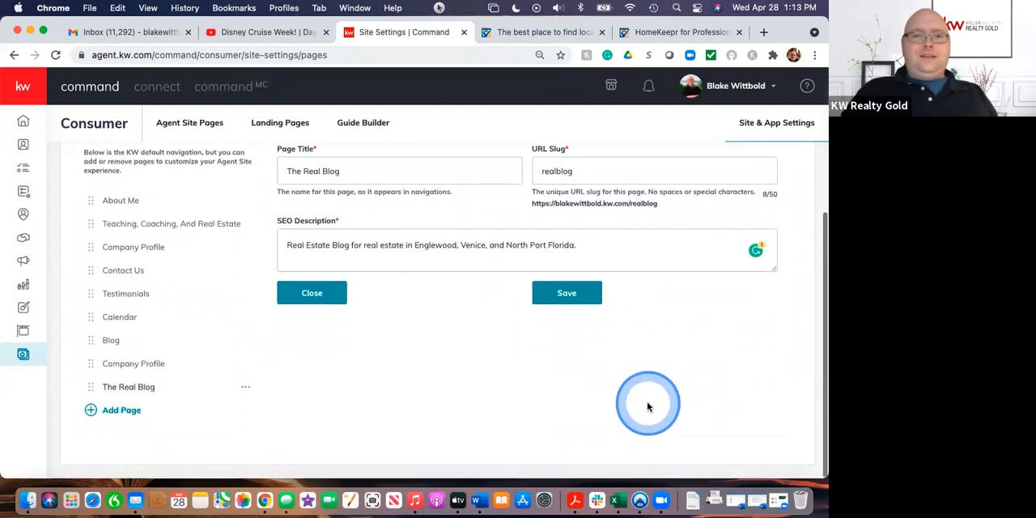
{"action": "scroll", "coordinate": [649, 406], "scroll_direction": "up", "scroll_amount": 3}
{"action": "left_click", "coordinate": [551, 415]}
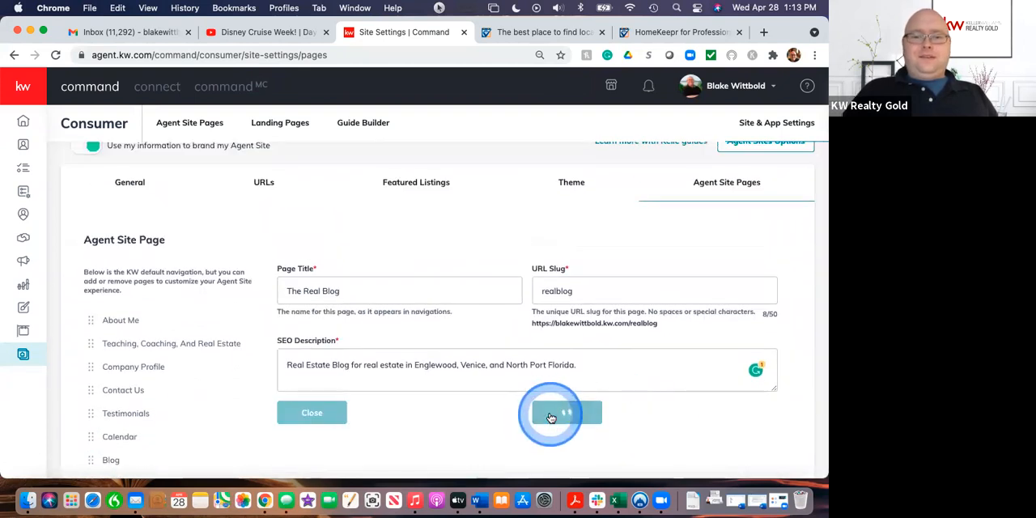
{"action": "left_click", "coordinate": [312, 414]}
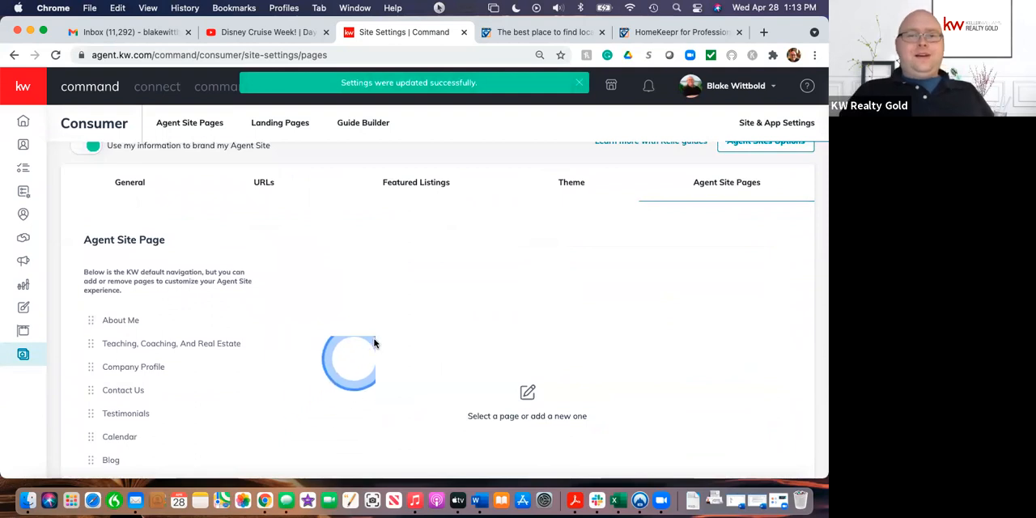
Step: Return to the list of agent site pages and open the configured live agent site
{"action": "scroll", "coordinate": [331, 233], "scroll_direction": "up", "scroll_amount": 1}
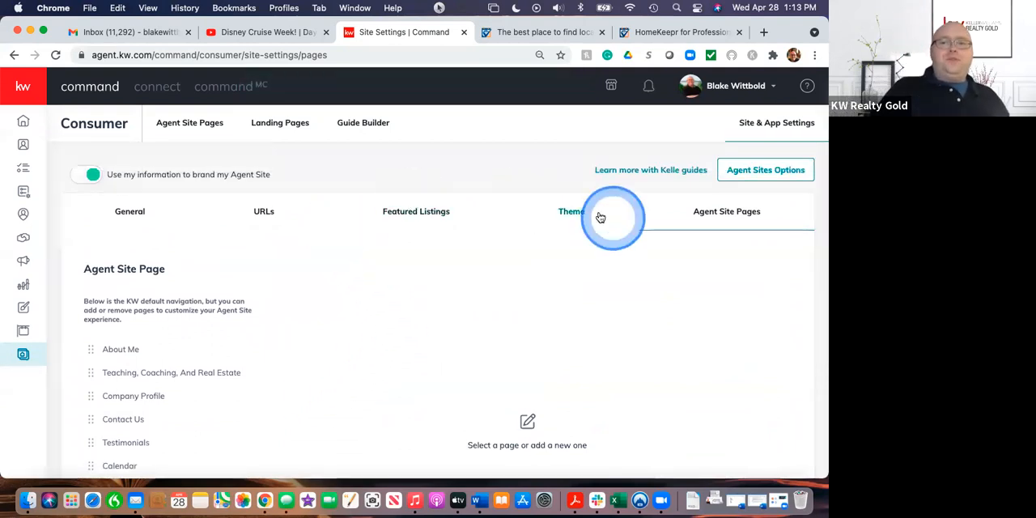
{"action": "left_click", "coordinate": [202, 123]}
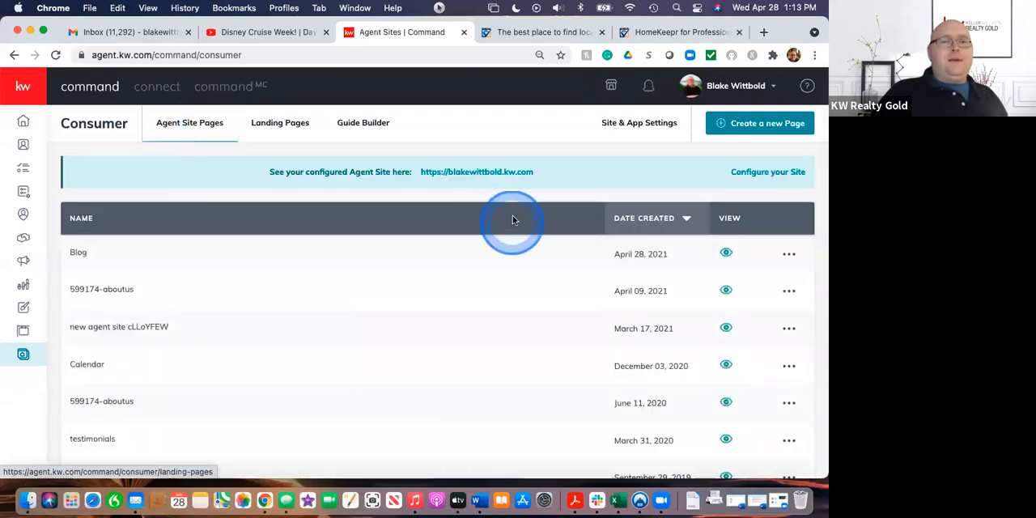
{"action": "left_click", "coordinate": [451, 173]}
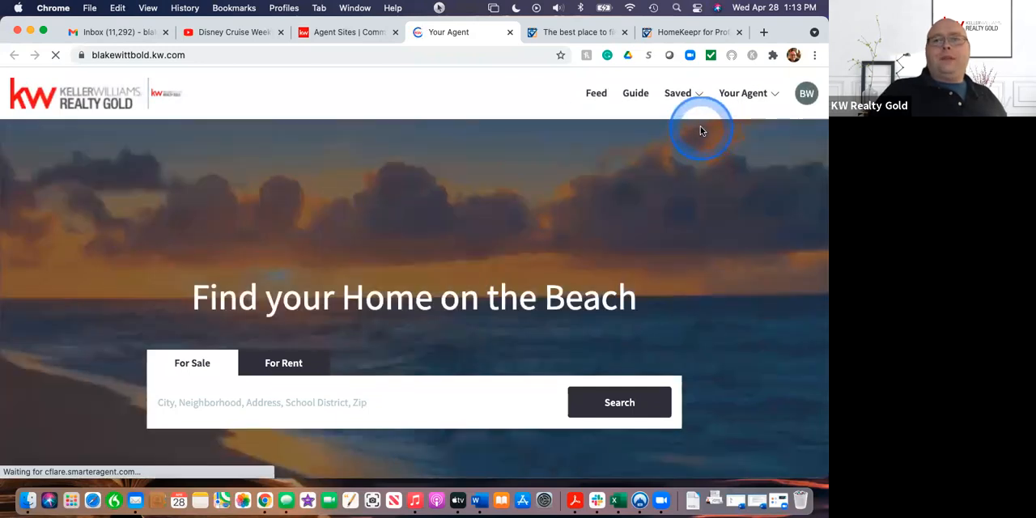
Step: Go to The Real Blog from the live site's agent navigation and look through its article feed
{"action": "left_click", "coordinate": [756, 96]}
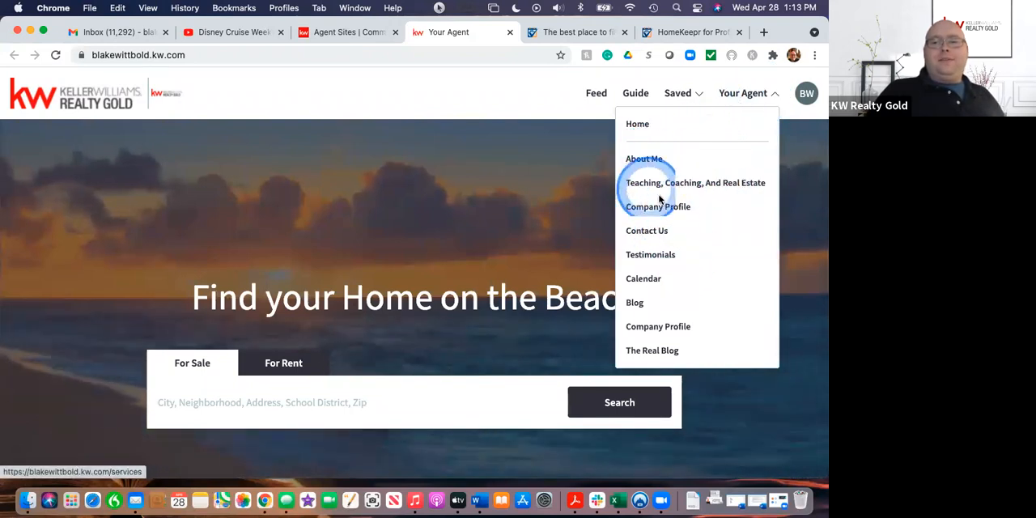
{"action": "left_click", "coordinate": [652, 352]}
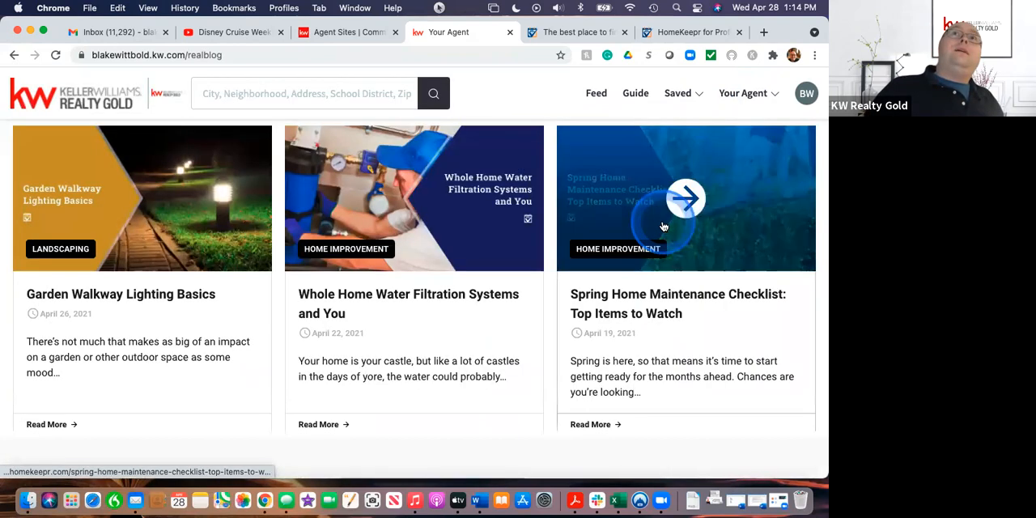
{"action": "scroll", "coordinate": [664, 226], "scroll_direction": "down", "scroll_amount": 5}
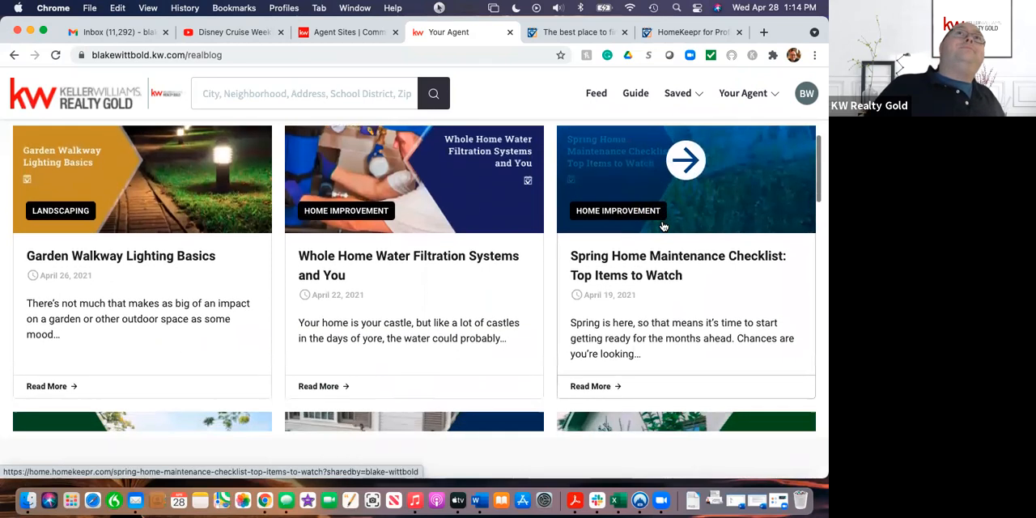
{"action": "scroll", "coordinate": [663, 226], "scroll_direction": "down", "scroll_amount": 5}
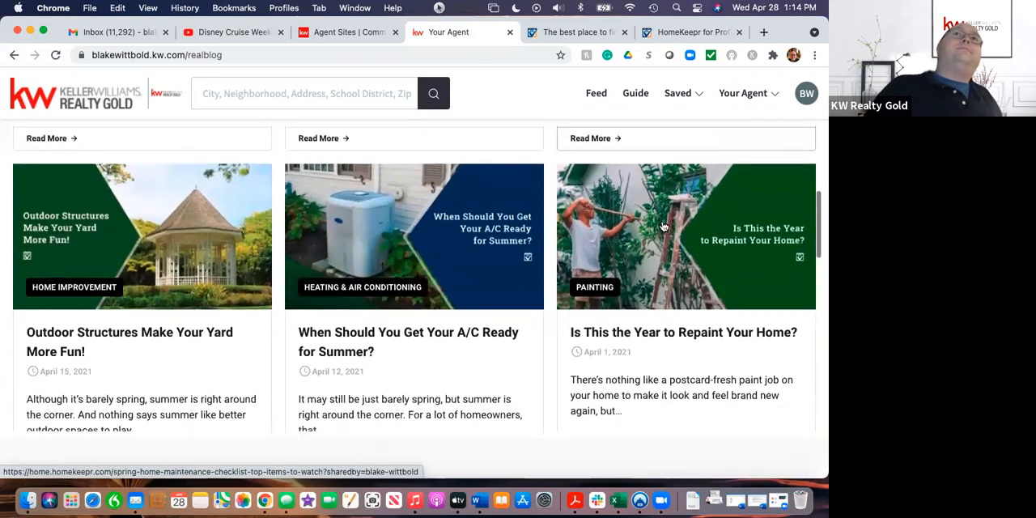
{"action": "scroll", "coordinate": [664, 227], "scroll_direction": "up", "scroll_amount": 6}
{"action": "scroll", "coordinate": [664, 227], "scroll_direction": "up", "scroll_amount": 4}
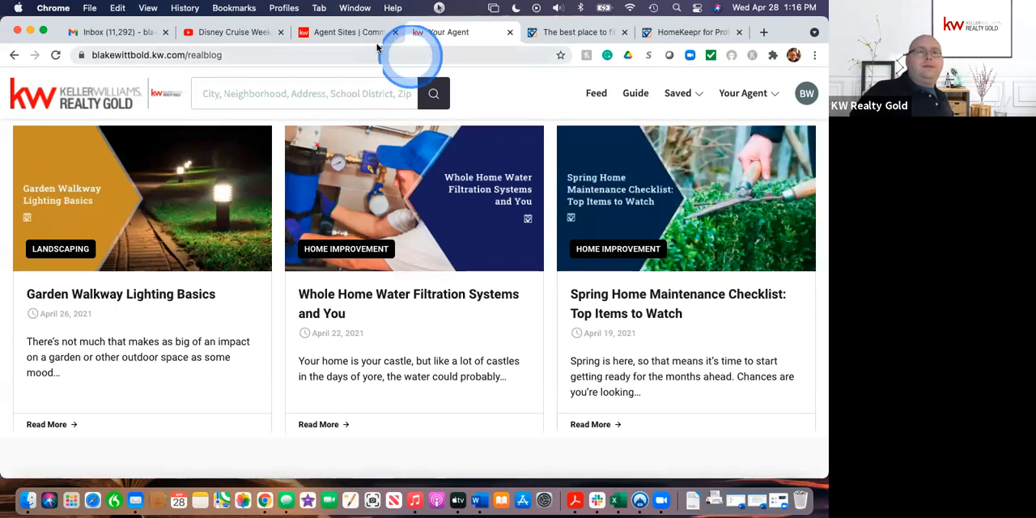
Step: Switch back to KW Command and look over the list of agent site pages
{"action": "left_click", "coordinate": [356, 32]}
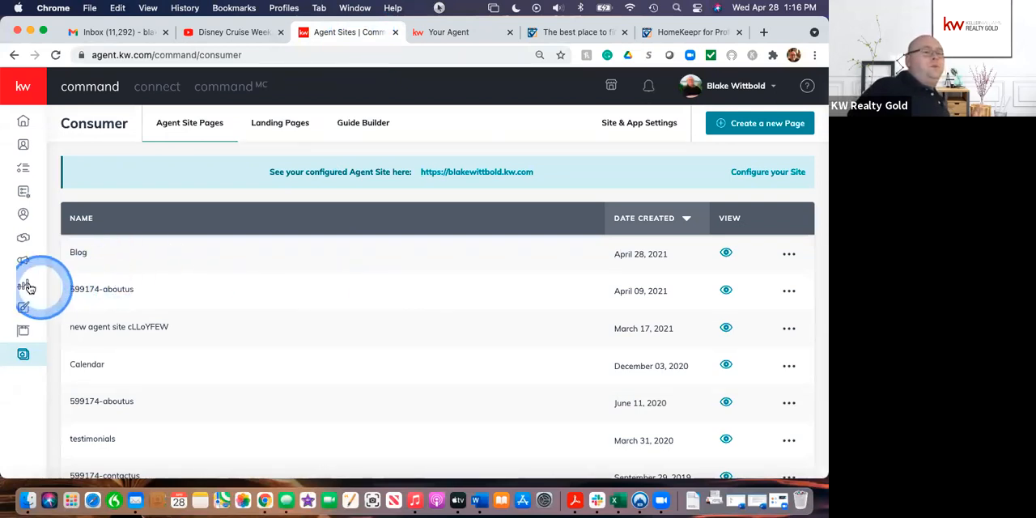
{"action": "scroll", "coordinate": [167, 449], "scroll_direction": "down", "scroll_amount": 3}
{"action": "scroll", "coordinate": [174, 451], "scroll_direction": "up", "scroll_amount": 3}
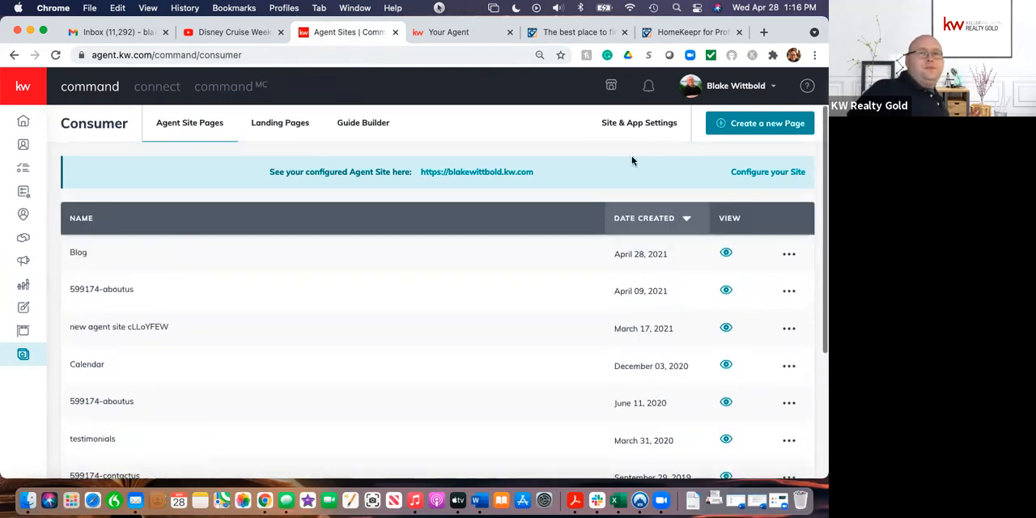
Step: Create a new sub-page on the agent site and name it Test Blog
{"action": "left_click", "coordinate": [757, 123]}
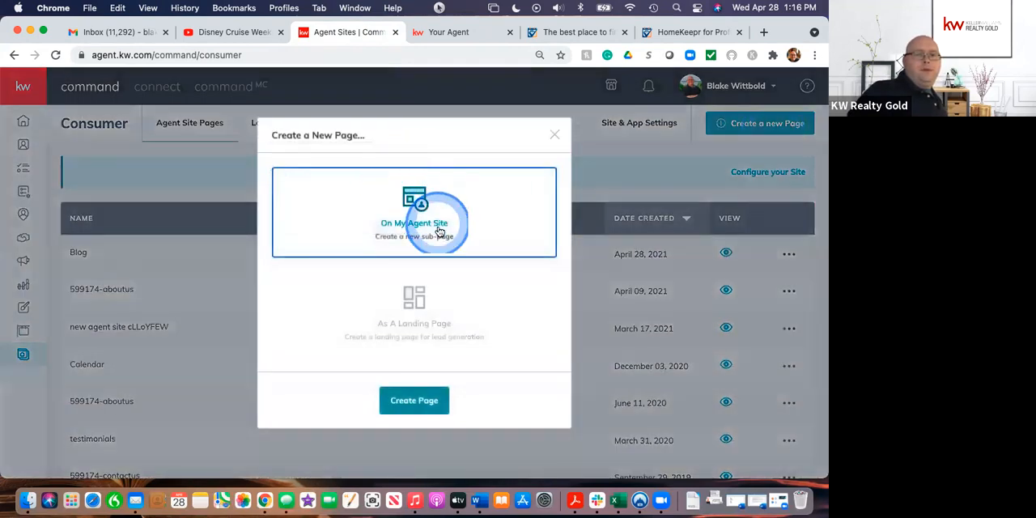
{"action": "left_click", "coordinate": [414, 399]}
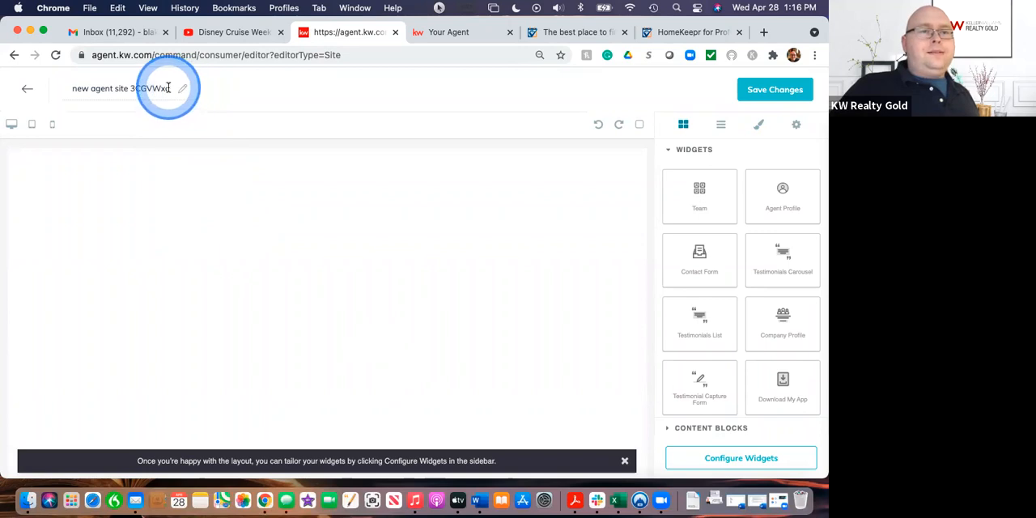
{"action": "left_click", "coordinate": [168, 87]}
{"action": "key", "text": "BackSpace"}
{"action": "key", "text": "BackSpace"}
{"action": "key", "text": "BackSpace"}
{"action": "key", "text": "BackSpace"}
{"action": "key", "text": "BackSpace"}
{"action": "key", "text": "BackSpace"}
{"action": "key", "text": "BackSpace"}
{"action": "key", "text": "BackSpace"}
{"action": "key", "text": "BackSpace"}
{"action": "key", "text": "BackSpace"}
{"action": "key", "text": "BackSpace"}
{"action": "type", "text": "o"}
{"action": "key", "text": "BackSpace"}
{"action": "key", "text": "BackSpace"}
{"action": "key", "text": "BackSpace"}
{"action": "key", "text": "BackSpace"}
{"action": "key", "text": "BackSpace"}
{"action": "key", "text": "BackSpace"}
{"action": "key", "text": "BackSpace"}
{"action": "key", "text": "BackSpace"}
{"action": "key", "text": "BackSpace"}
{"action": "key", "text": "BackSpace"}
{"action": "key", "text": "BackSpace"}
{"action": "key", "text": "BackSpace"}
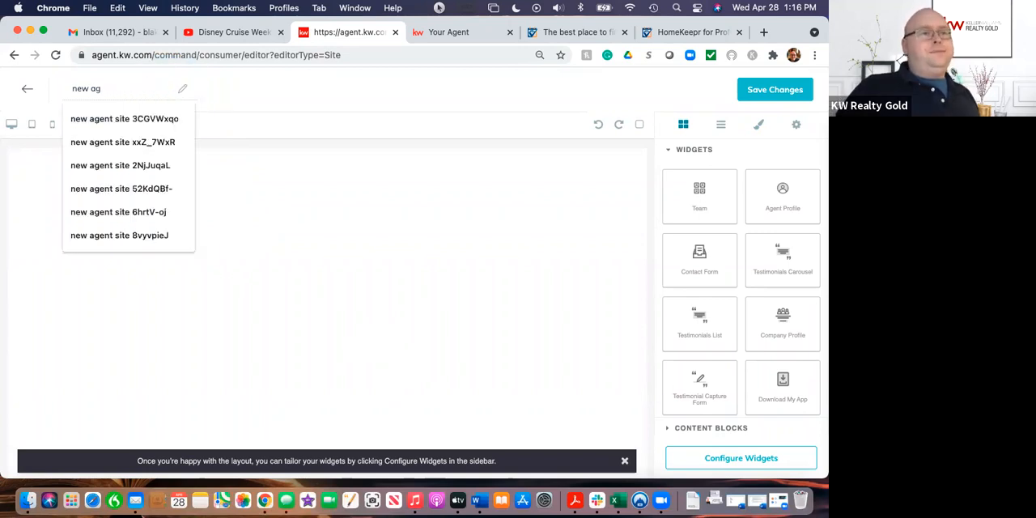
{"action": "type", "text": "T"}
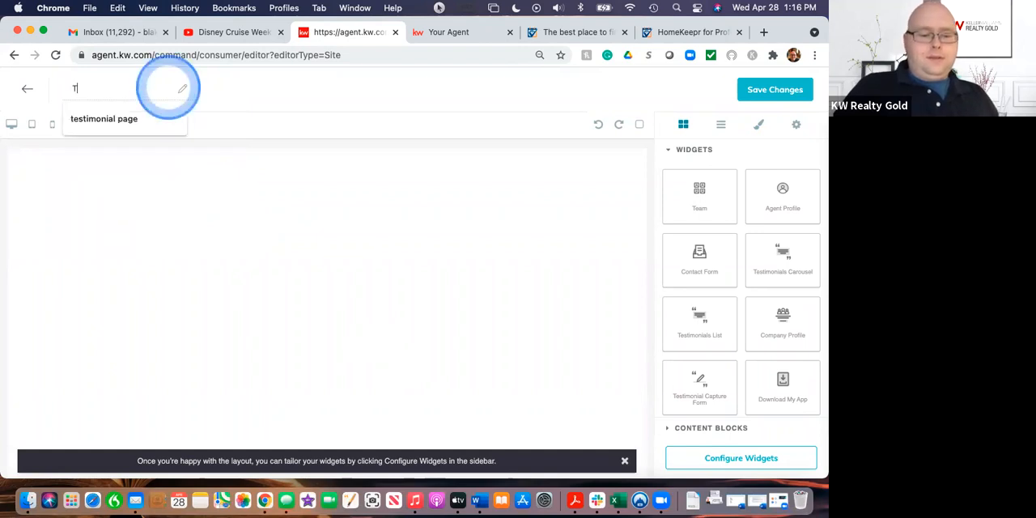
{"action": "type", "text": "est Blog"}
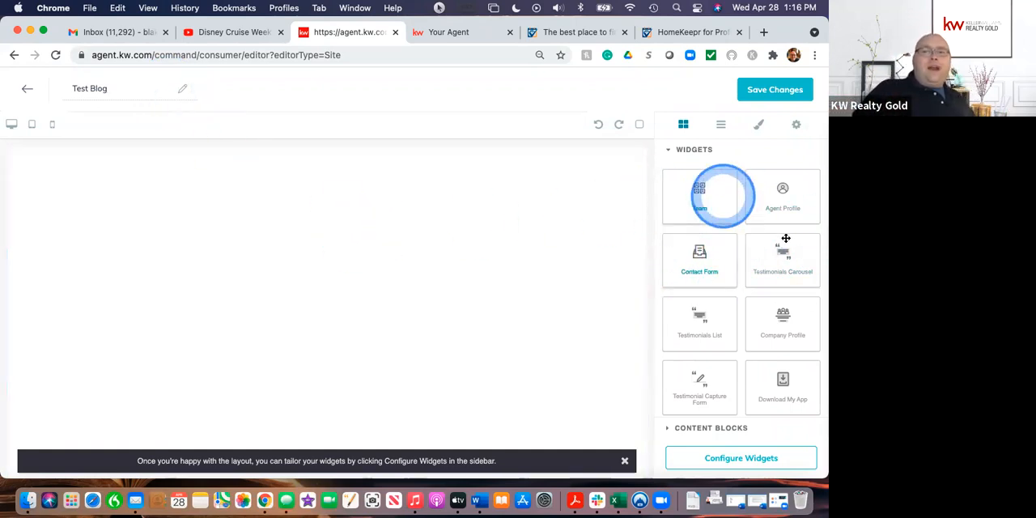
Step: Add four text content blocks, one below another, to the body of the Test Blog page
{"action": "scroll", "coordinate": [749, 402], "scroll_direction": "down", "scroll_amount": 1}
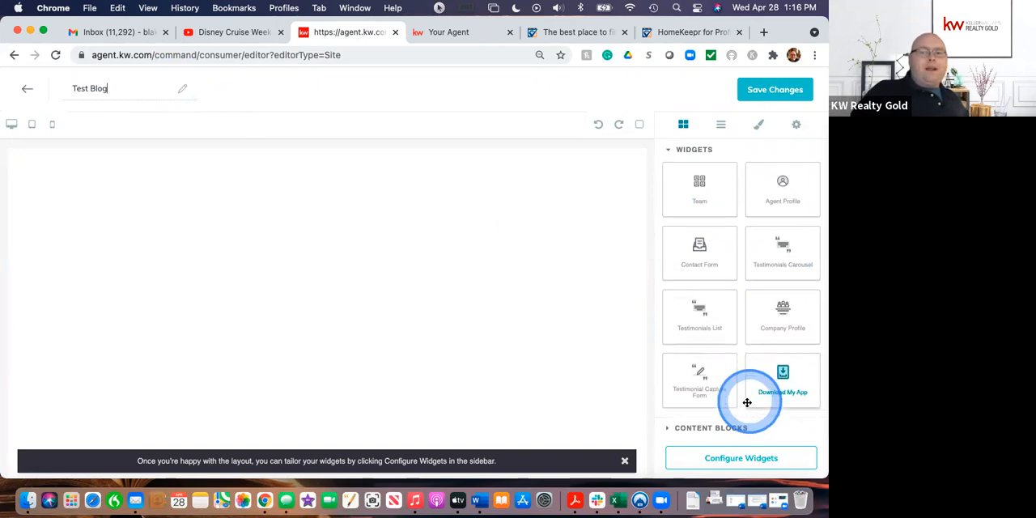
{"action": "left_click", "coordinate": [696, 427]}
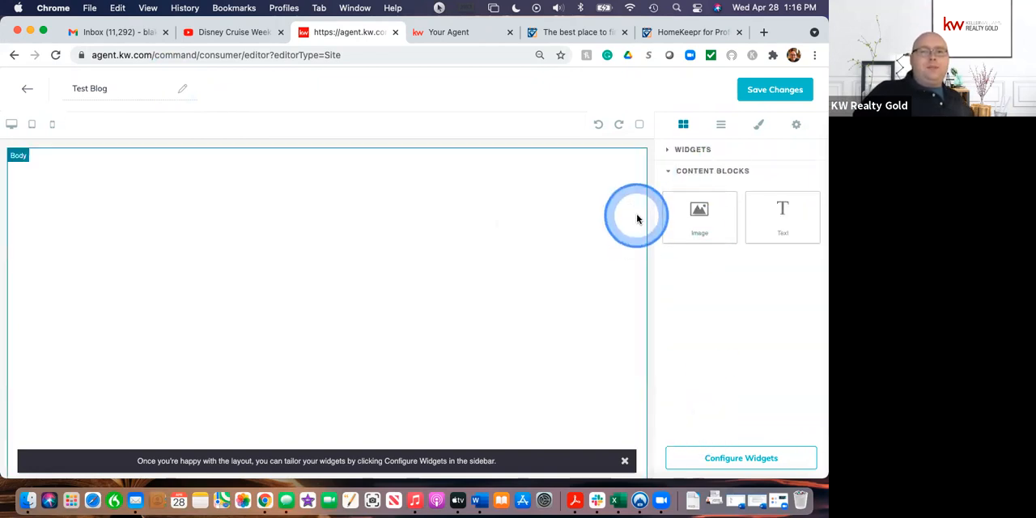
{"action": "left_click_drag", "start_coordinate": [772, 225], "coordinate": [444, 273]}
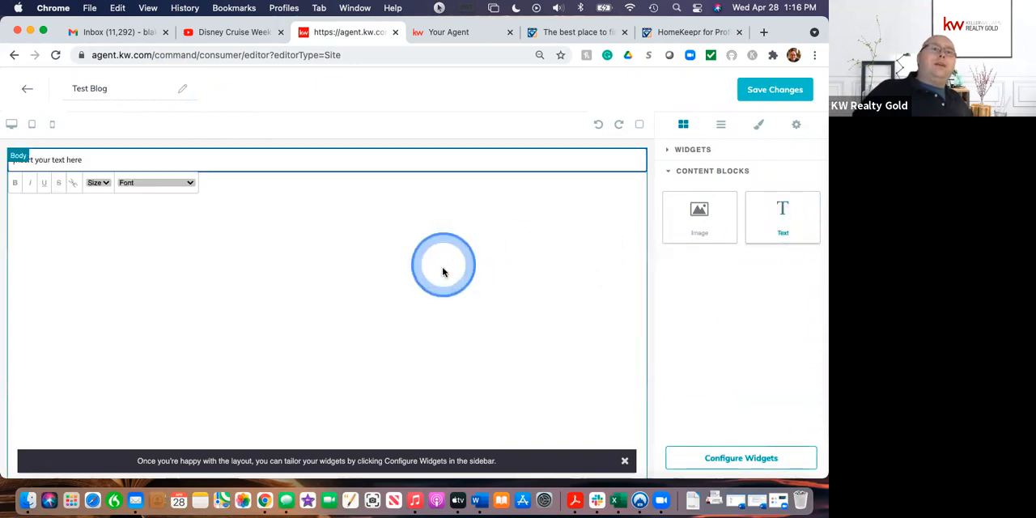
{"action": "left_click", "coordinate": [82, 159]}
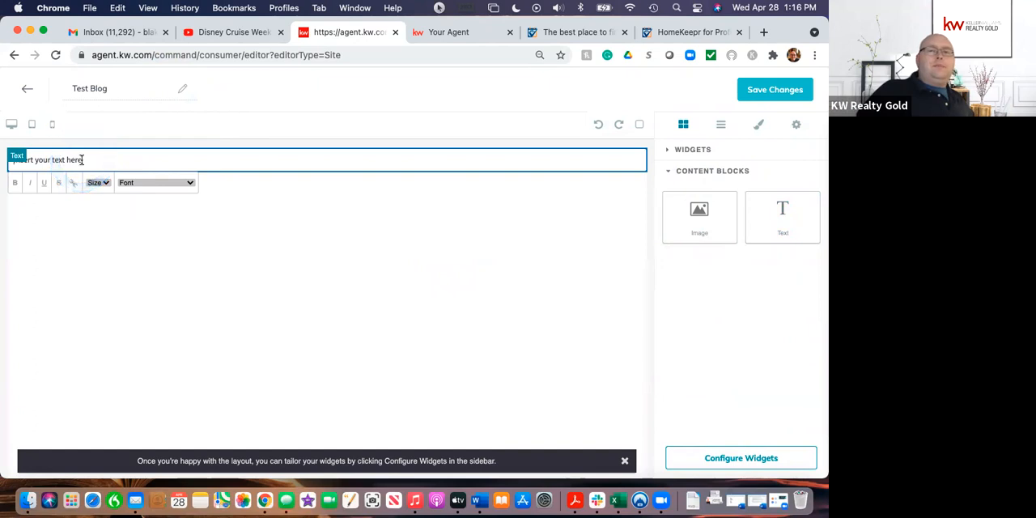
{"action": "left_click_drag", "start_coordinate": [763, 217], "coordinate": [456, 270]}
{"action": "left_click_drag", "start_coordinate": [786, 218], "coordinate": [578, 300]}
{"action": "left_click_drag", "start_coordinate": [789, 217], "coordinate": [577, 312]}
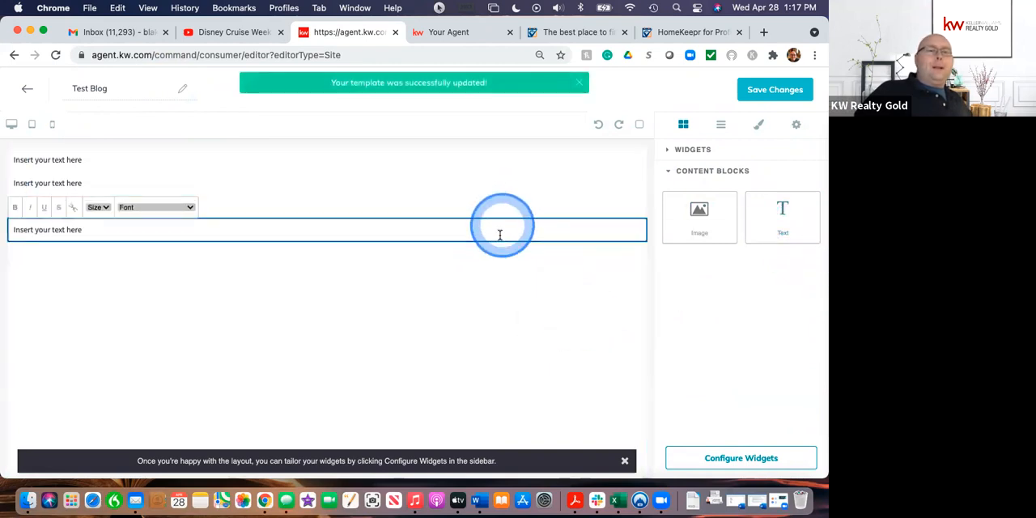
{"action": "left_click", "coordinate": [509, 277]}
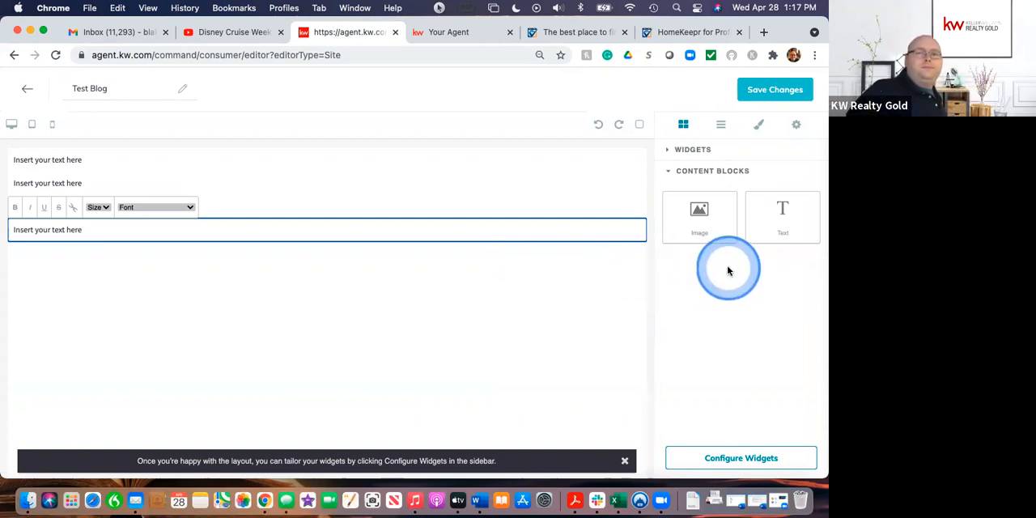
Step: Look through the editor's style manager, the layers under Body and the component settings, and return to the available blocks
{"action": "left_click", "coordinate": [760, 125]}
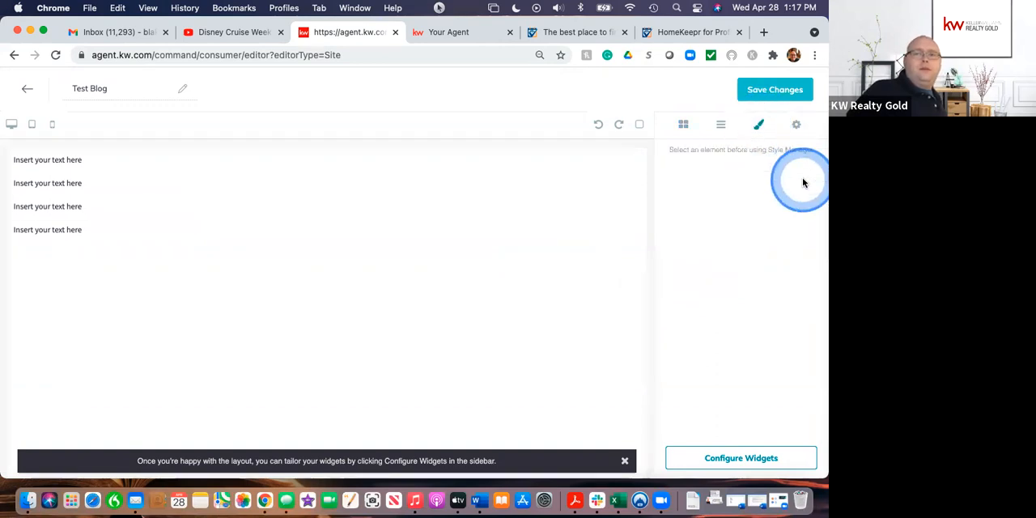
{"action": "left_click", "coordinate": [720, 126]}
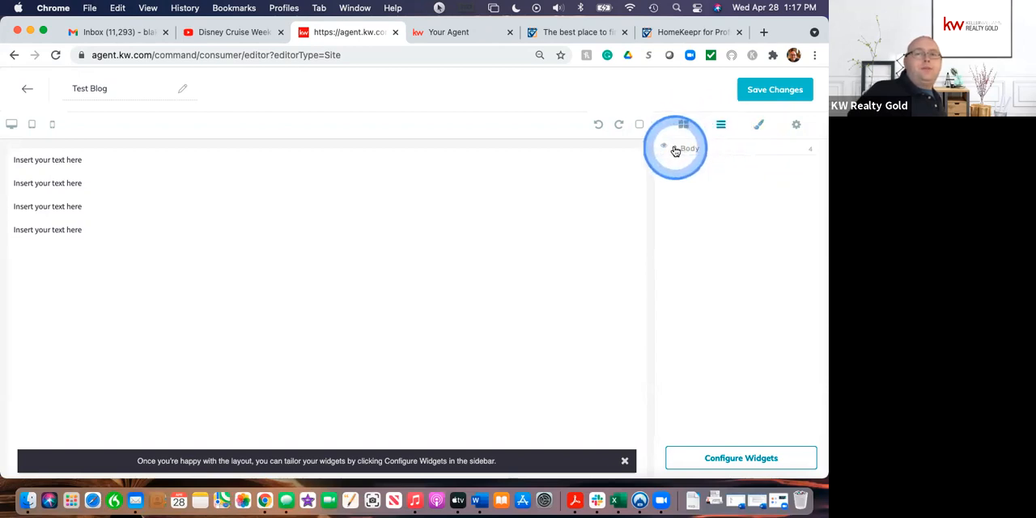
{"action": "left_click", "coordinate": [677, 149]}
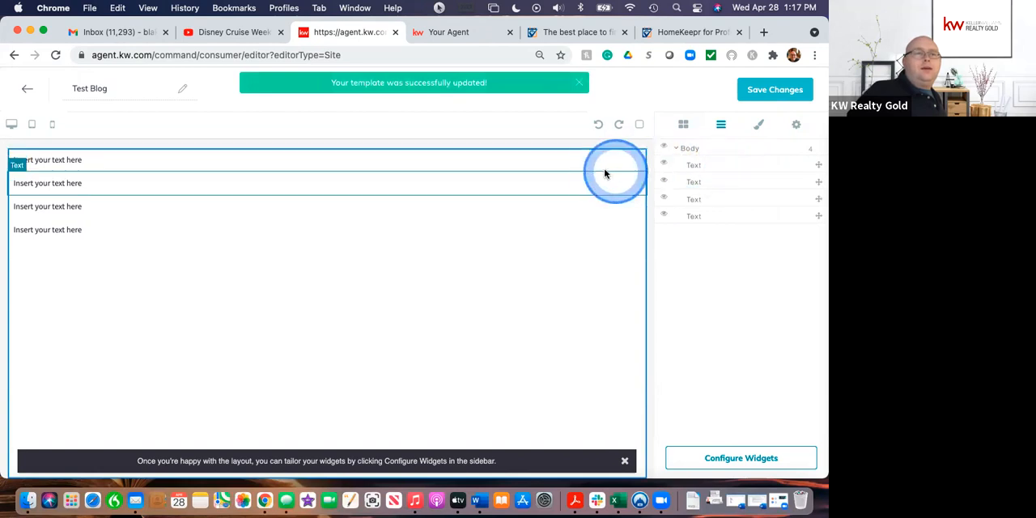
{"action": "left_click", "coordinate": [683, 127]}
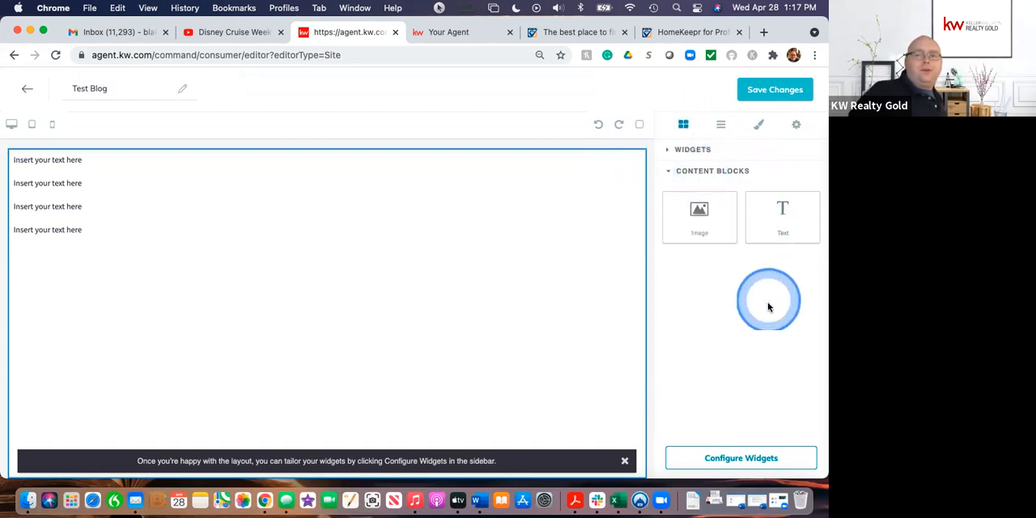
{"action": "left_click", "coordinate": [796, 126]}
{"action": "left_click", "coordinate": [752, 128]}
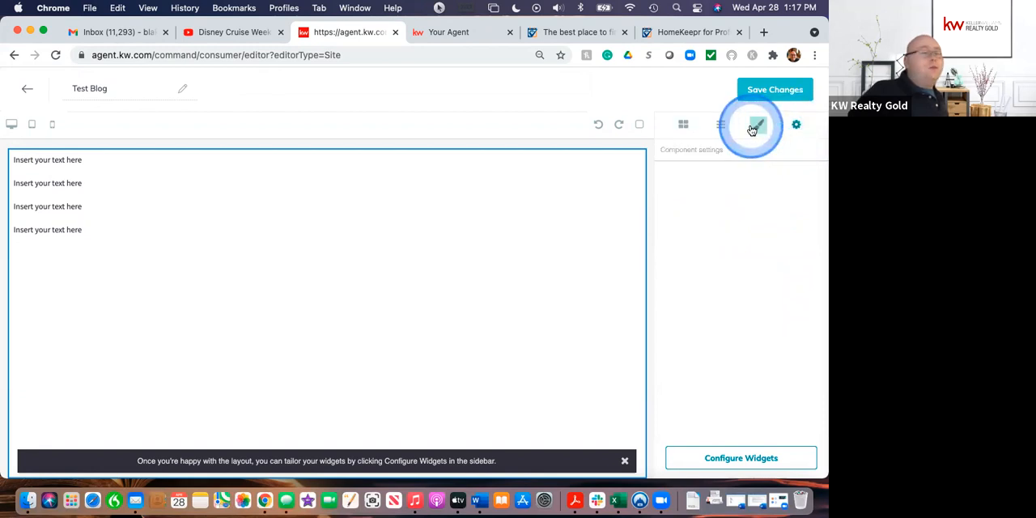
{"action": "left_click", "coordinate": [684, 127]}
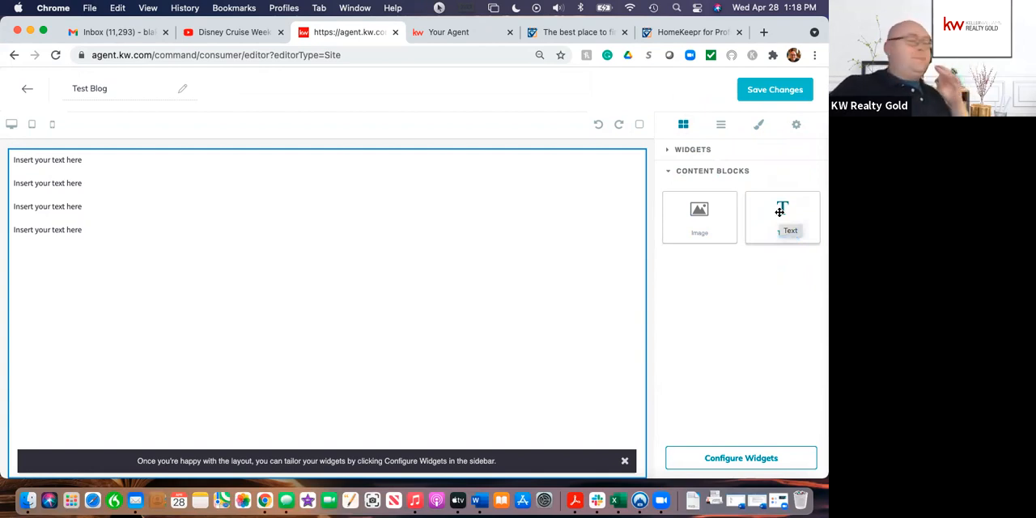
Step: Add an image content block below the four text blocks and close the image selection without choosing a file
{"action": "left_click", "coordinate": [671, 149]}
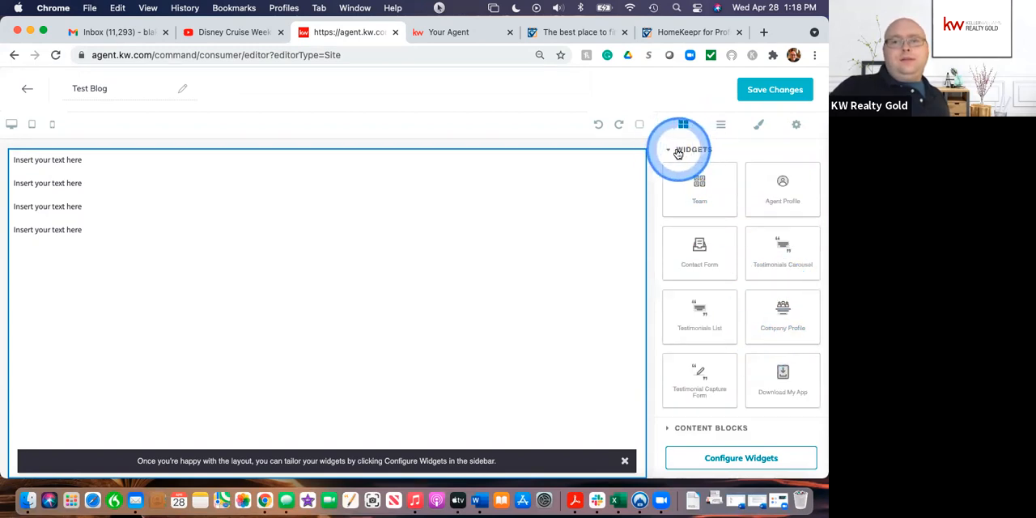
{"action": "left_click", "coordinate": [717, 428]}
{"action": "left_click_drag", "start_coordinate": [724, 228], "coordinate": [463, 314]}
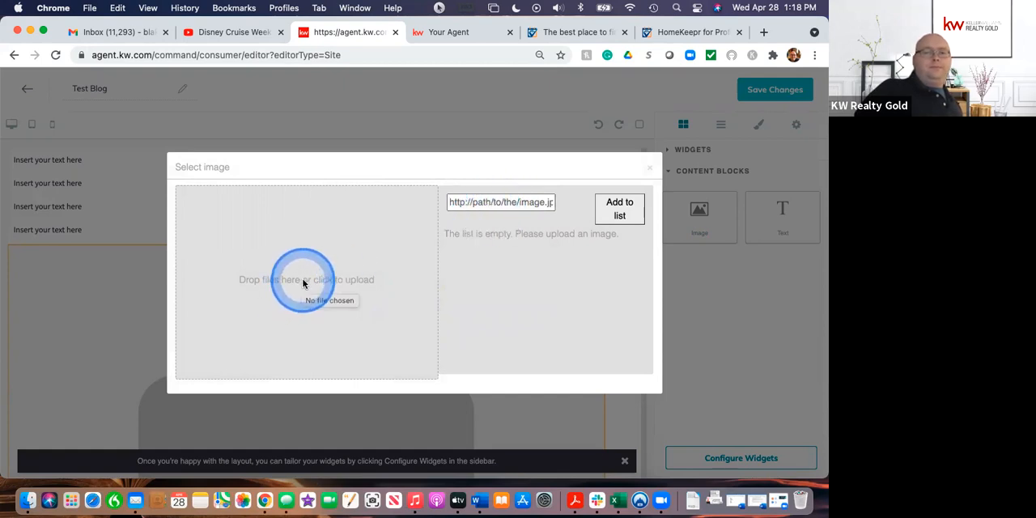
{"action": "left_click", "coordinate": [650, 168]}
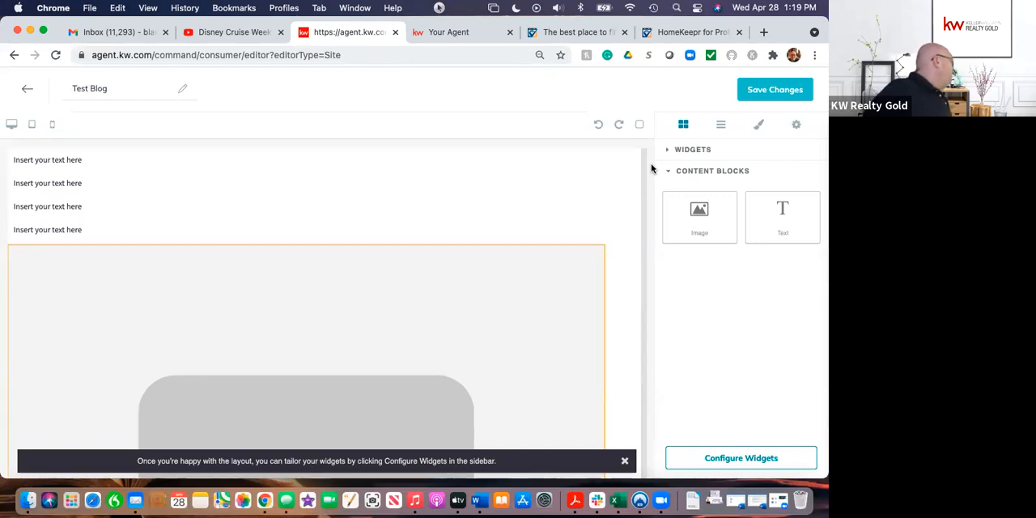
Step: Switch to the live blog page, open the Garden Walkway Lighting Basics article and examine its agent contact card and opening text
{"action": "left_click", "coordinate": [445, 40]}
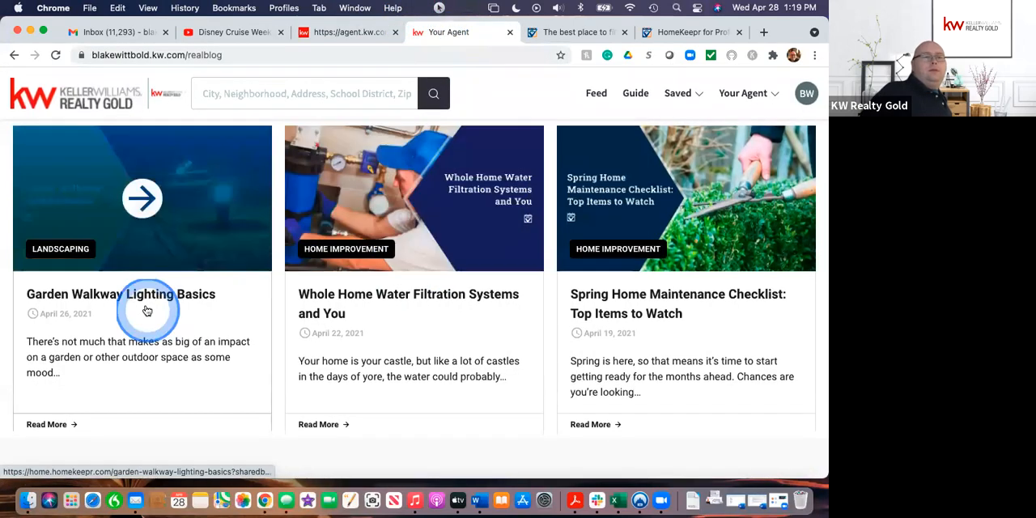
{"action": "left_click", "coordinate": [146, 307]}
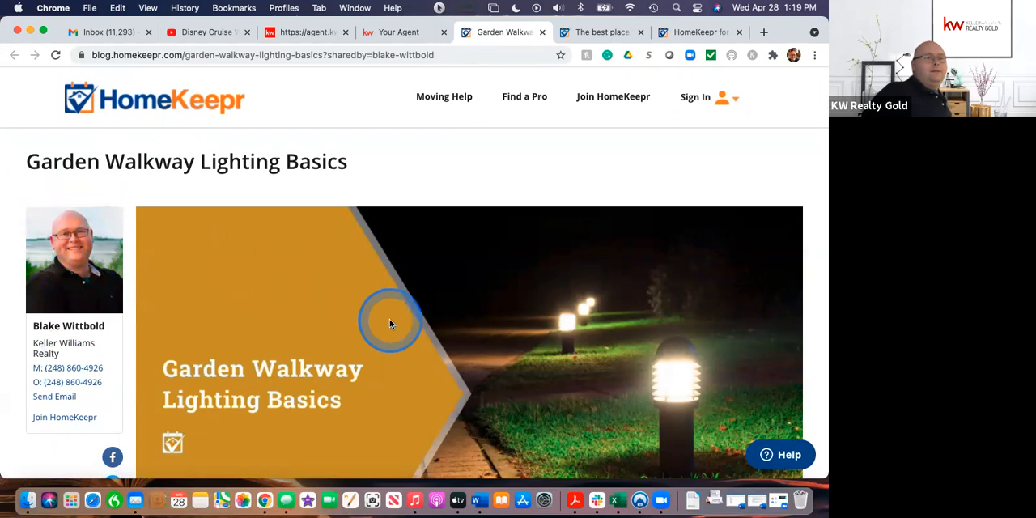
{"action": "scroll", "coordinate": [389, 320], "scroll_direction": "down", "scroll_amount": 10}
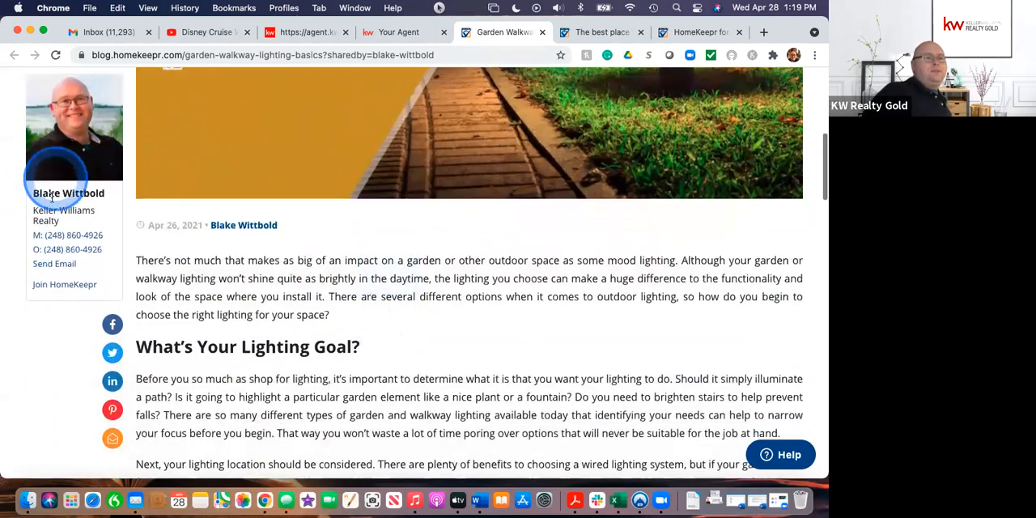
{"action": "scroll", "coordinate": [357, 272], "scroll_direction": "down", "scroll_amount": 3}
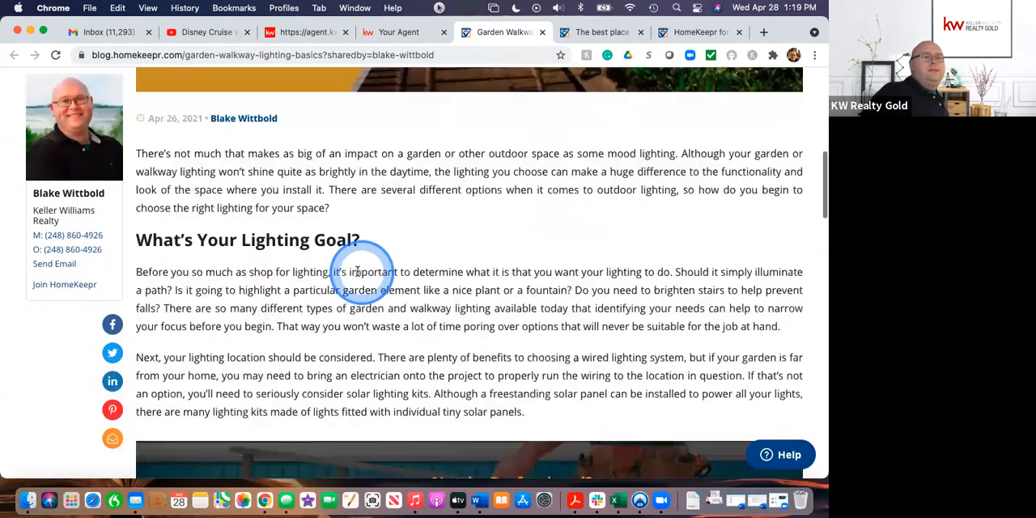
{"action": "scroll", "coordinate": [357, 272], "scroll_direction": "down", "scroll_amount": 15}
{"action": "scroll", "coordinate": [361, 271], "scroll_direction": "down", "scroll_amount": 20}
{"action": "scroll", "coordinate": [361, 271], "scroll_direction": "up", "scroll_amount": 20}
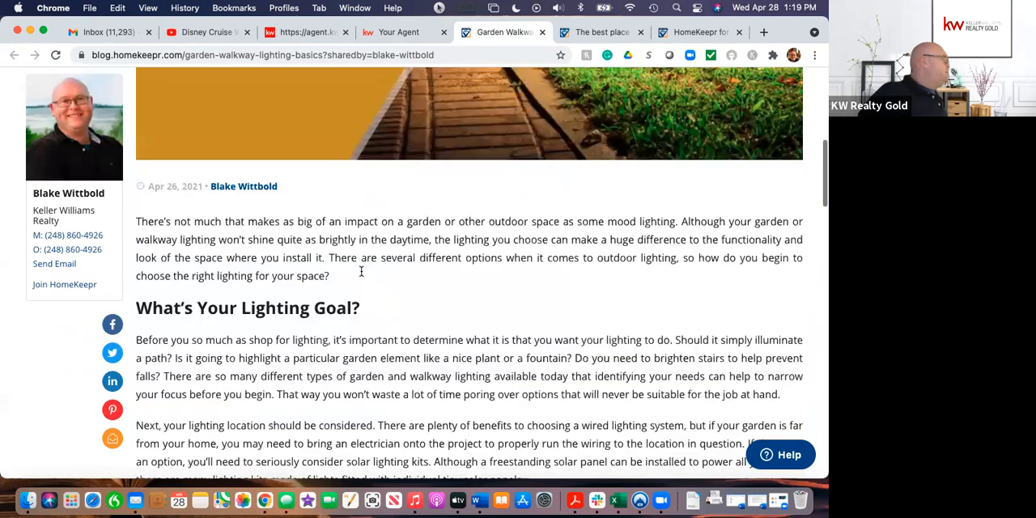
{"action": "scroll", "coordinate": [361, 271], "scroll_direction": "up", "scroll_amount": 8}
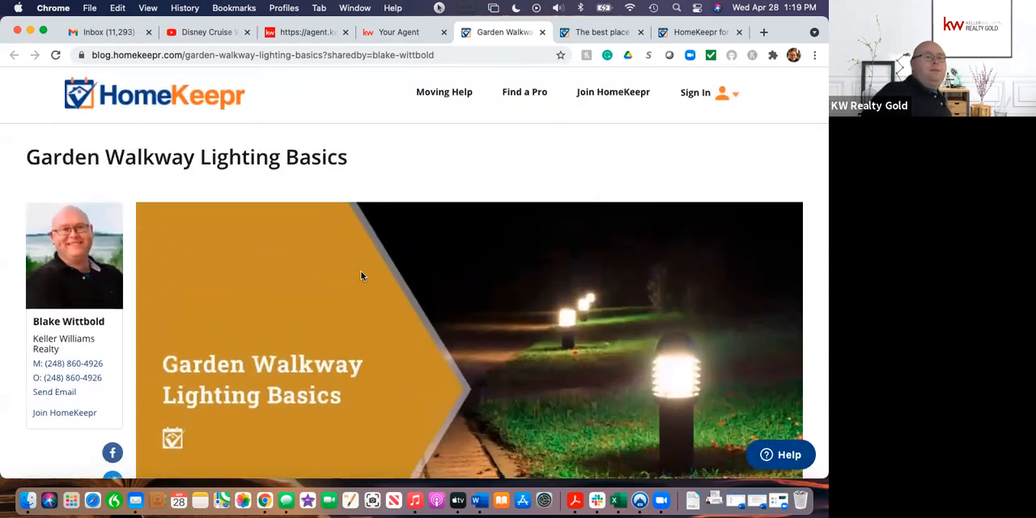
{"action": "scroll", "coordinate": [361, 276], "scroll_direction": "down", "scroll_amount": 12}
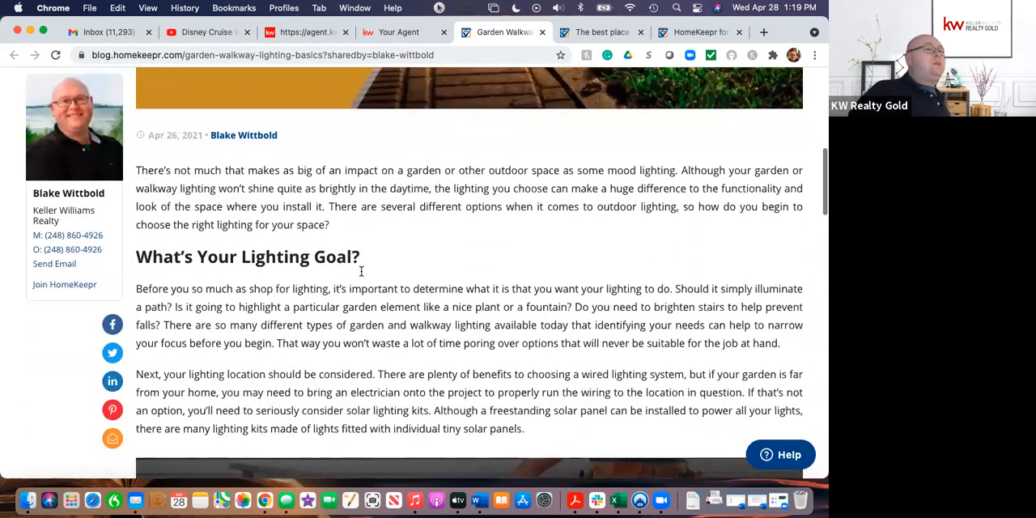
{"action": "scroll", "coordinate": [361, 271], "scroll_direction": "up", "scroll_amount": 1}
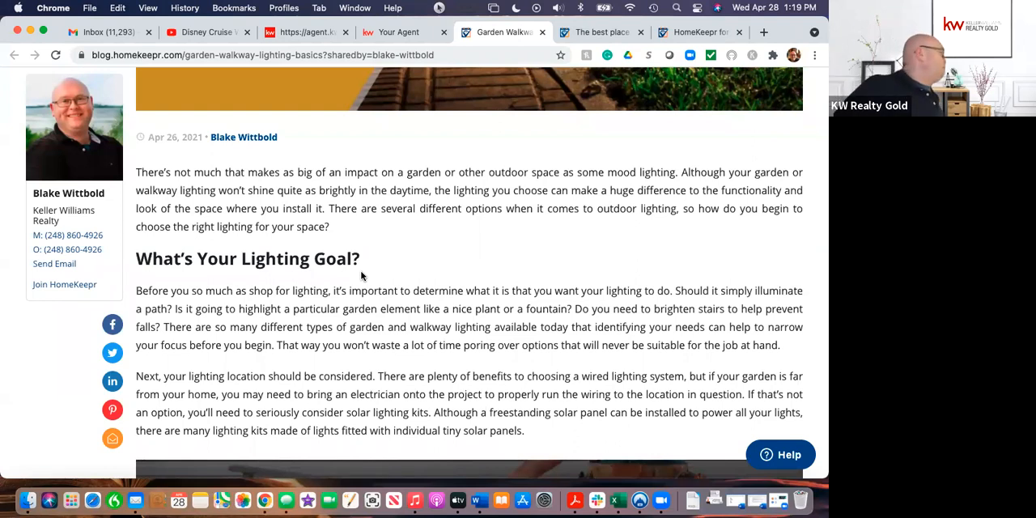
Step: Examine the article's professional search banner, its lighting comparison and its moving concierge section, and return to the article's start
{"action": "scroll", "coordinate": [486, 348], "scroll_direction": "down", "scroll_amount": 10}
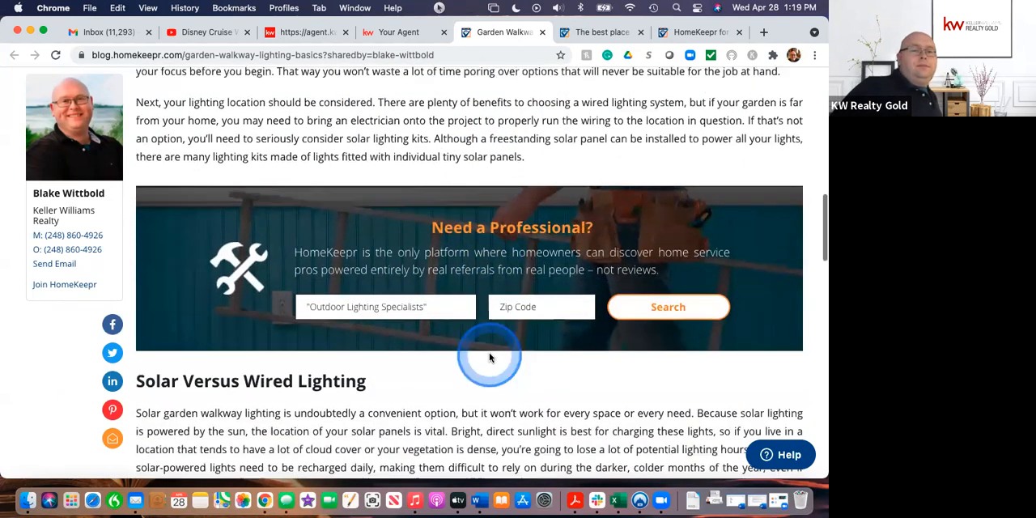
{"action": "scroll", "coordinate": [489, 357], "scroll_direction": "down", "scroll_amount": 2}
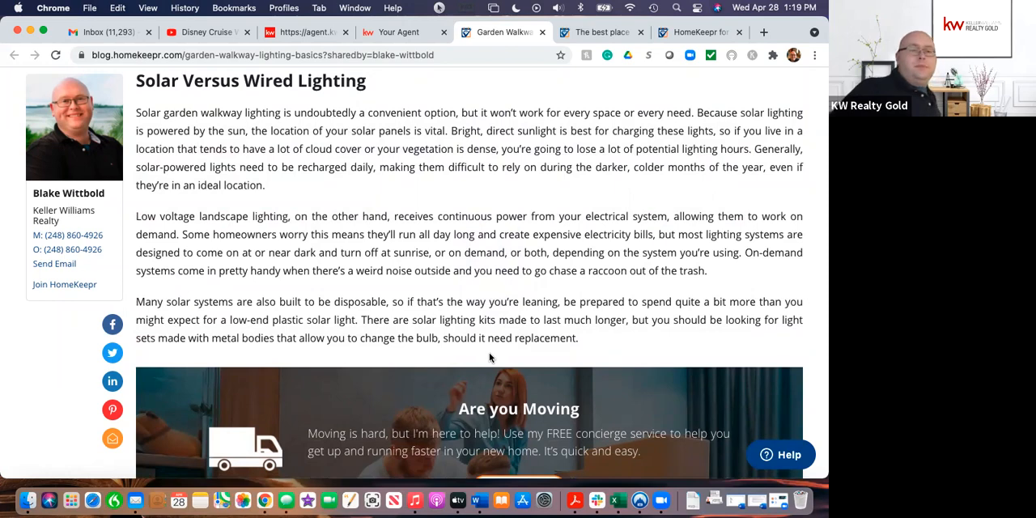
{"action": "scroll", "coordinate": [488, 356], "scroll_direction": "down", "scroll_amount": 5}
{"action": "scroll", "coordinate": [489, 353], "scroll_direction": "up", "scroll_amount": 20}
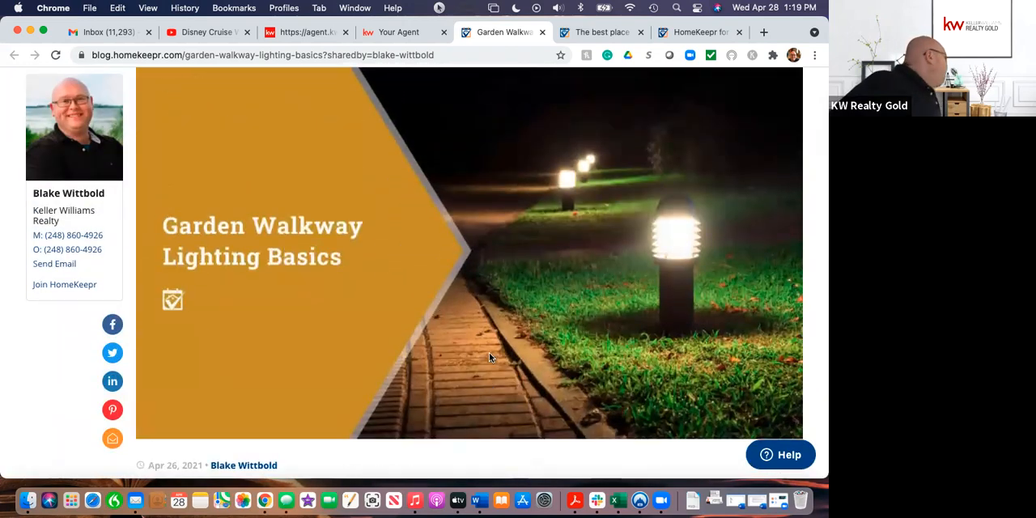
{"action": "scroll", "coordinate": [489, 356], "scroll_direction": "up", "scroll_amount": 2}
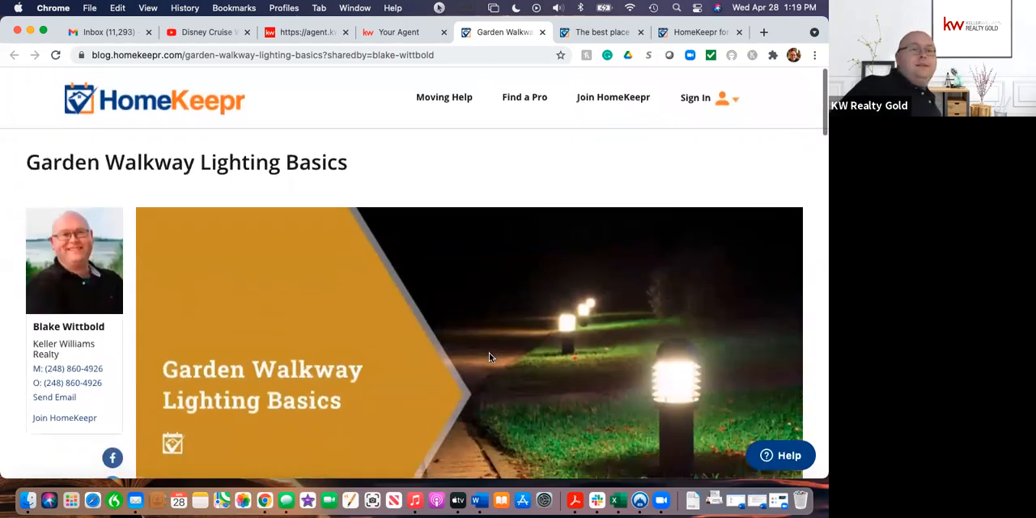
{"action": "scroll", "coordinate": [489, 357], "scroll_direction": "down", "scroll_amount": 4}
{"action": "scroll", "coordinate": [489, 357], "scroll_direction": "down", "scroll_amount": 8}
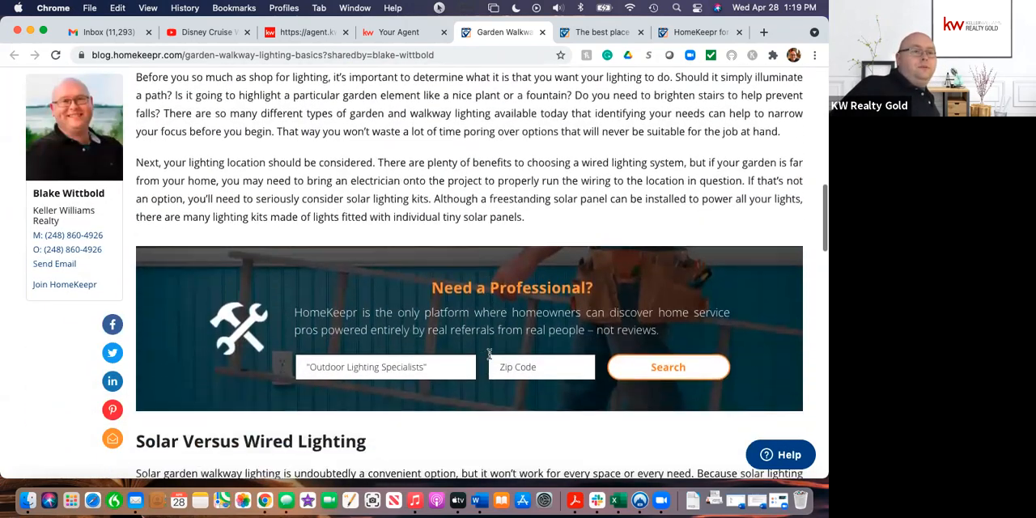
{"action": "scroll", "coordinate": [489, 355], "scroll_direction": "down", "scroll_amount": 1}
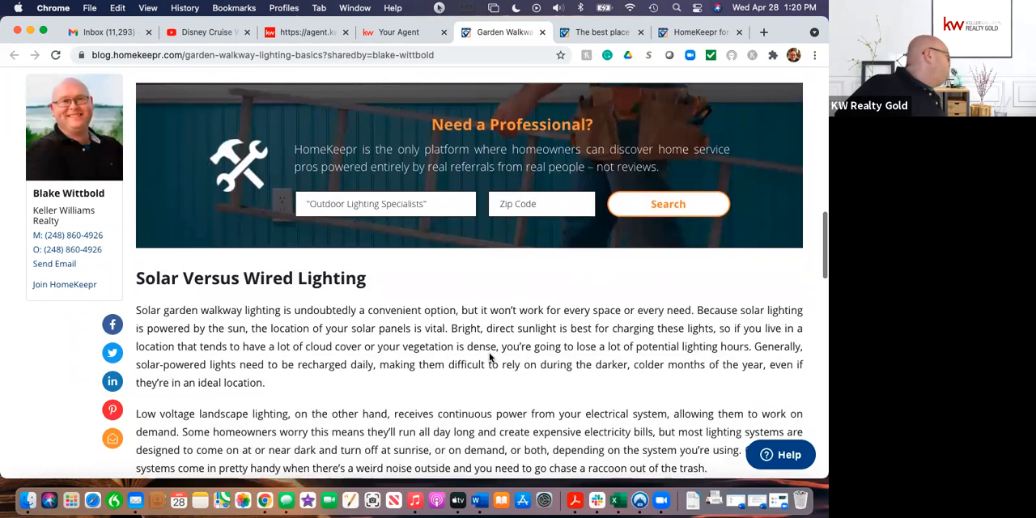
{"action": "scroll", "coordinate": [488, 357], "scroll_direction": "up", "scroll_amount": 15}
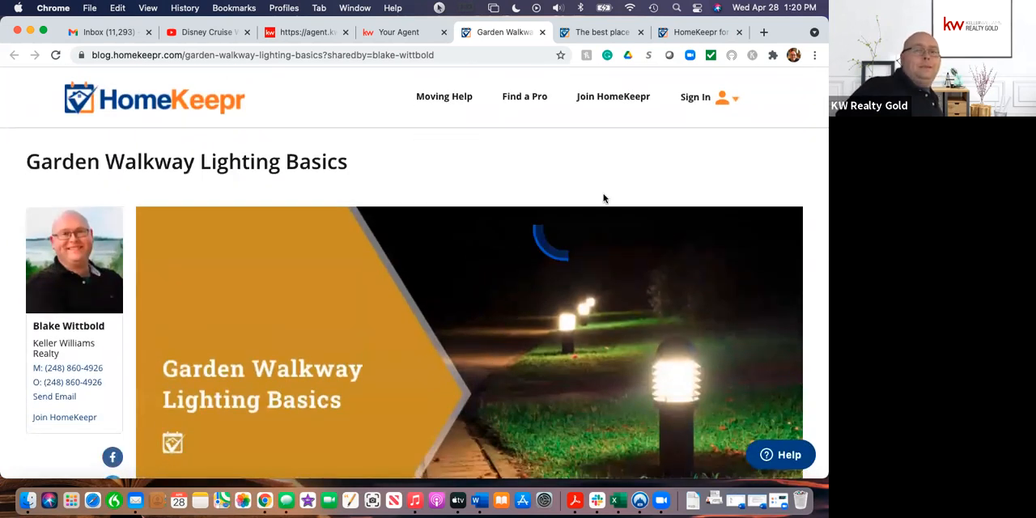
Step: Show the blog site's sign-in choices for realtors, home pros and homeowners, and open the homeowner sign-in
{"action": "left_click", "coordinate": [695, 99]}
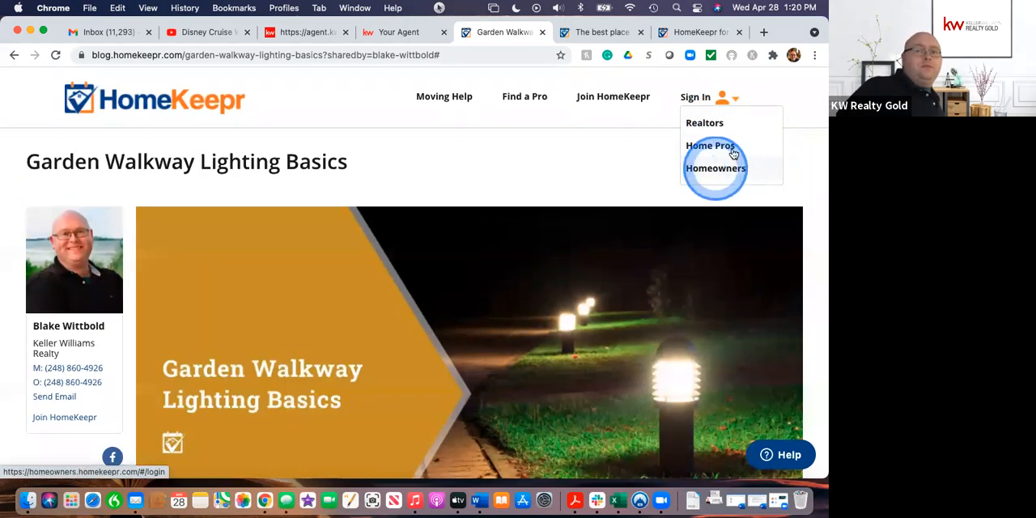
{"action": "left_click", "coordinate": [608, 160]}
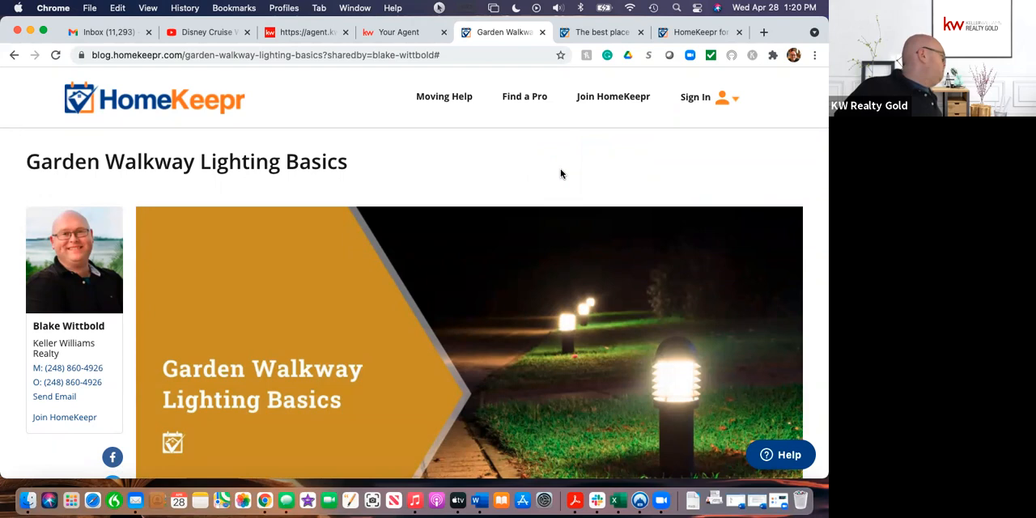
{"action": "left_click", "coordinate": [696, 97]}
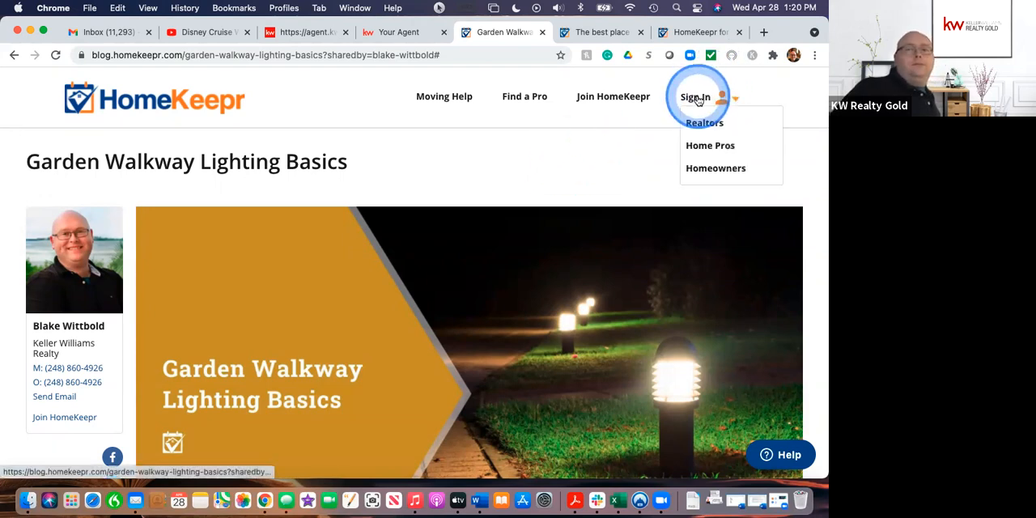
{"action": "left_click", "coordinate": [715, 170]}
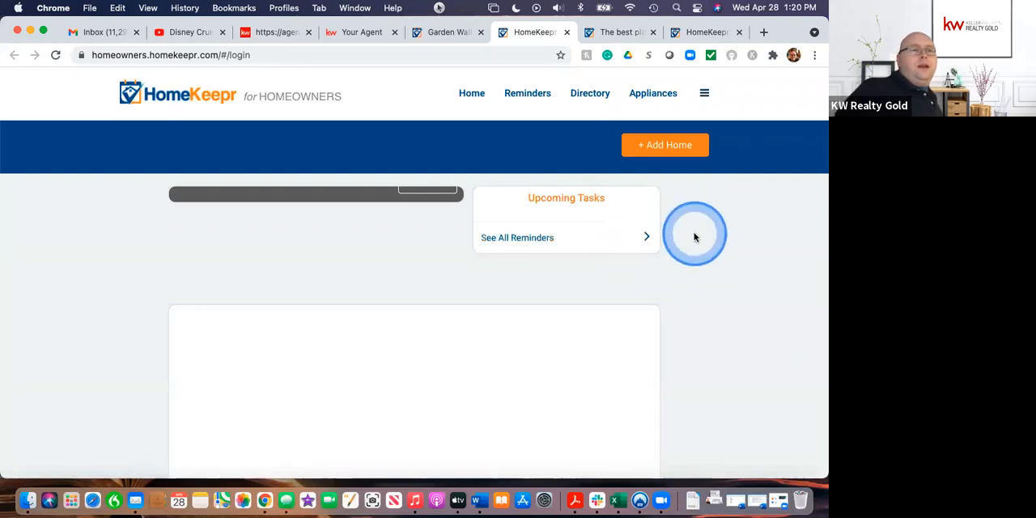
Step: Examine the HomeKeepr for Homeowners page, including its upcoming tasks and the area below them
{"action": "scroll", "coordinate": [729, 225], "scroll_direction": "down", "scroll_amount": 4}
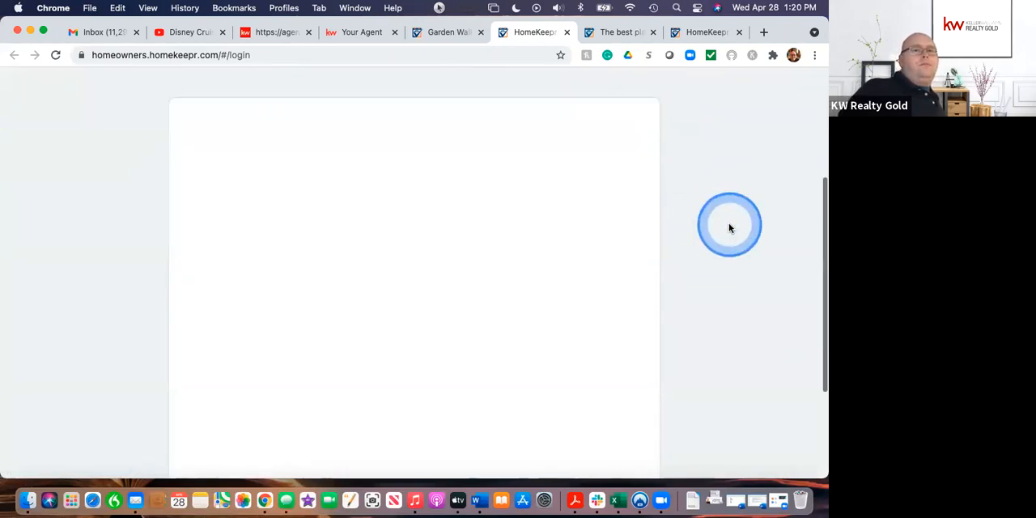
{"action": "scroll", "coordinate": [729, 226], "scroll_direction": "up", "scroll_amount": 5}
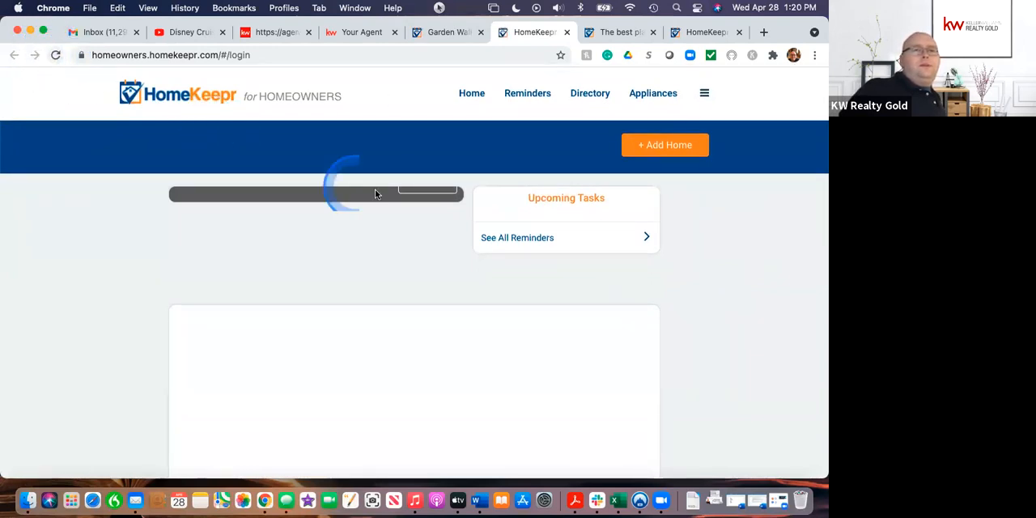
{"action": "left_click", "coordinate": [751, 287]}
{"action": "scroll", "coordinate": [749, 288], "scroll_direction": "down", "scroll_amount": 5}
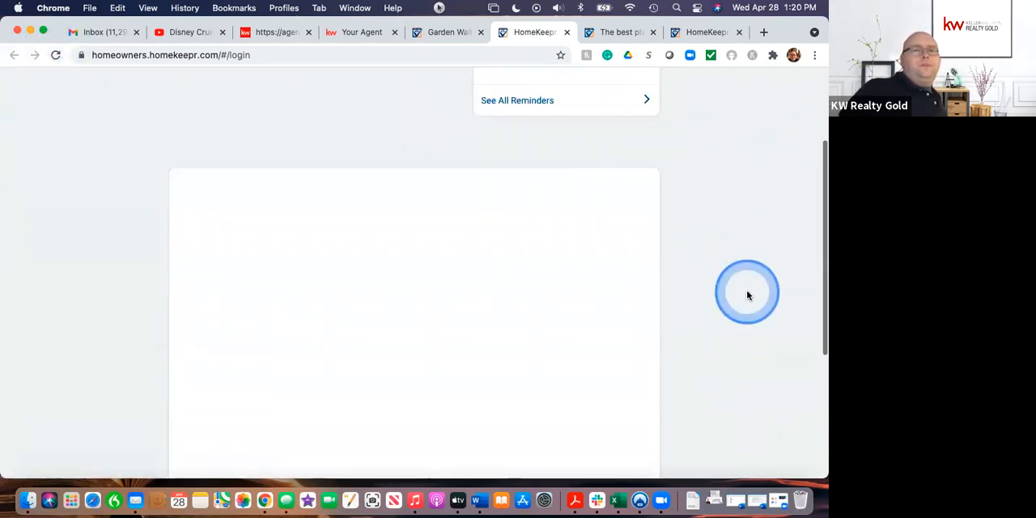
{"action": "scroll", "coordinate": [747, 295], "scroll_direction": "up", "scroll_amount": 4}
{"action": "scroll", "coordinate": [748, 295], "scroll_direction": "up", "scroll_amount": 2}
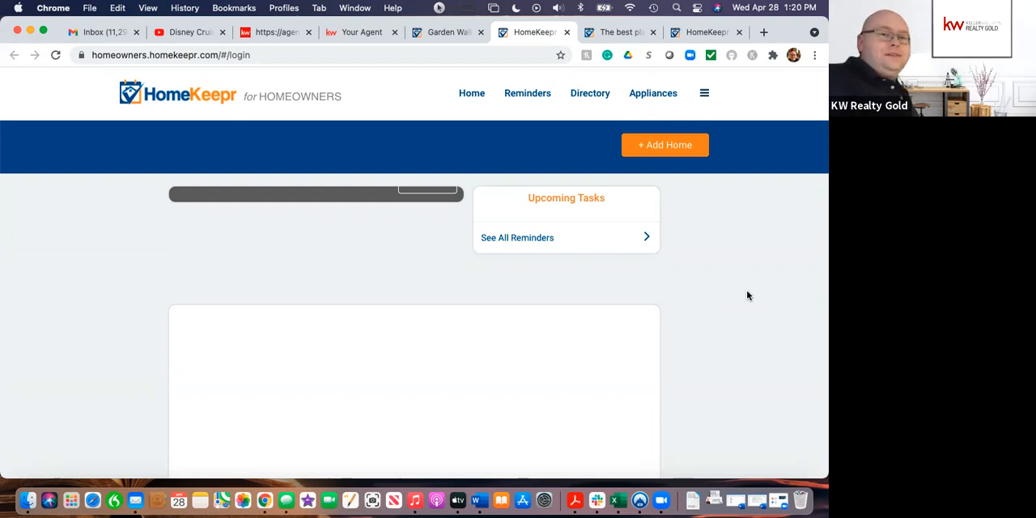
Step: Bring up the homeowner login form, then close the homeowners page and return to the Garden Walkway Lighting Basics article
{"action": "left_click", "coordinate": [423, 190]}
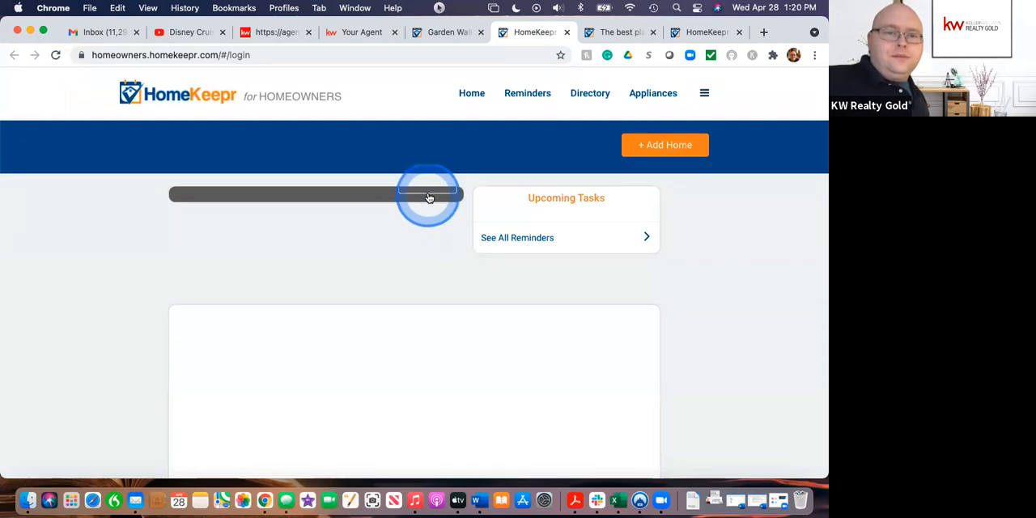
{"action": "left_click", "coordinate": [429, 195]}
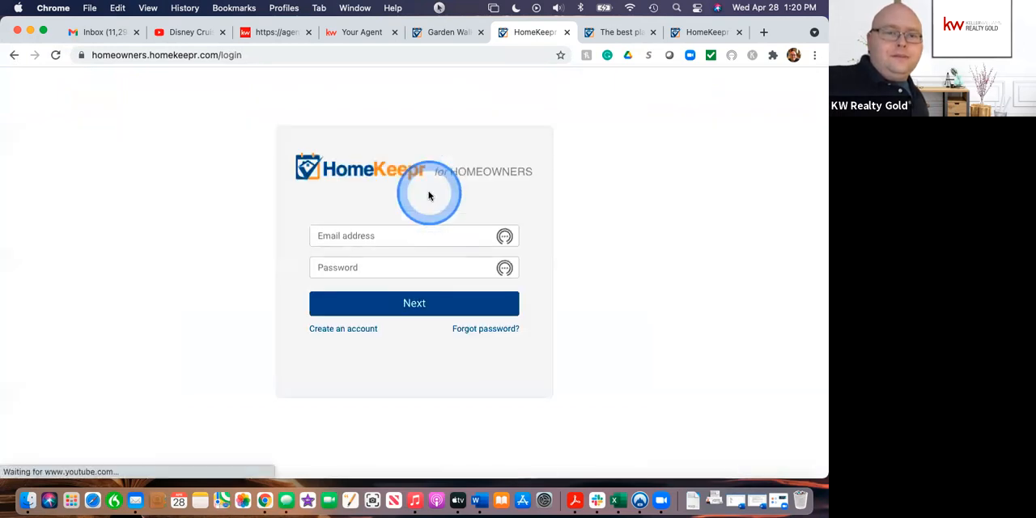
{"action": "left_click", "coordinate": [15, 57]}
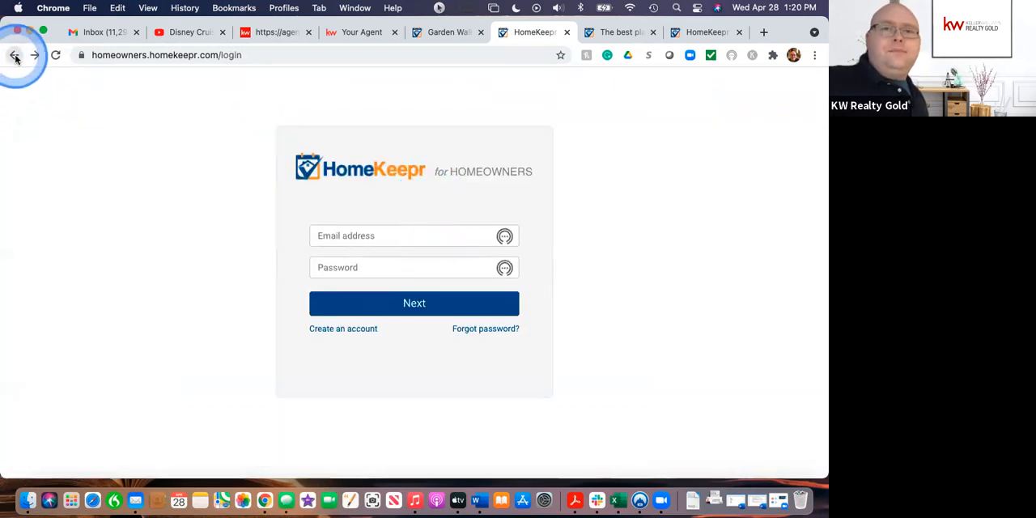
{"action": "left_click", "coordinate": [567, 33]}
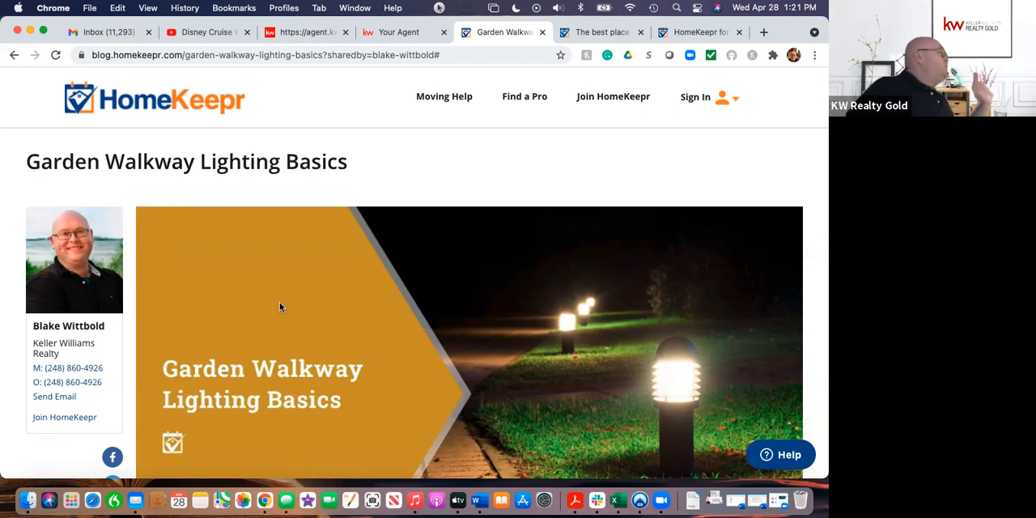
{"action": "left_click", "coordinate": [279, 302]}
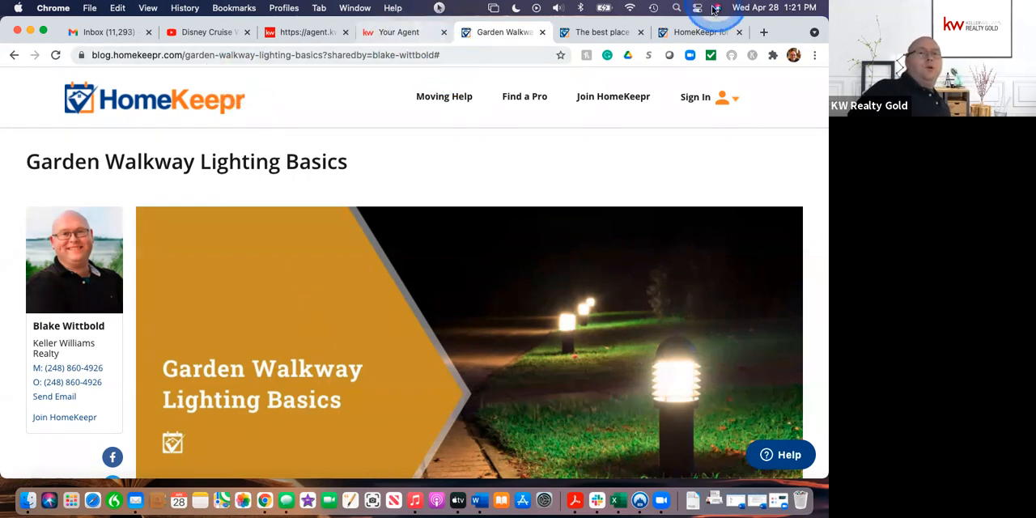
Step: Close the HomeKeepr home page and go back from the Widgets page to the HomeKeepr for Pros dashboard
{"action": "left_click", "coordinate": [685, 32]}
{"action": "scroll", "coordinate": [480, 149], "scroll_direction": "up", "scroll_amount": 3}
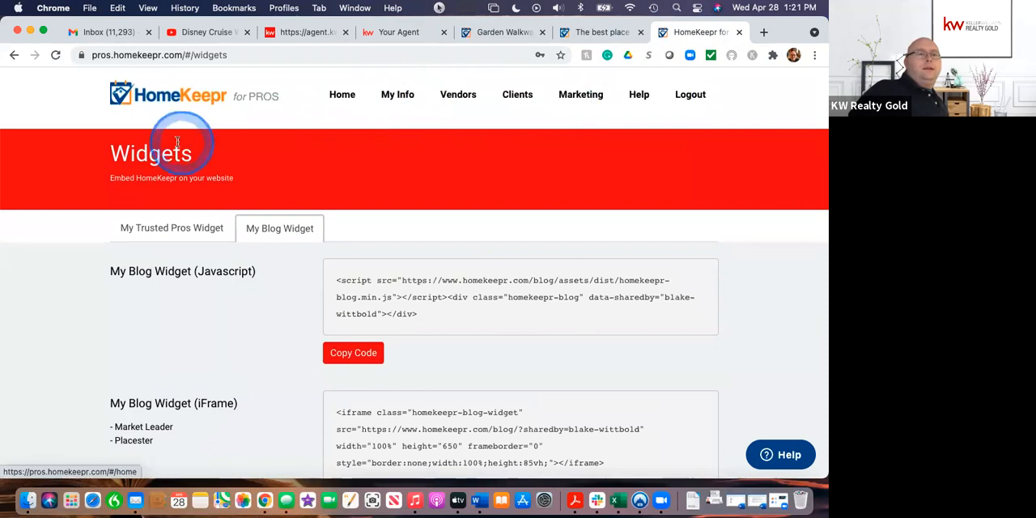
{"action": "left_click", "coordinate": [597, 32]}
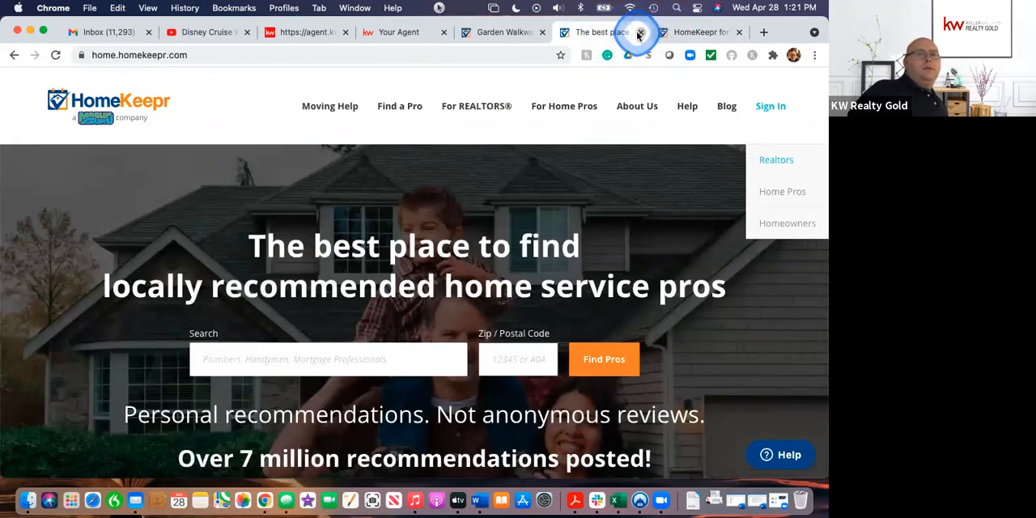
{"action": "left_click", "coordinate": [640, 32]}
{"action": "left_click", "coordinate": [14, 55]}
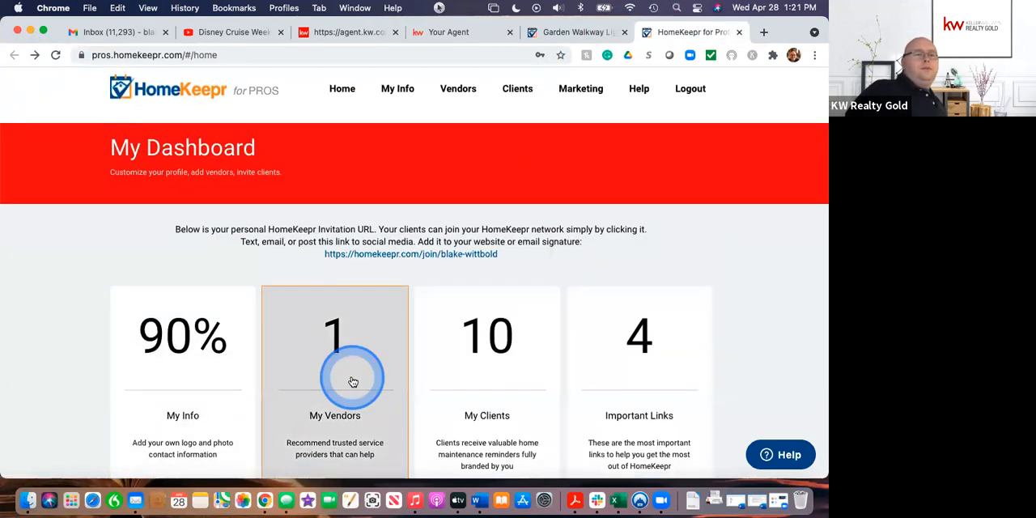
Step: Open a new vendor form from the dashboard's vendor card and examine its category, company and contact fields
{"action": "scroll", "coordinate": [340, 376], "scroll_direction": "down", "scroll_amount": 3}
{"action": "left_click", "coordinate": [332, 372]}
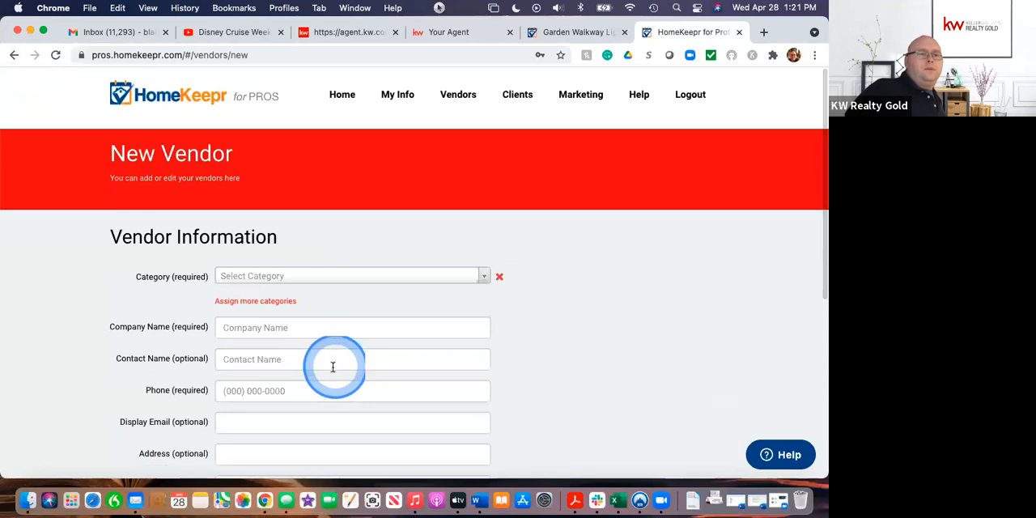
{"action": "scroll", "coordinate": [593, 378], "scroll_direction": "down", "scroll_amount": 3}
{"action": "scroll", "coordinate": [592, 378], "scroll_direction": "up", "scroll_amount": 3}
{"action": "scroll", "coordinate": [592, 380], "scroll_direction": "down", "scroll_amount": 2}
{"action": "scroll", "coordinate": [592, 380], "scroll_direction": "up", "scroll_amount": 1}
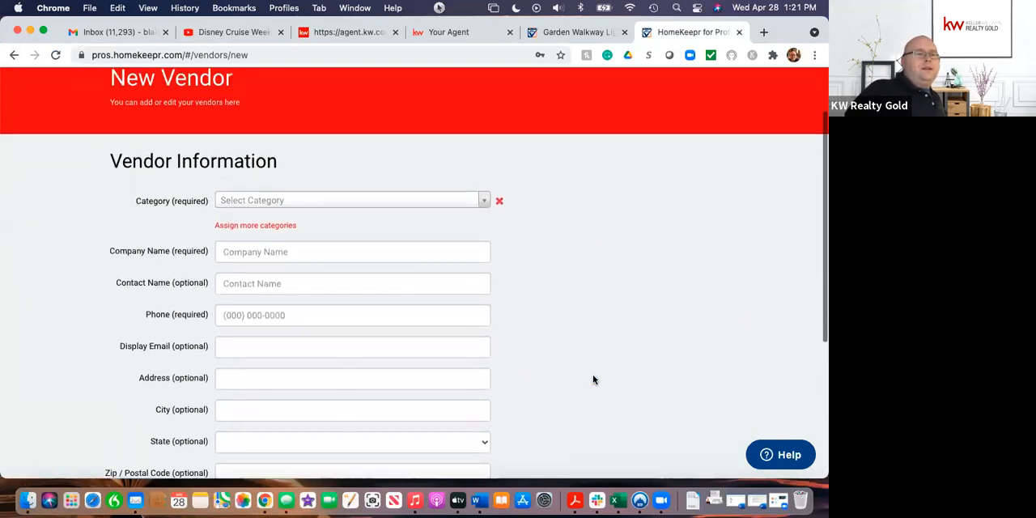
{"action": "left_click", "coordinate": [237, 136]}
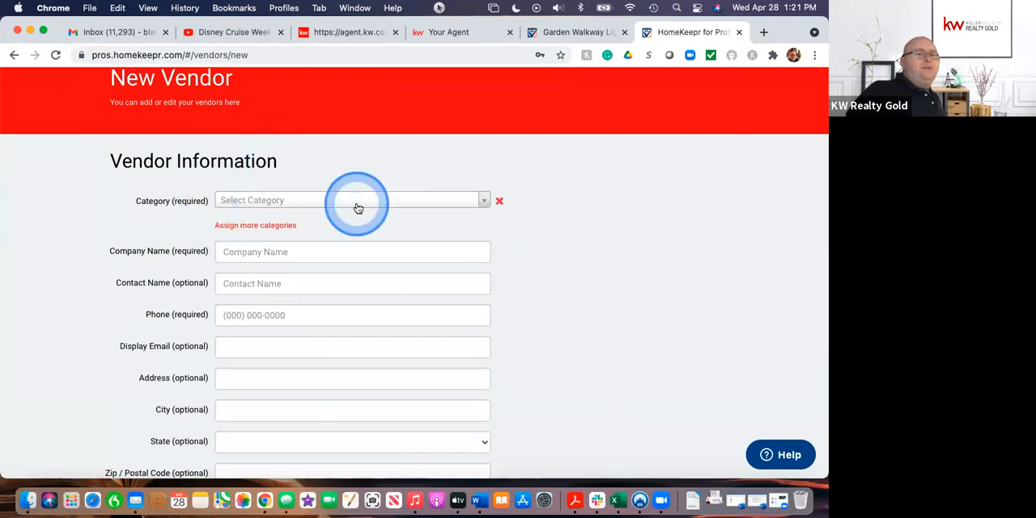
{"action": "scroll", "coordinate": [358, 331], "scroll_direction": "down", "scroll_amount": 1}
{"action": "scroll", "coordinate": [358, 331], "scroll_direction": "down", "scroll_amount": 3}
{"action": "scroll", "coordinate": [358, 332], "scroll_direction": "up", "scroll_amount": 4}
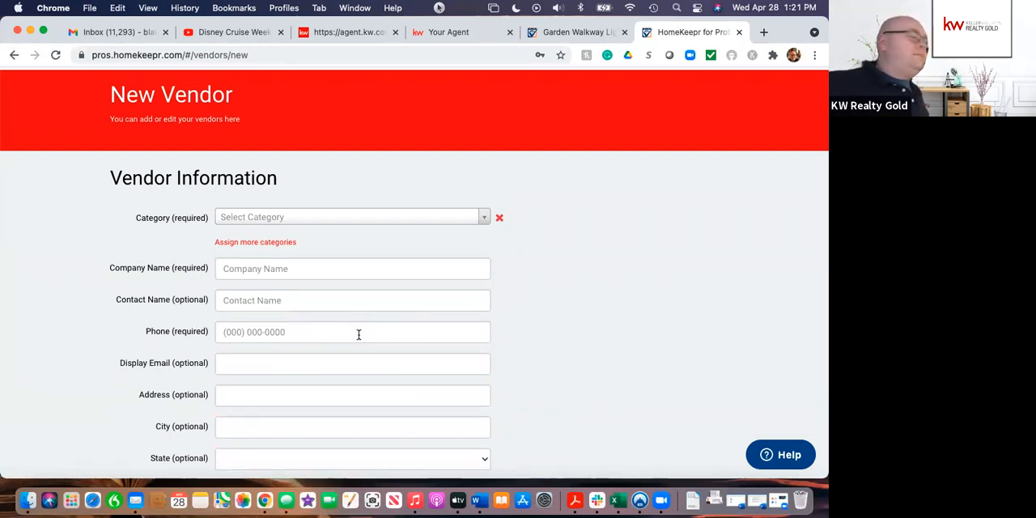
{"action": "scroll", "coordinate": [576, 237], "scroll_direction": "up", "scroll_amount": 1}
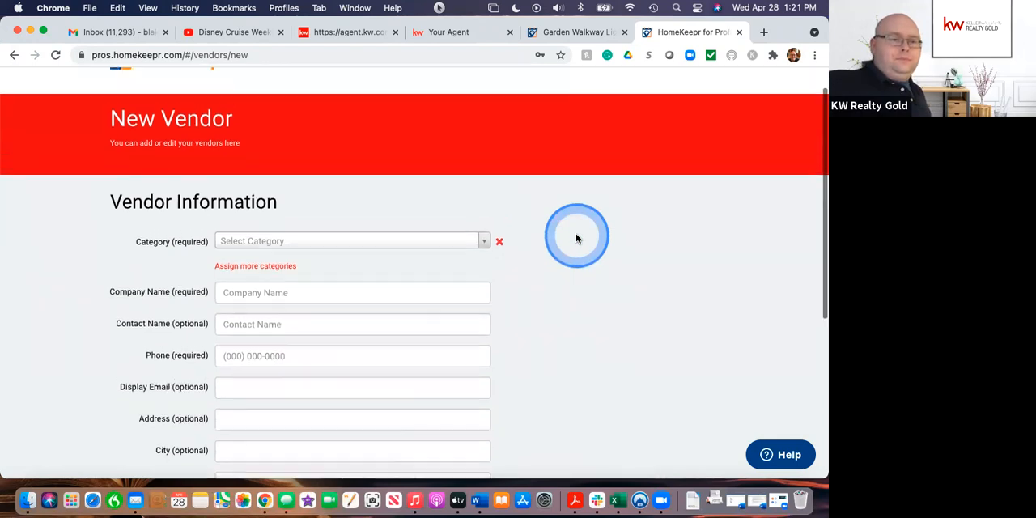
{"action": "scroll", "coordinate": [576, 237], "scroll_direction": "up", "scroll_amount": 1}
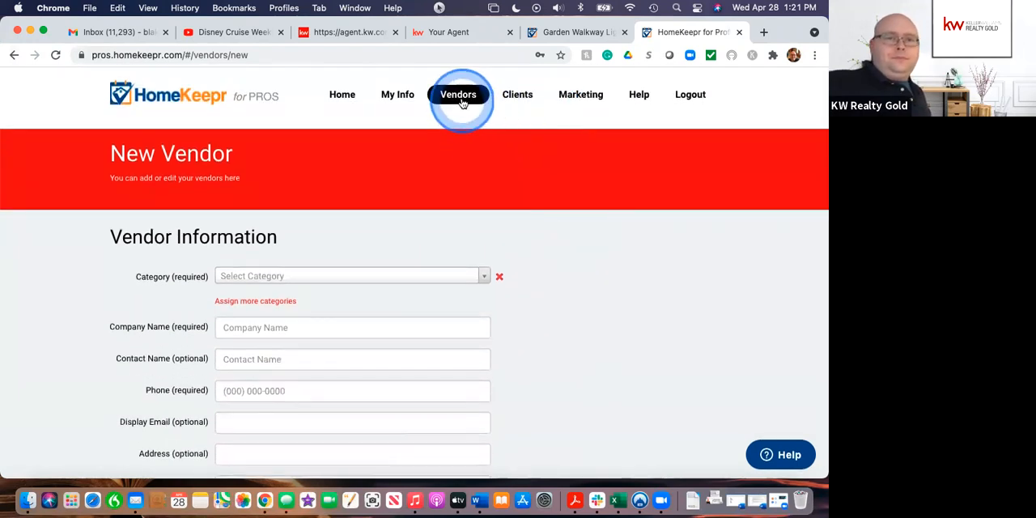
Step: Close the new vendor form, the lighting article and the live blog page to return to the Test Blog editor
{"action": "left_click", "coordinate": [739, 32]}
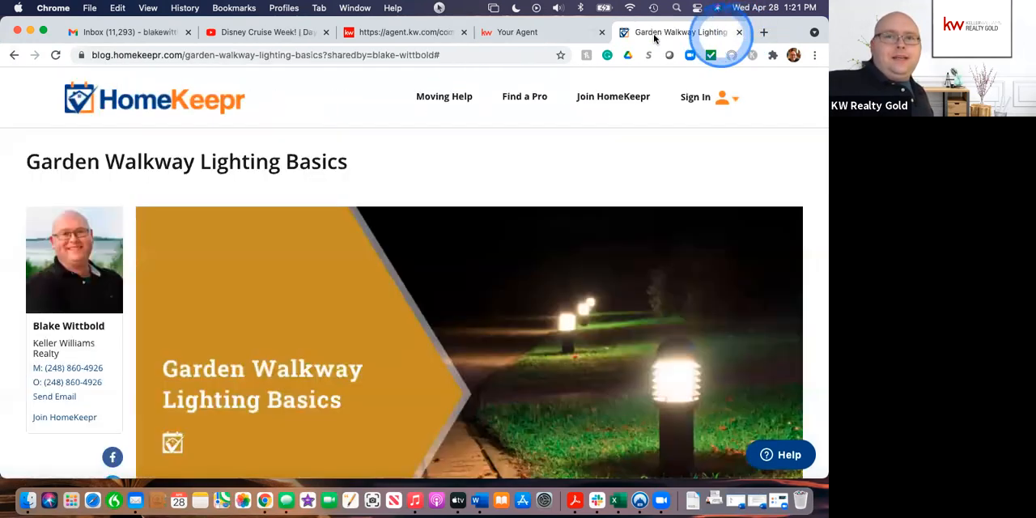
{"action": "left_click", "coordinate": [739, 32]}
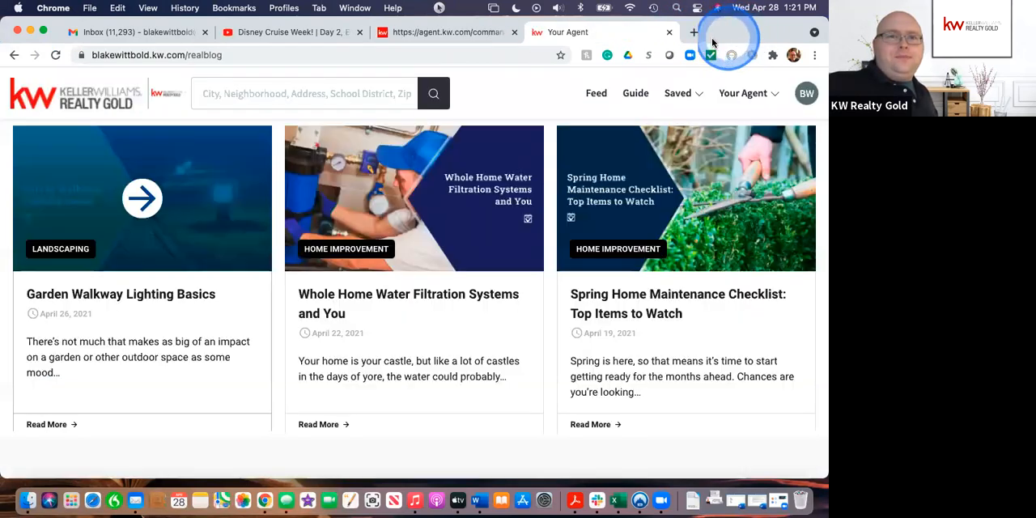
{"action": "left_click", "coordinate": [669, 32]}
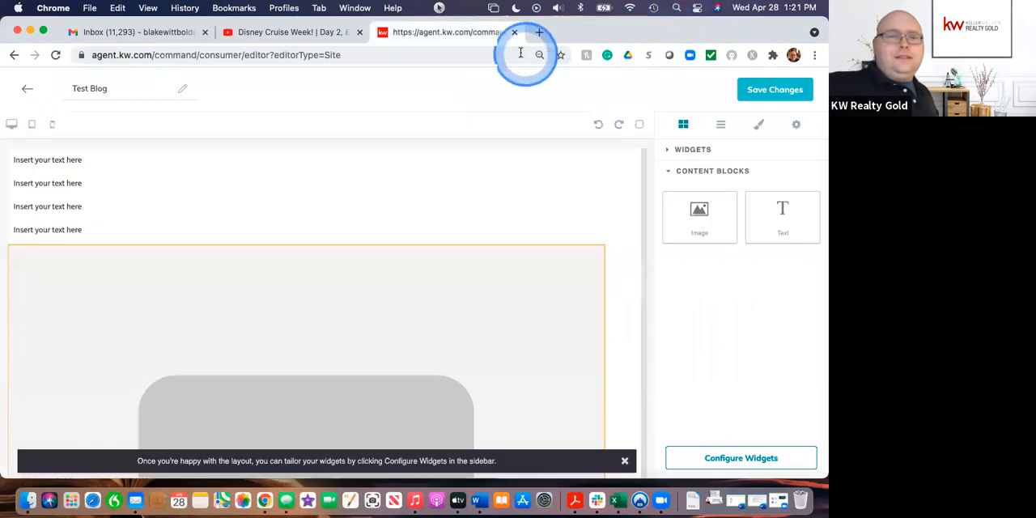
Step: Look over the Test Blog page's placeholder blocks and leave the editor for the agent site pages without saving the changes
{"action": "scroll", "coordinate": [448, 337], "scroll_direction": "down", "scroll_amount": 5}
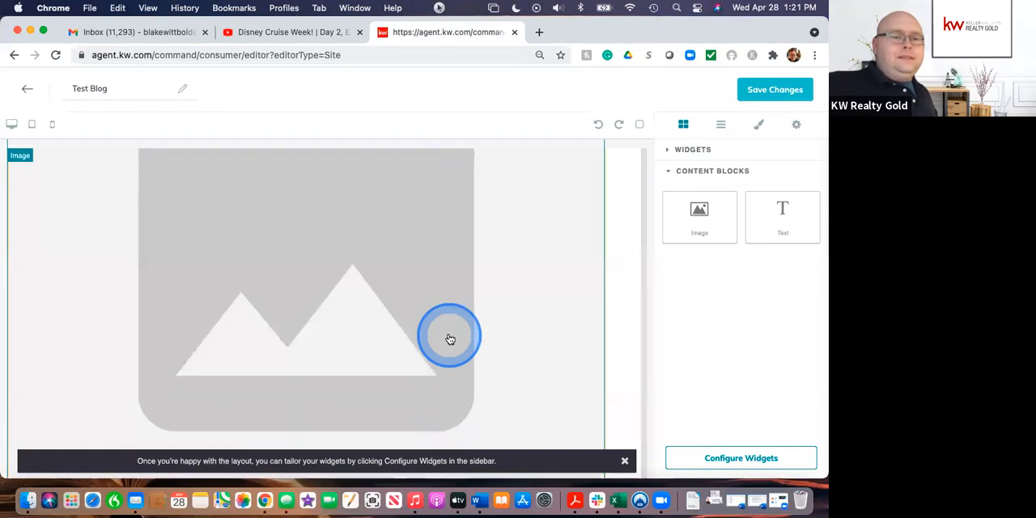
{"action": "scroll", "coordinate": [450, 339], "scroll_direction": "down", "scroll_amount": 2}
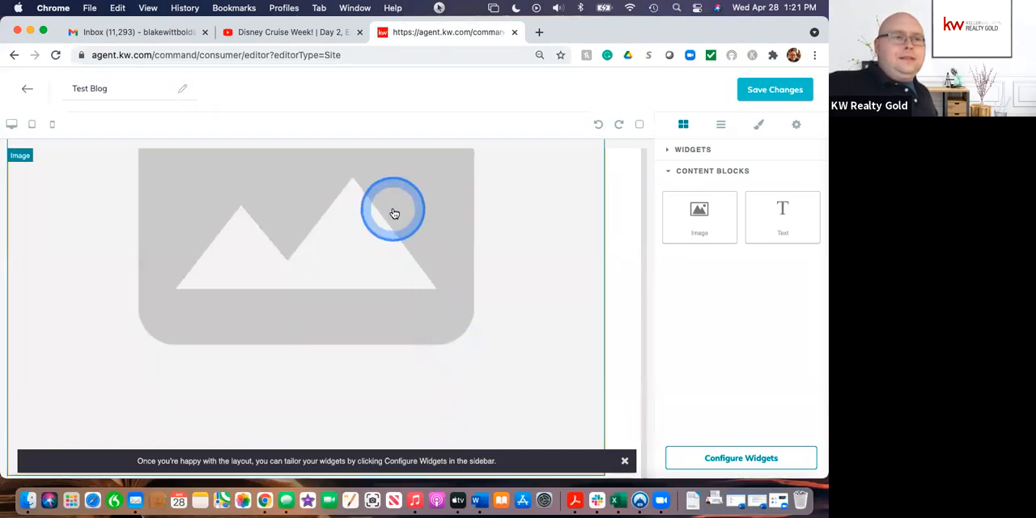
{"action": "scroll", "coordinate": [392, 212], "scroll_direction": "up", "scroll_amount": 5}
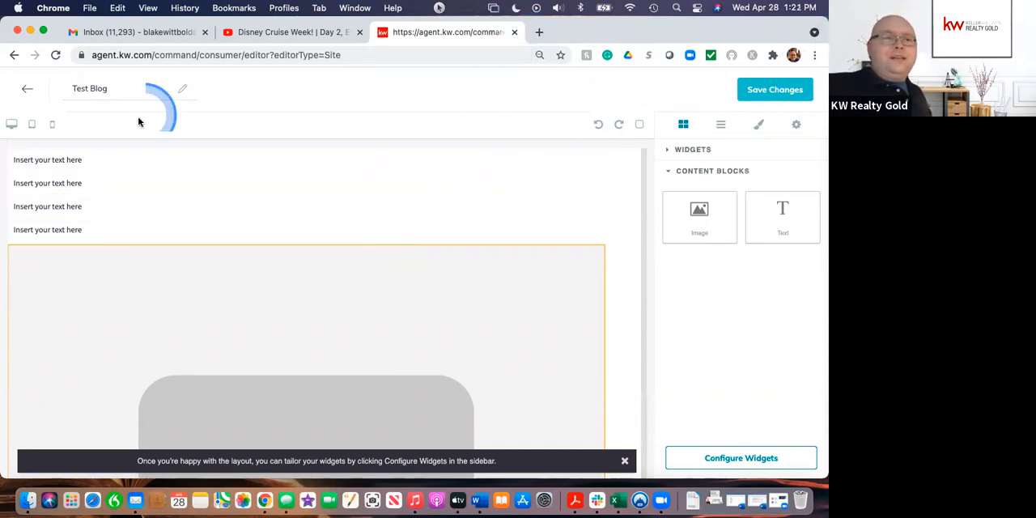
{"action": "left_click", "coordinate": [25, 90]}
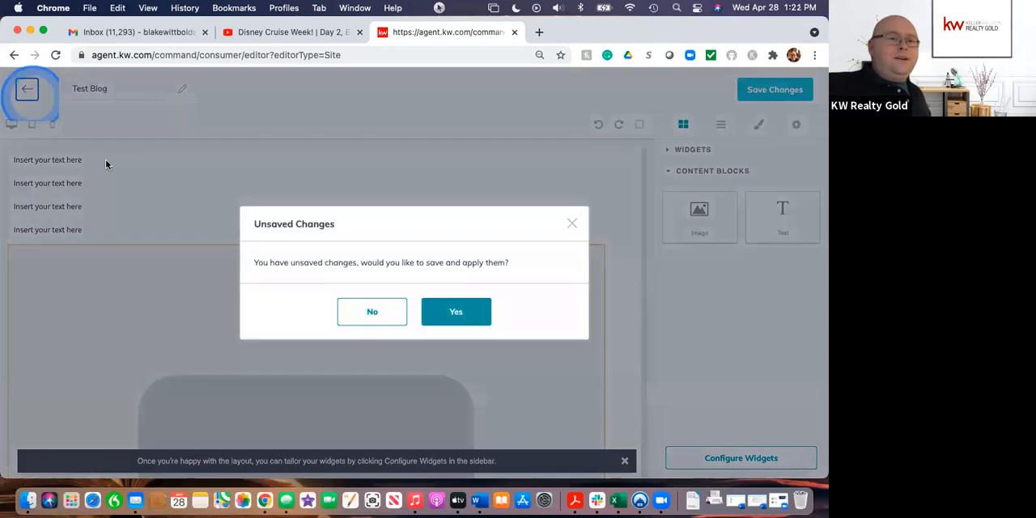
{"action": "left_click", "coordinate": [455, 312]}
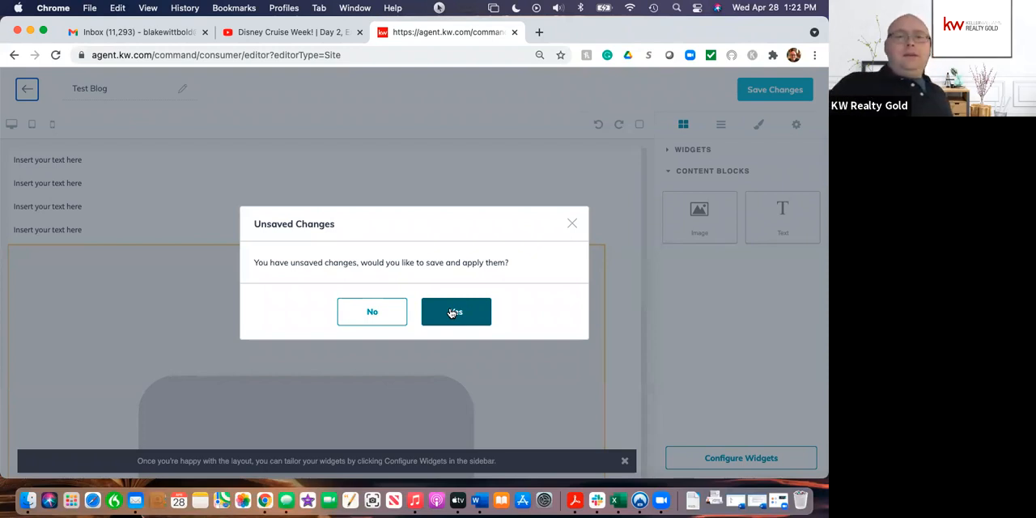
{"action": "left_click", "coordinate": [389, 317]}
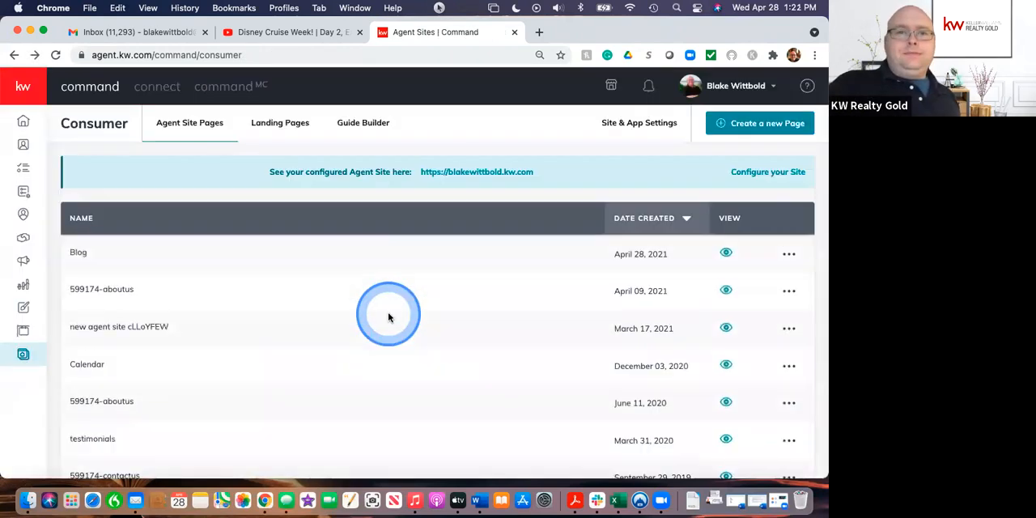